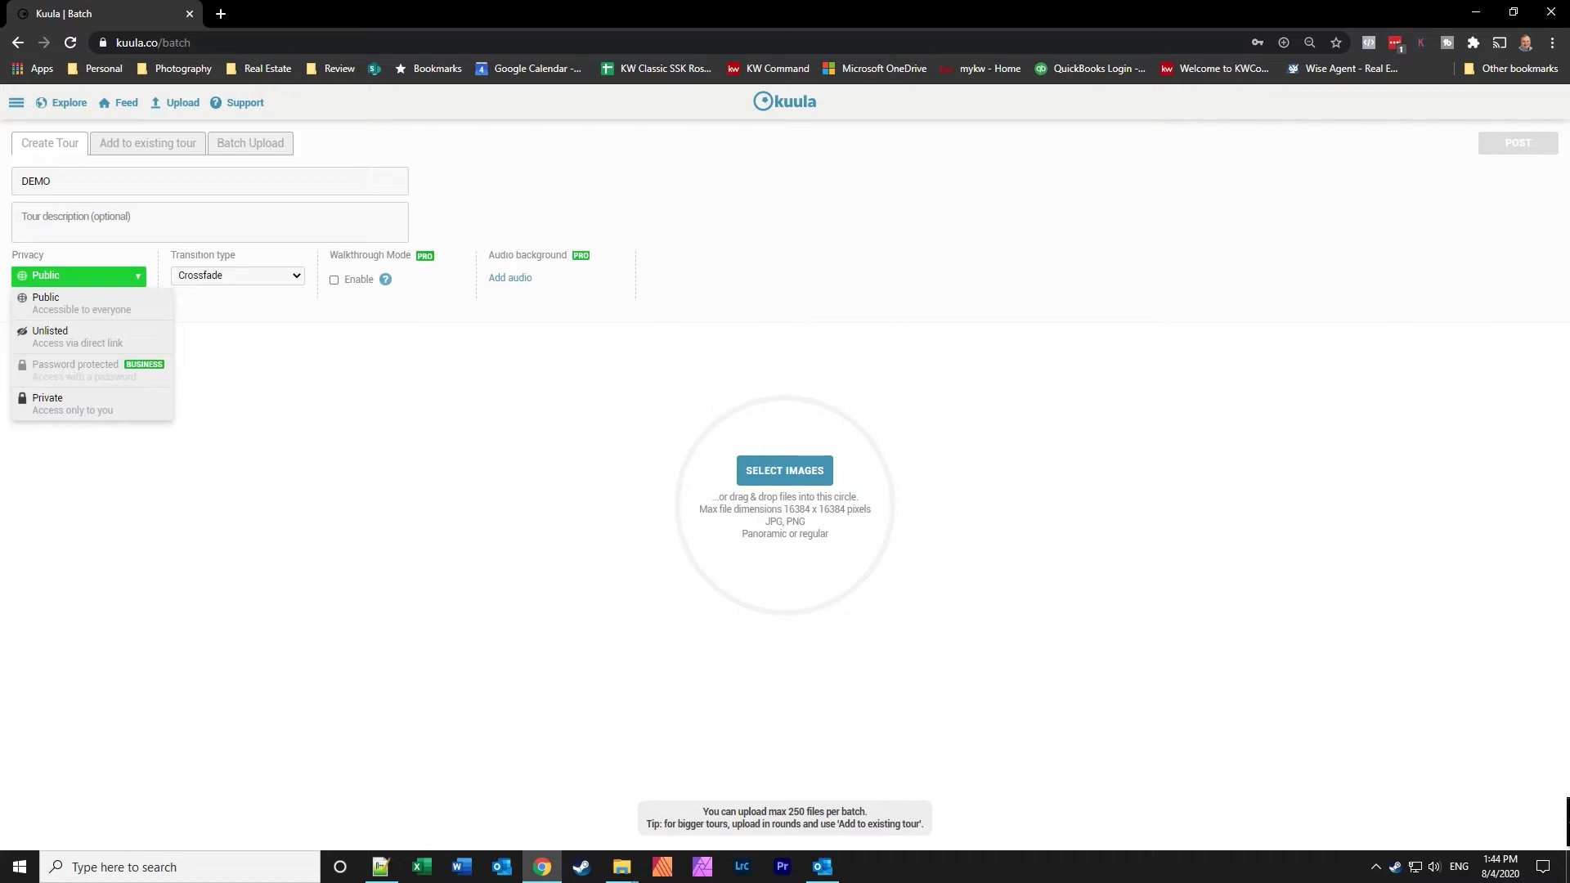
{"action": "left_click", "coordinate": [79, 276]}
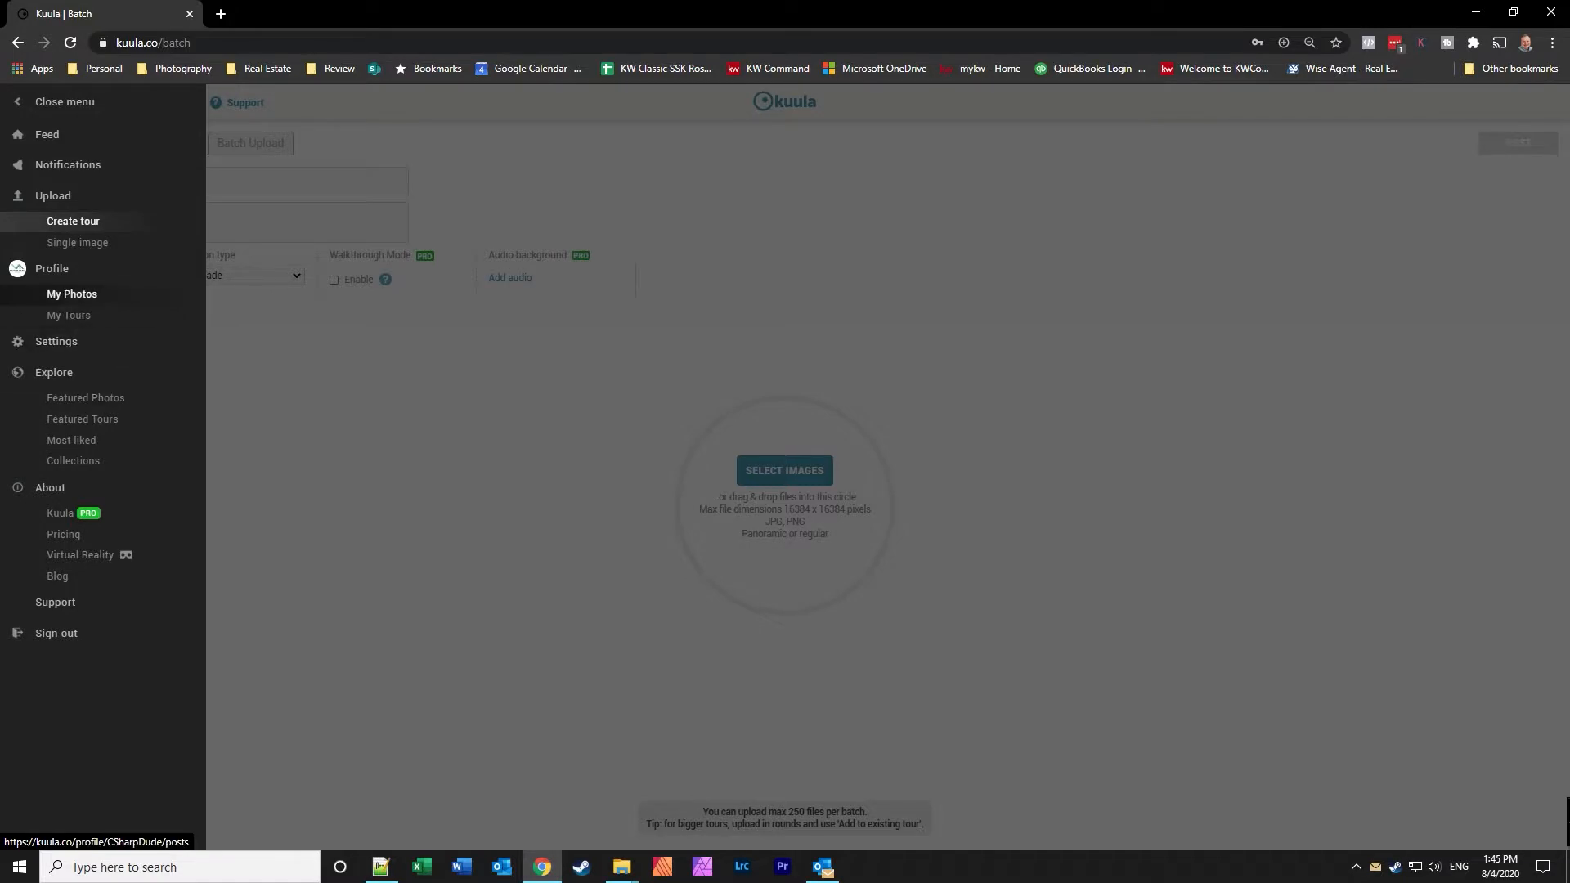
Open the Demo tour from the account's own tours.
{"action": "left_click", "coordinate": [69, 315]}
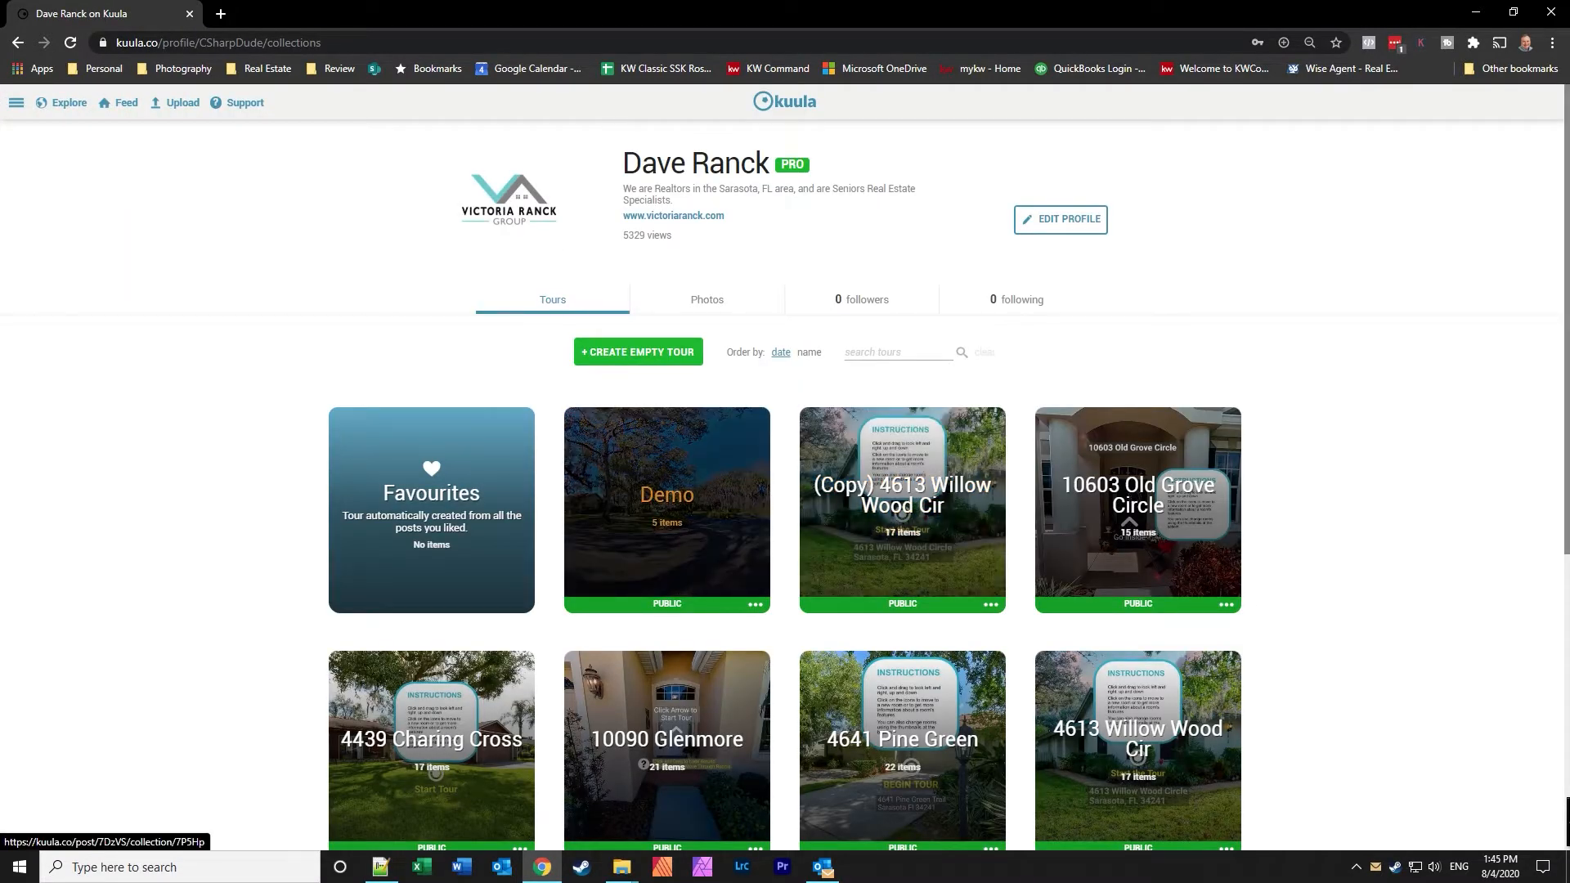
{"action": "left_click", "coordinate": [667, 503]}
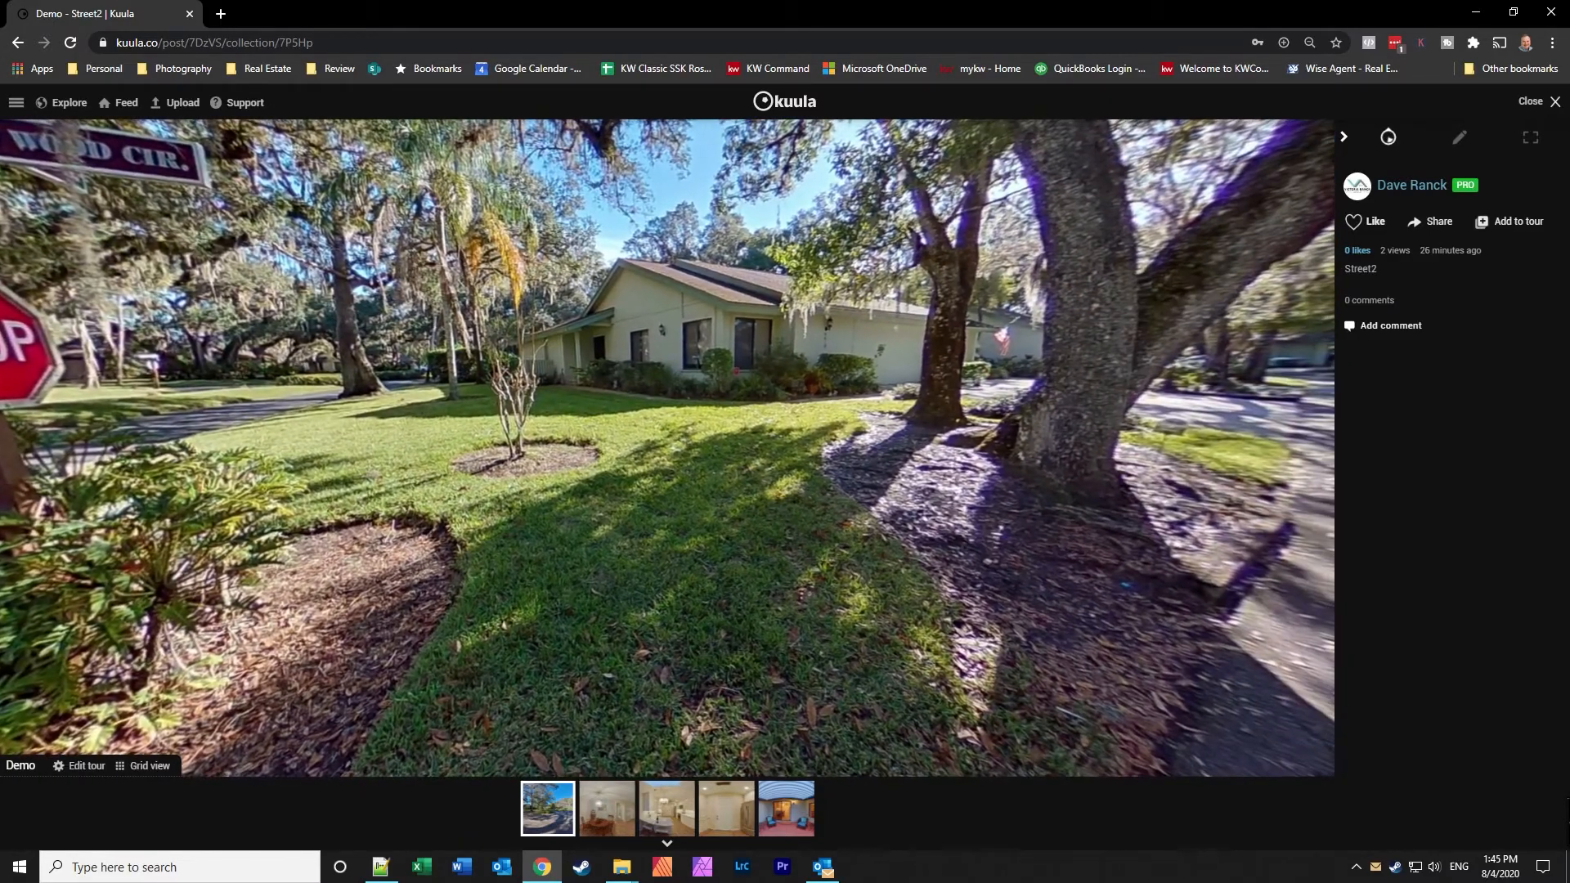
Look through the Demo tour's dining room, breakfast nook, kitchen and lanai scenes, and follow the lanai's Kitchen hotspot.
{"action": "left_click", "coordinate": [606, 808]}
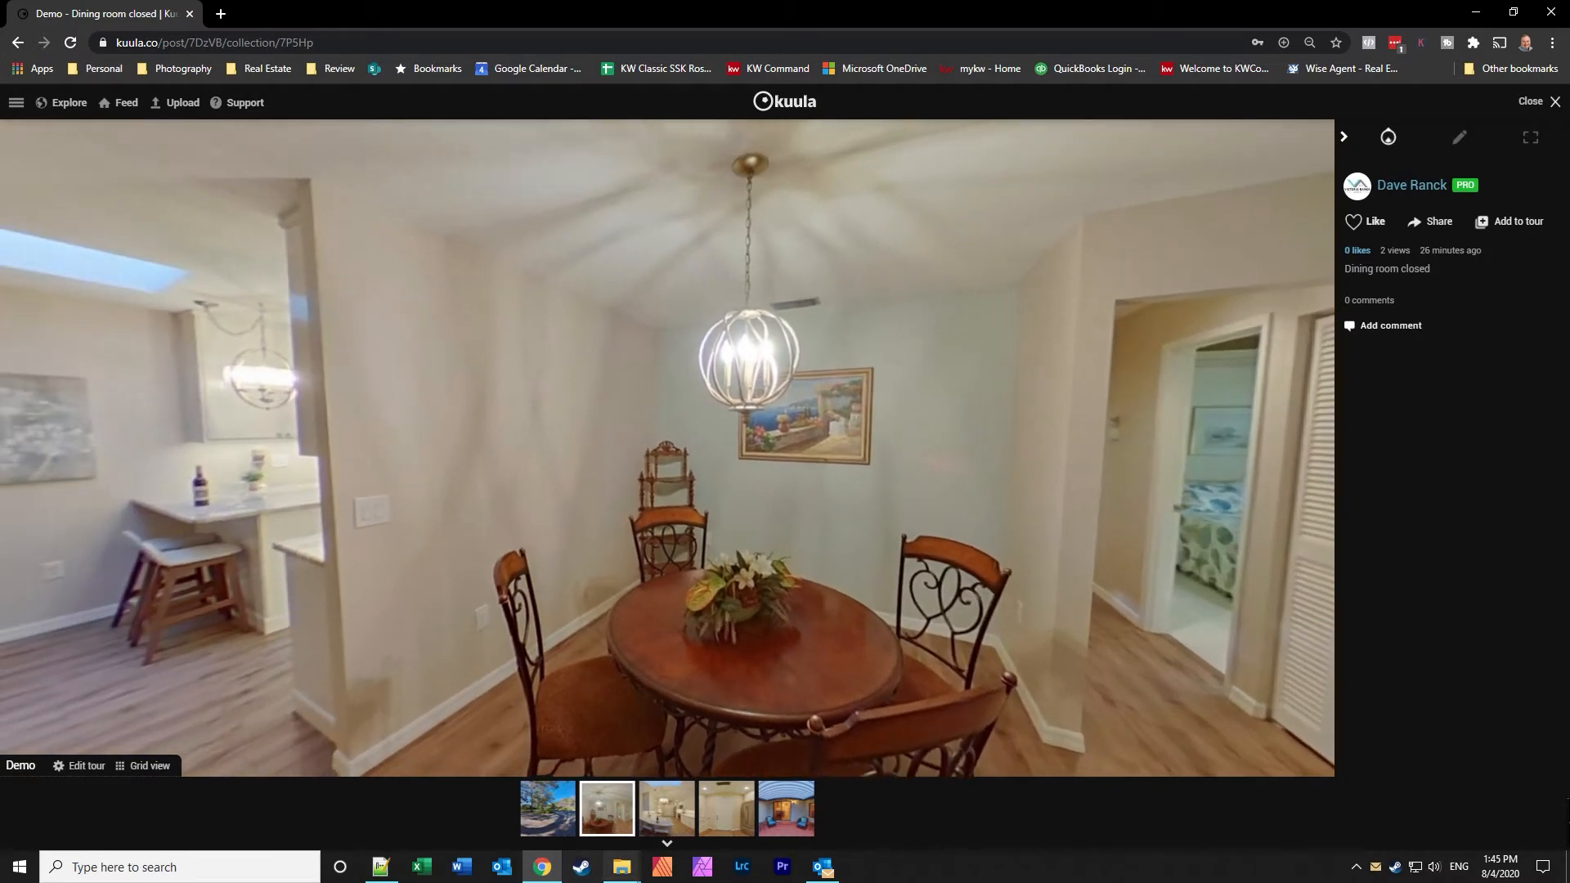
{"action": "left_click", "coordinate": [667, 808]}
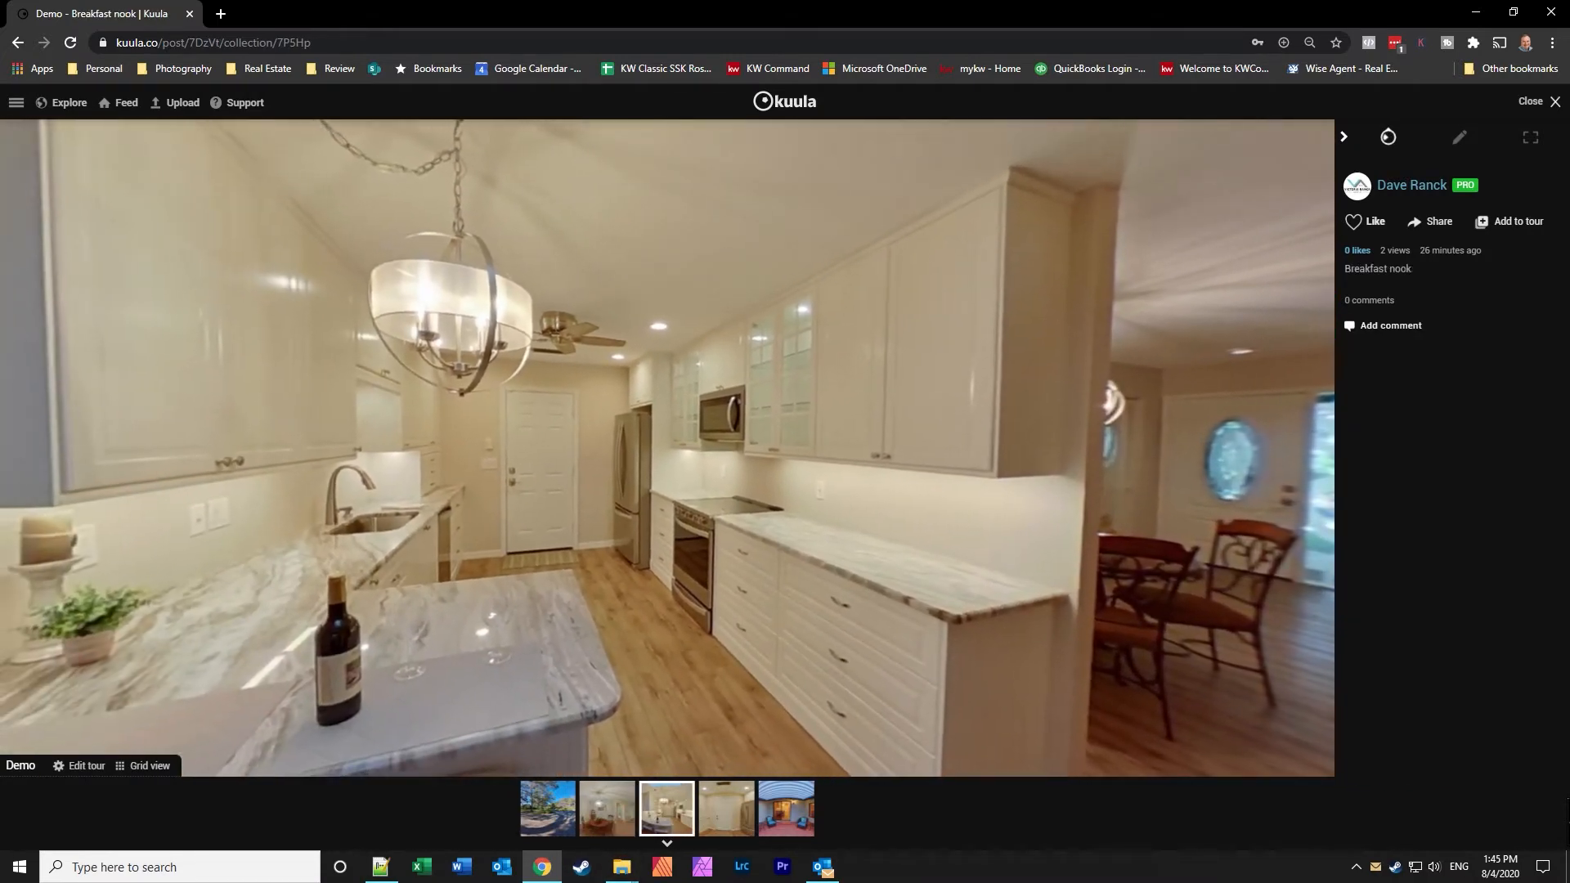
{"action": "left_click", "coordinate": [726, 808]}
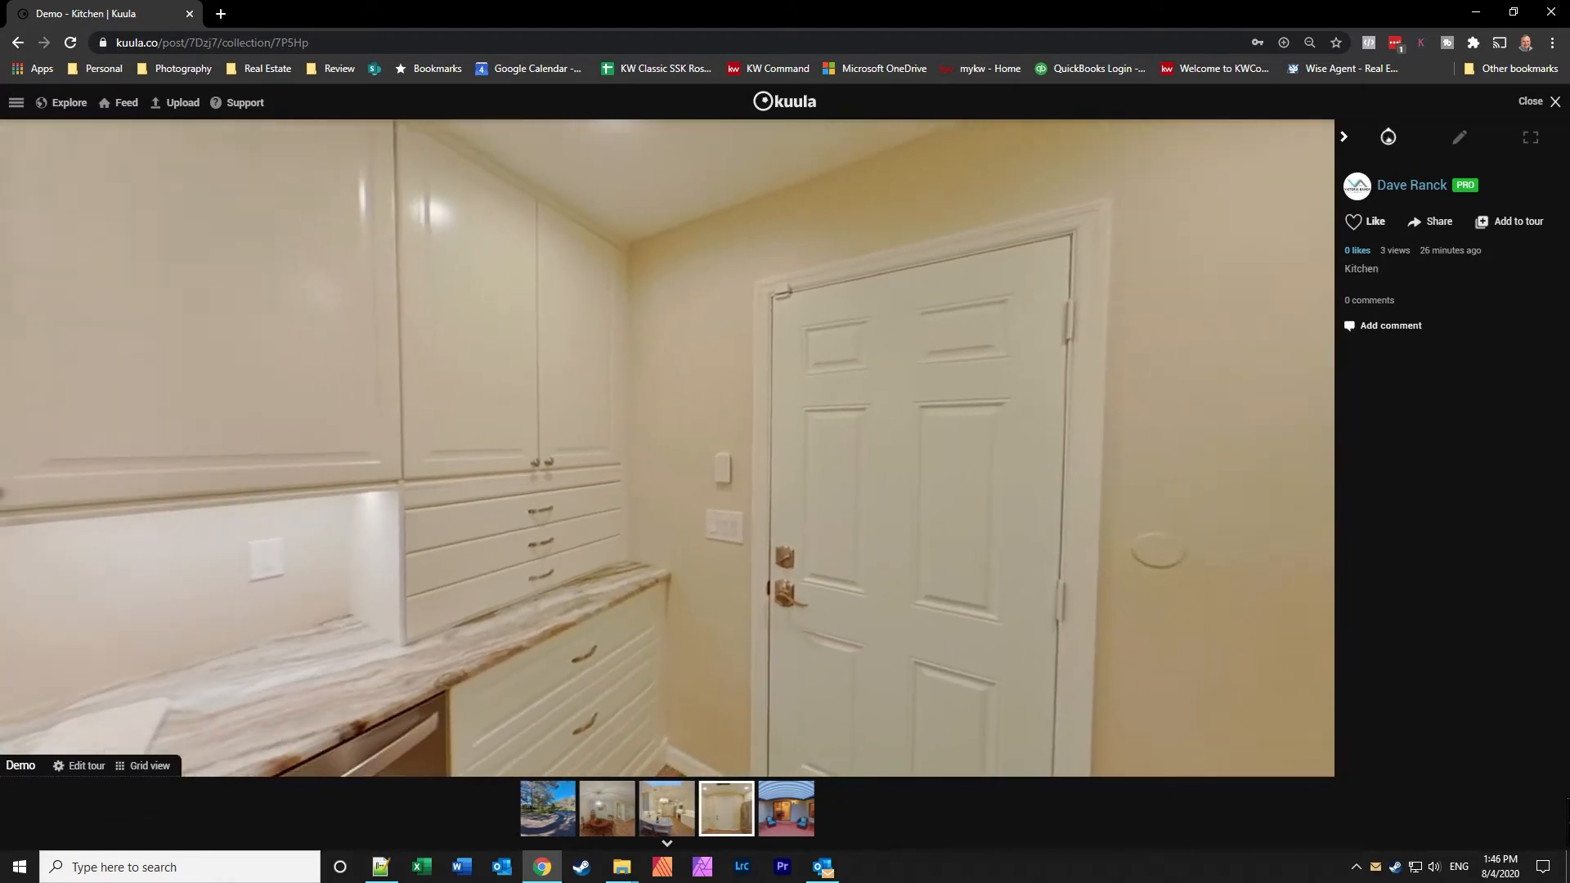
{"action": "left_click", "coordinate": [786, 808]}
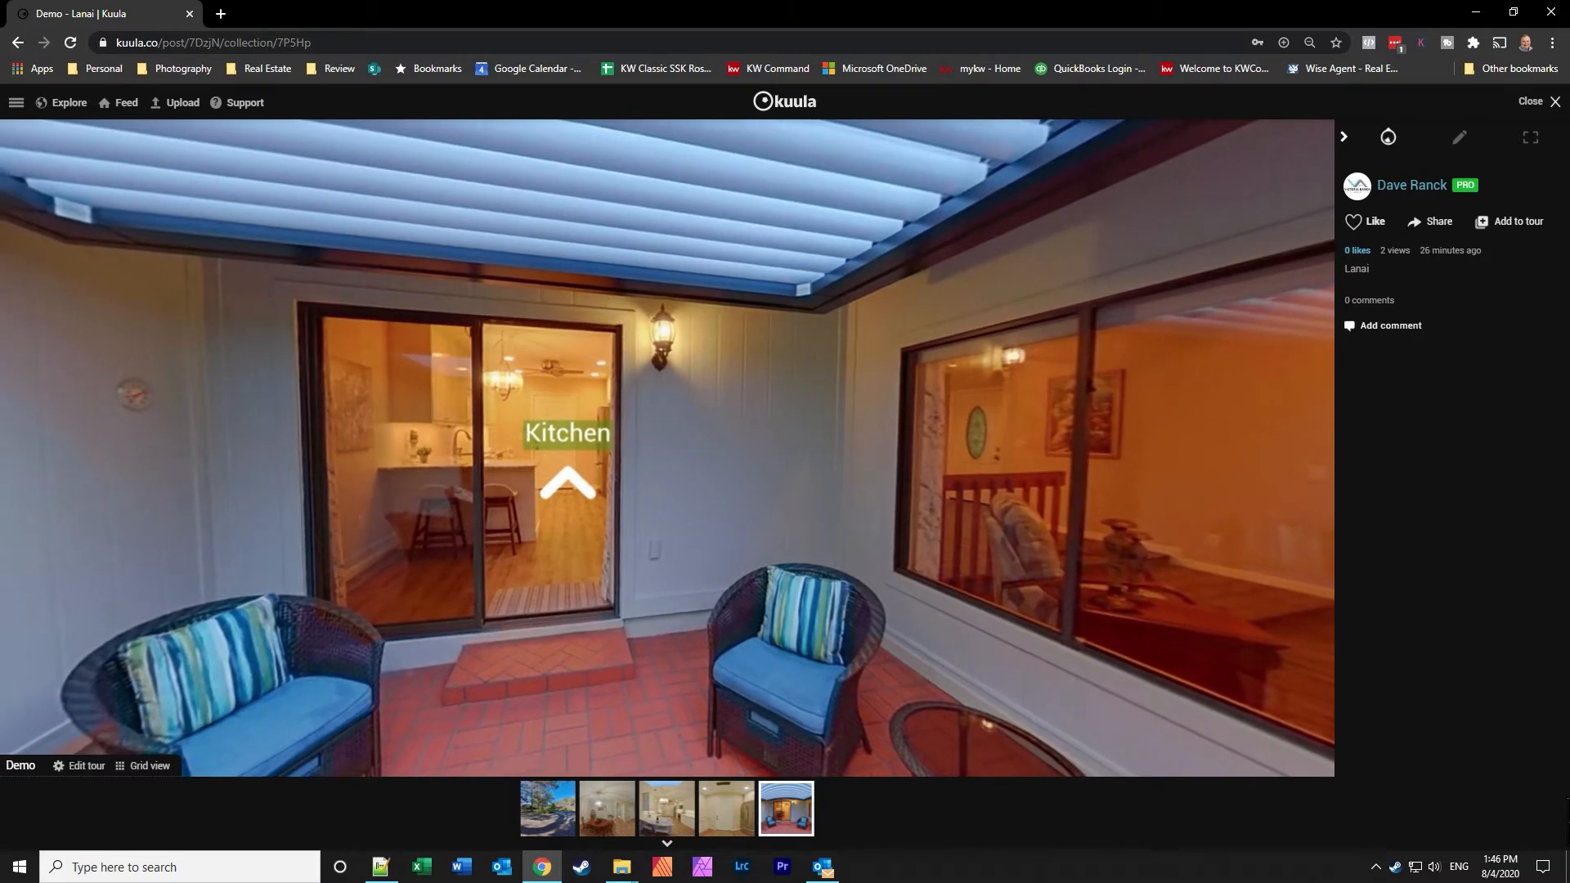
{"action": "left_click", "coordinate": [568, 483]}
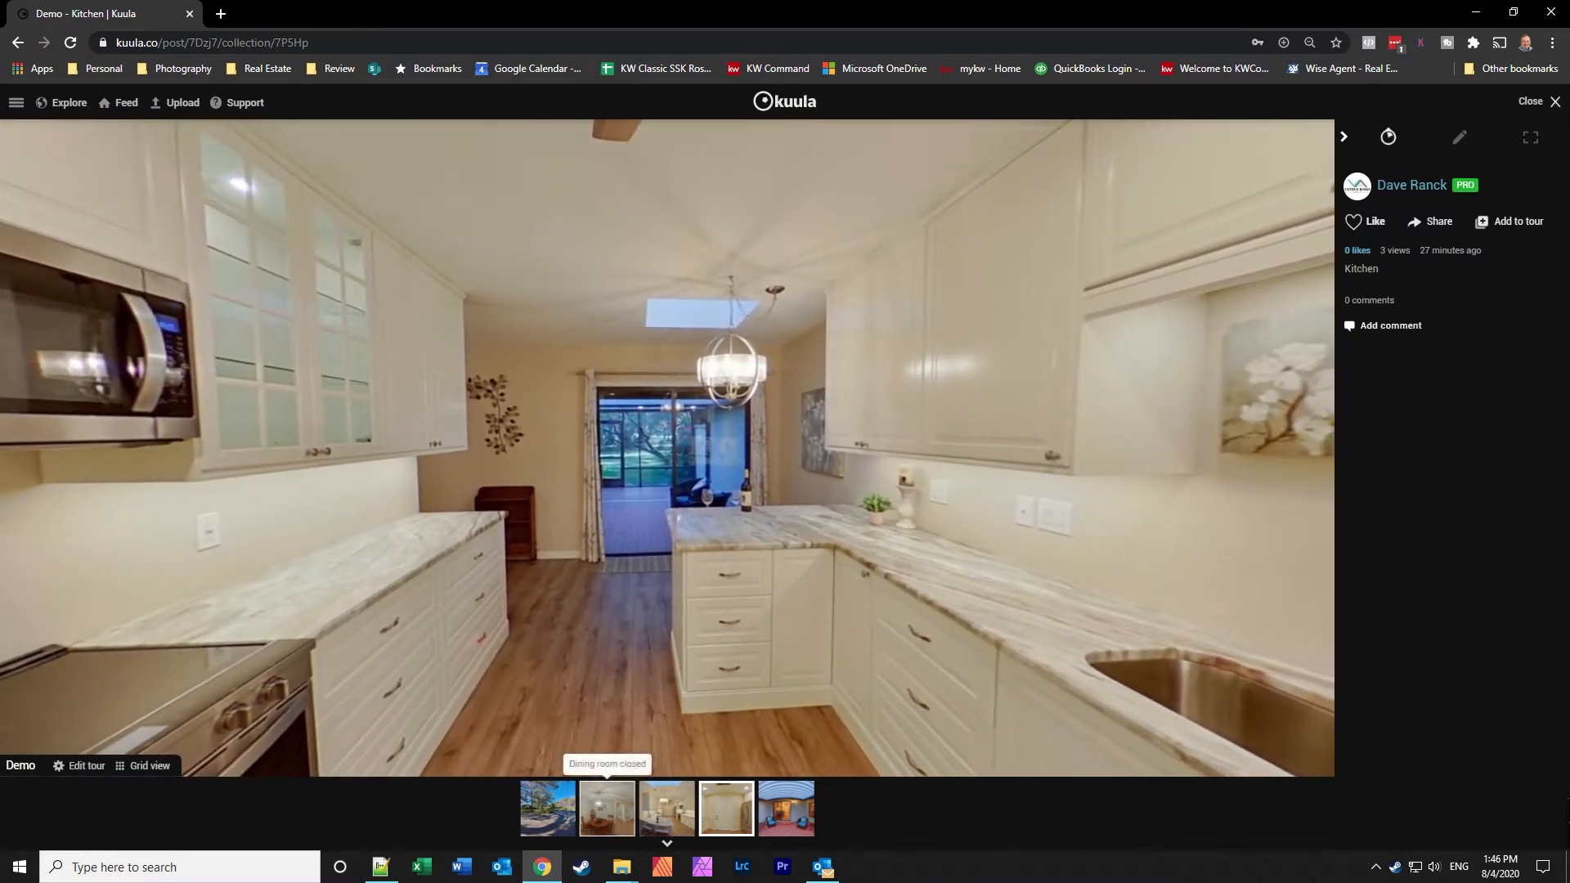
Add a hotspot to the Dining room closed photo and place it over the passage leading to the breakfast nook.
{"action": "left_click", "coordinate": [607, 808]}
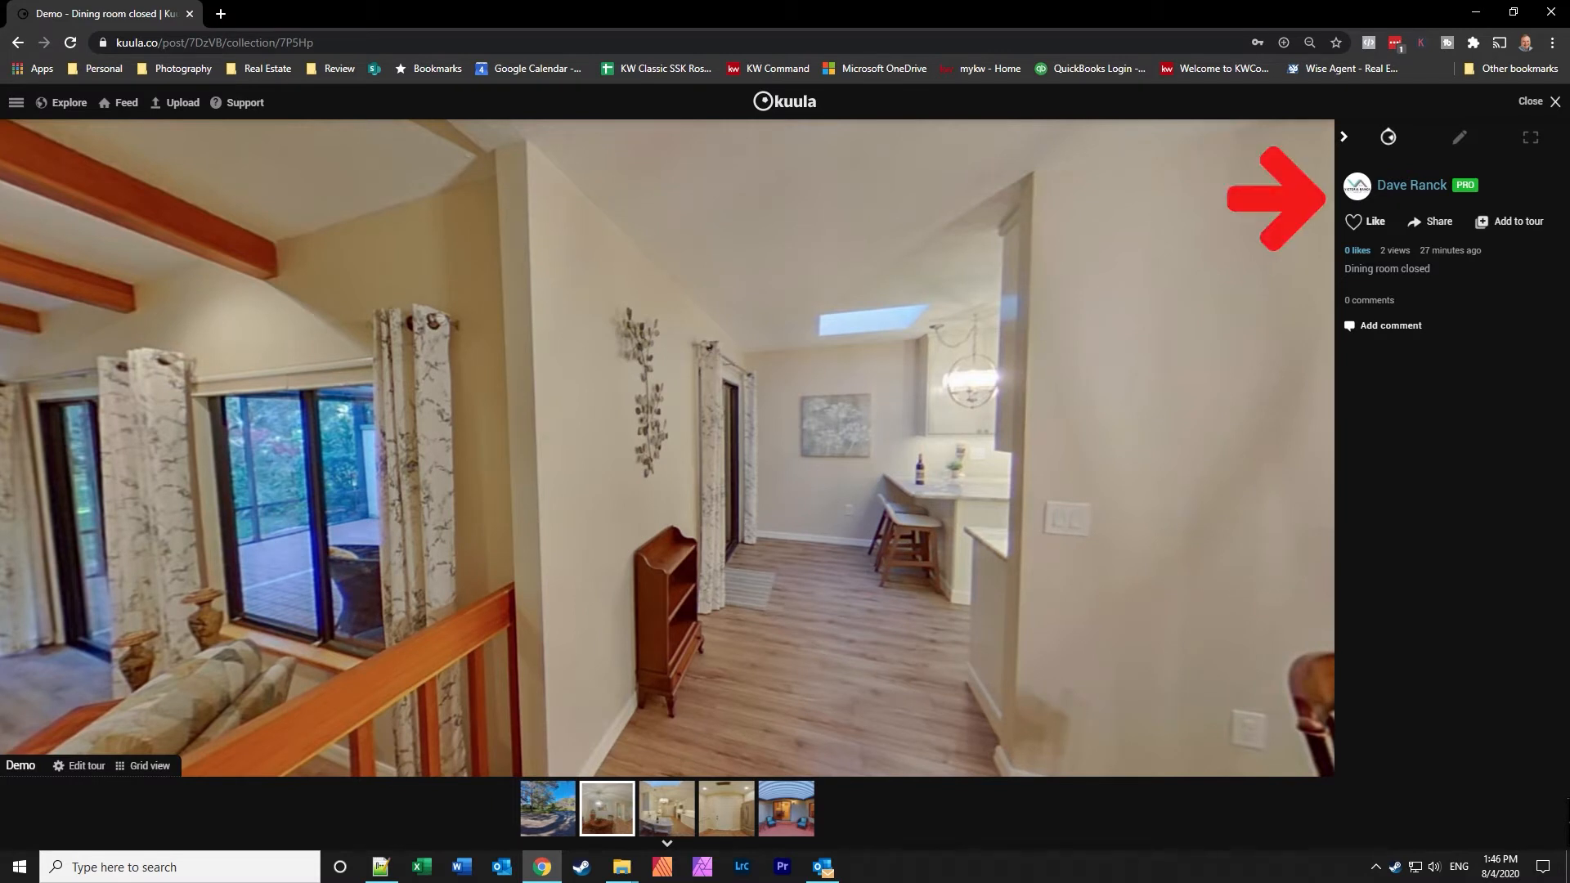
{"action": "left_click", "coordinate": [1459, 136]}
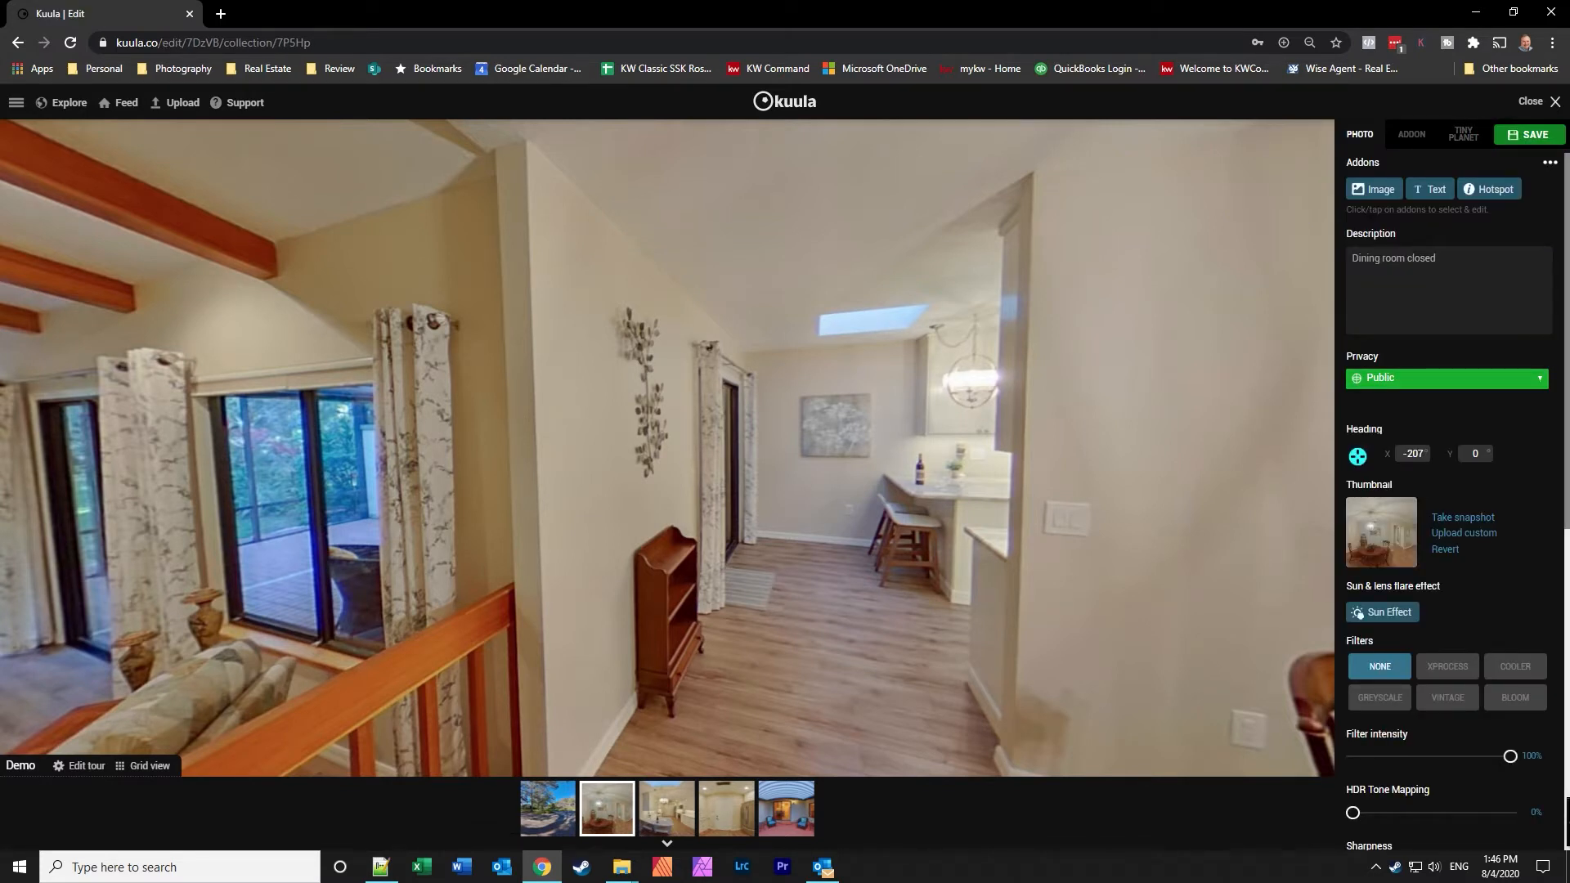
{"action": "left_click", "coordinate": [1489, 189]}
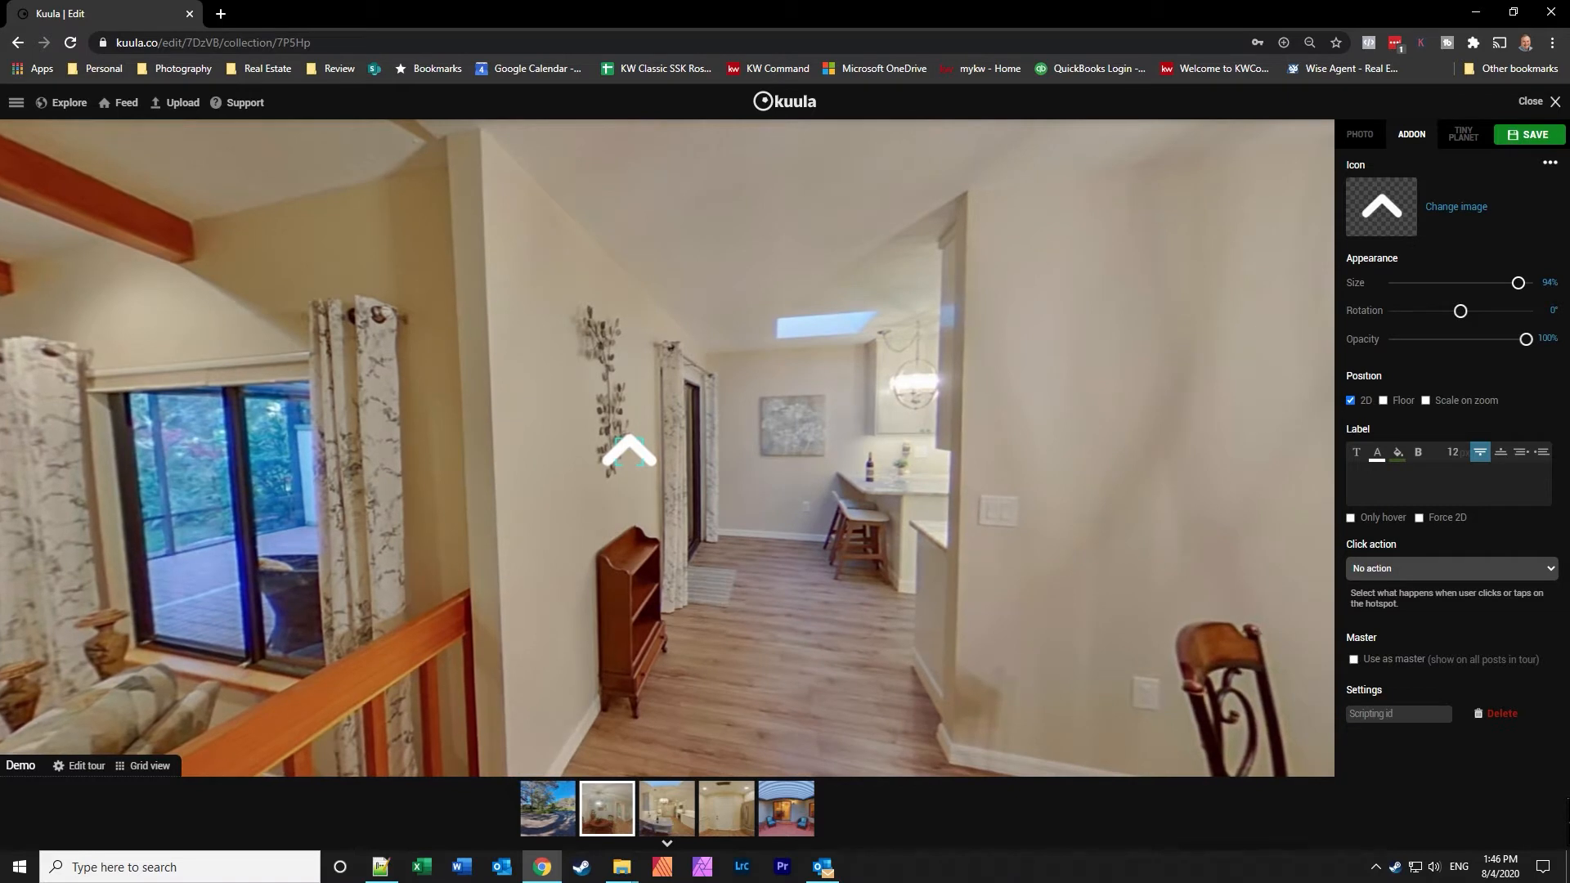
{"action": "left_click_drag", "start_coordinate": [629, 452], "coordinate": [776, 456]}
{"action": "left_click_drag", "start_coordinate": [777, 531], "coordinate": [761, 534]}
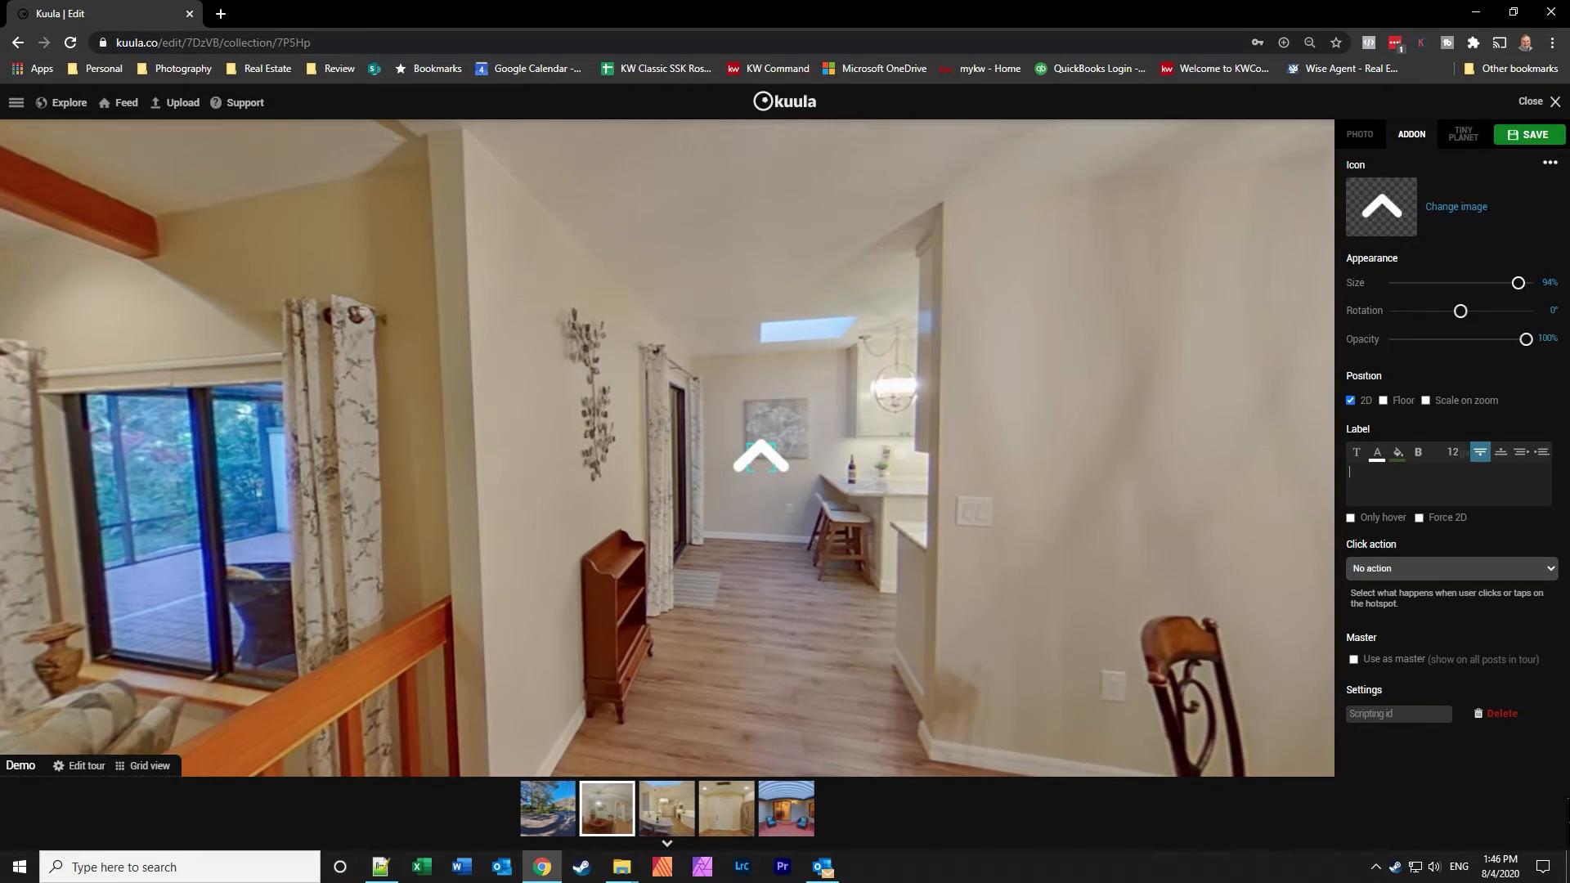
Label the hotspot "Breakfast Nook", with the label below the arrow and a dark grey #404040 background.
{"action": "type", "text": "Breakfast Nook"}
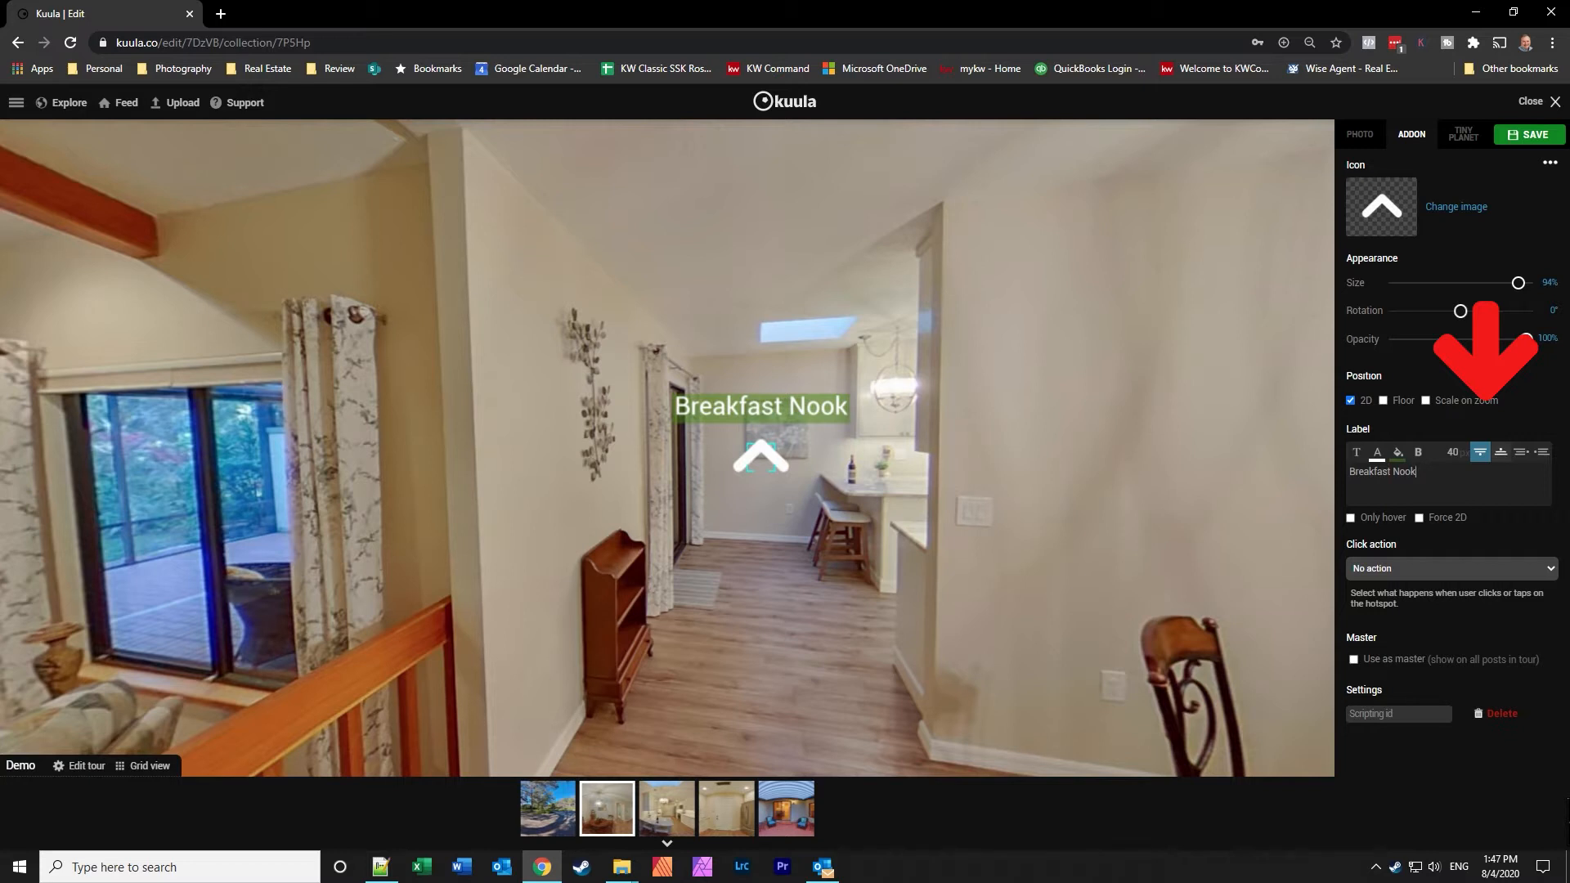
{"action": "left_click", "coordinate": [1501, 452]}
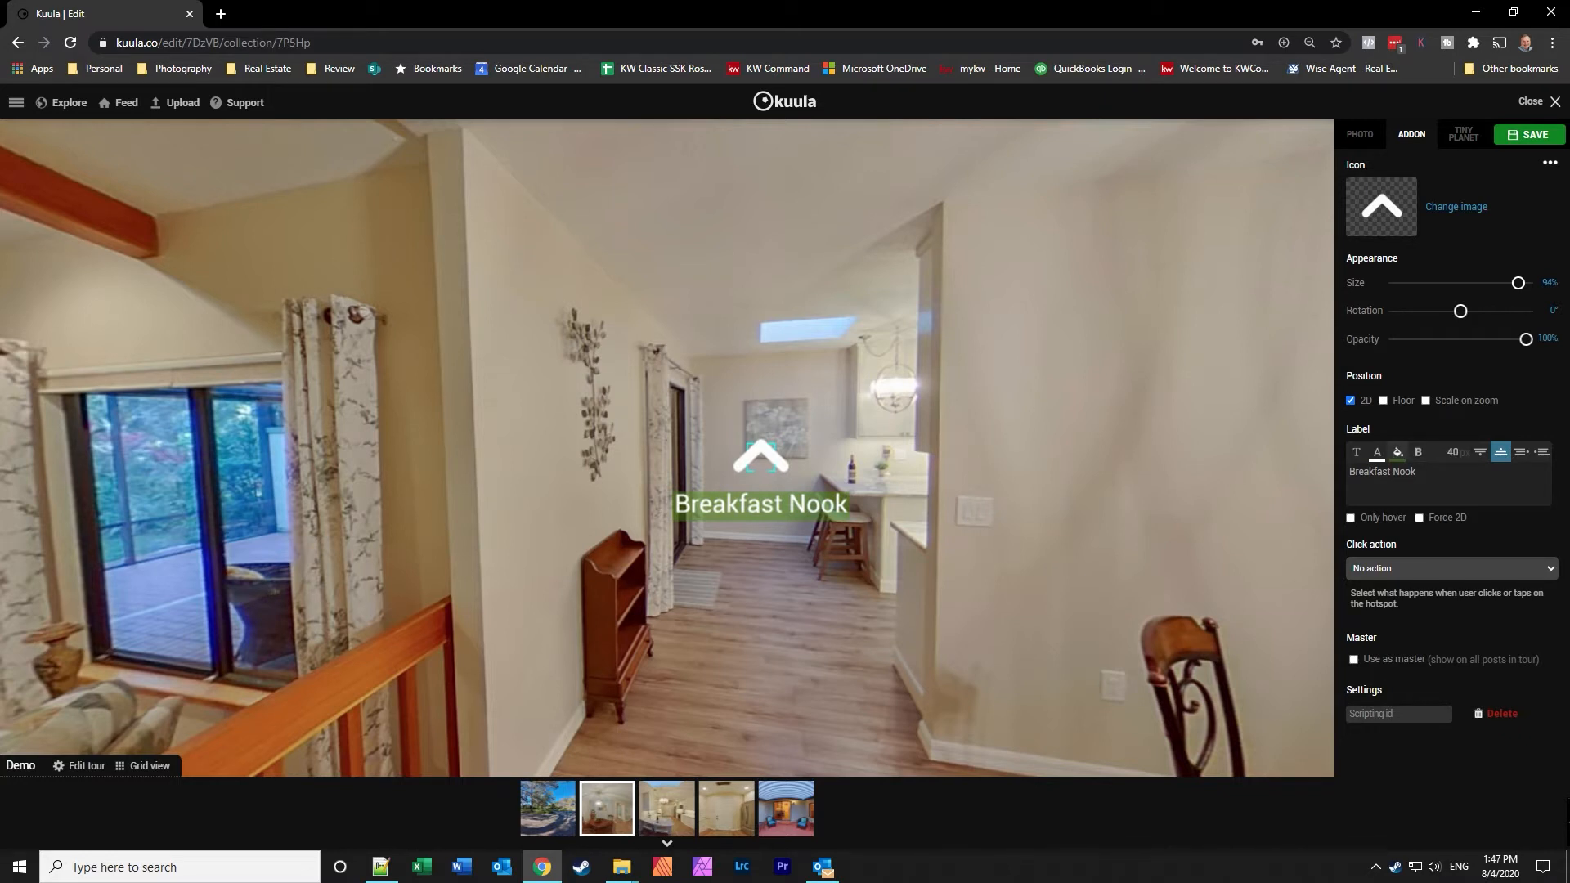
{"action": "left_click", "coordinate": [1398, 451]}
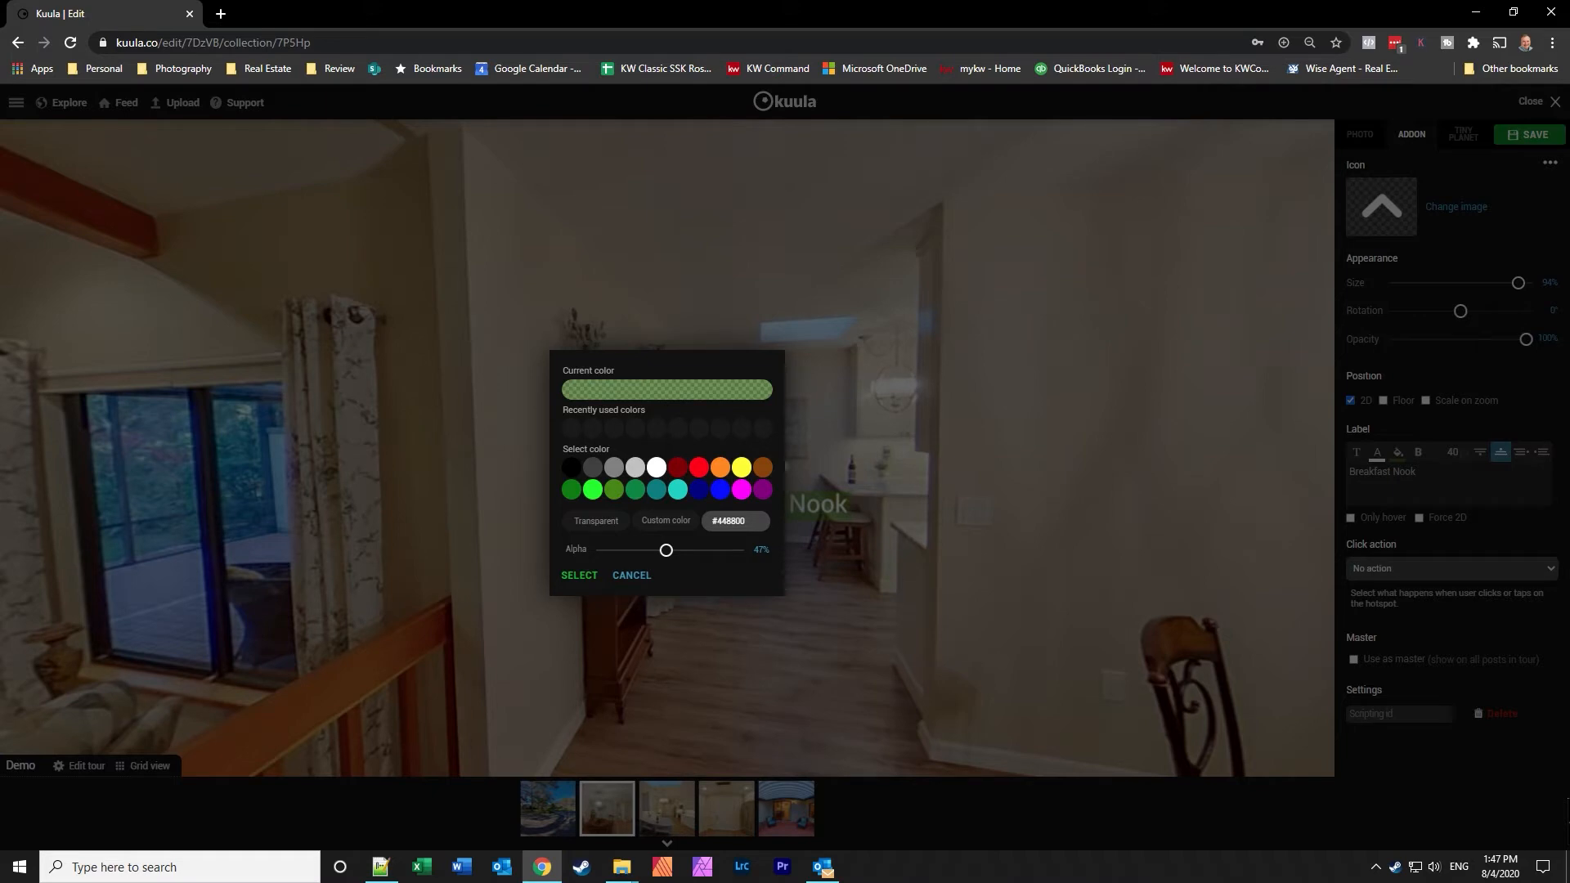
{"action": "left_click", "coordinate": [593, 467]}
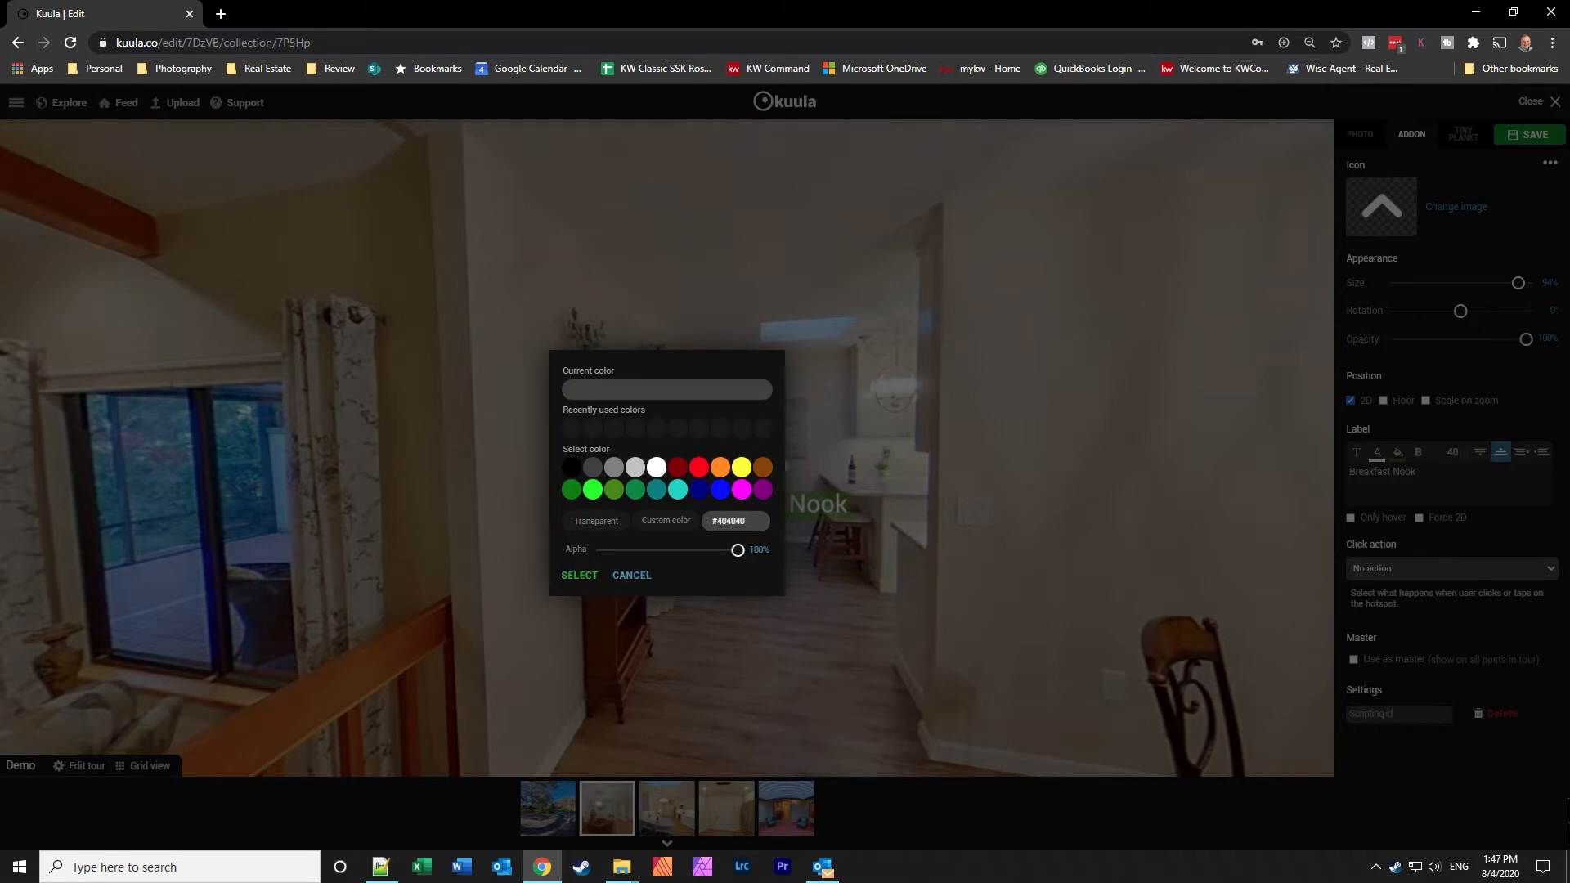
{"action": "left_click", "coordinate": [579, 575]}
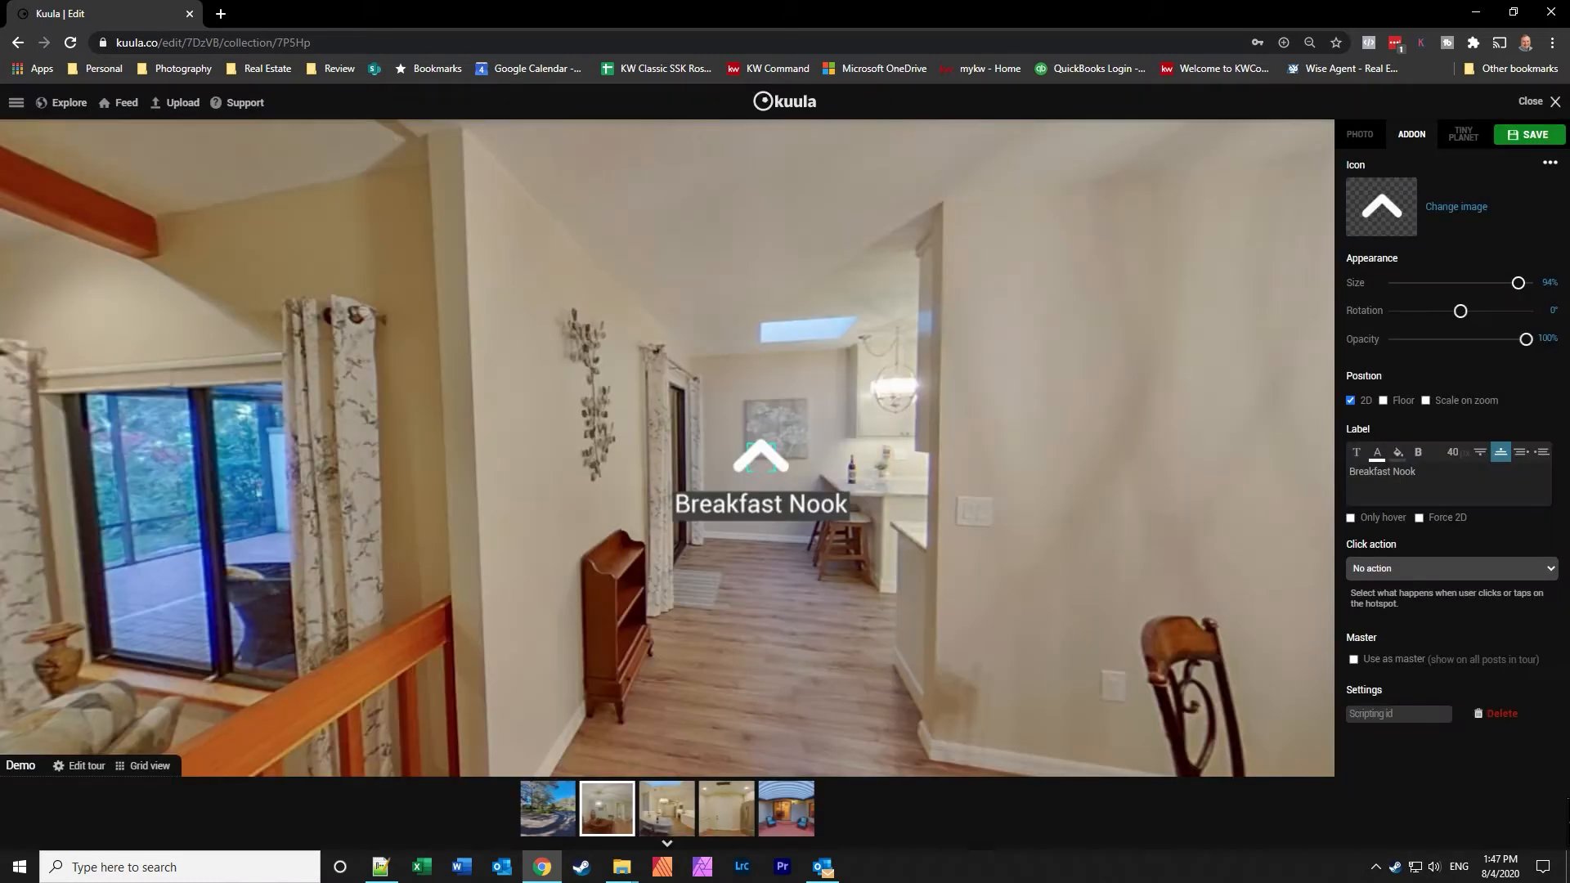
{"action": "left_click_drag", "start_coordinate": [638, 523], "coordinate": [594, 520]}
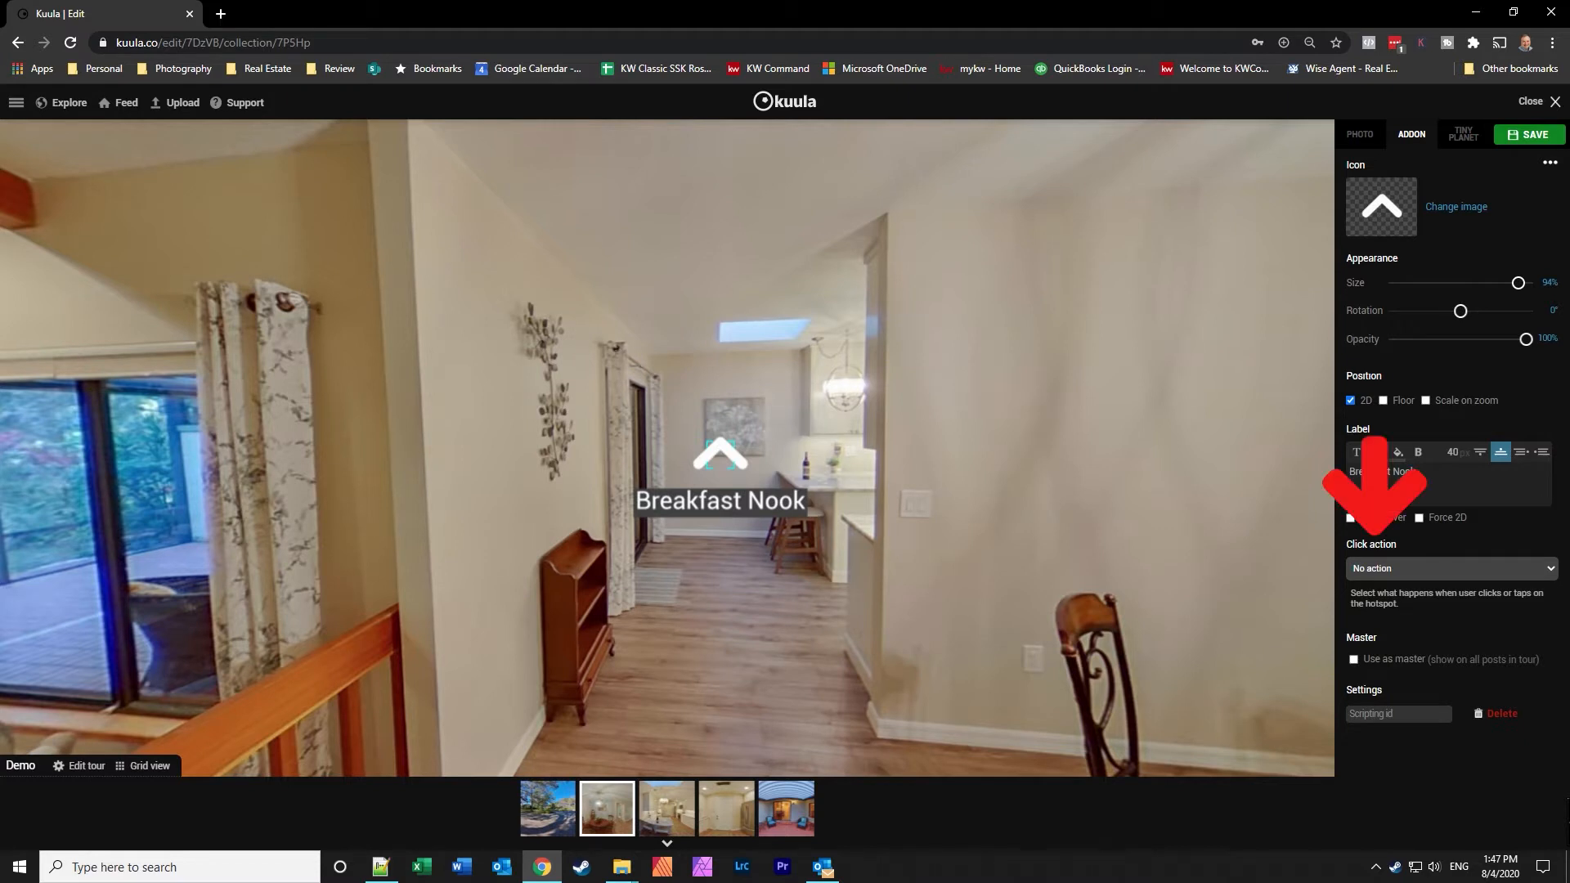
Make the Breakfast Nook hotspot go to the Breakfast nook post, then save the dining room photo and leave editing.
{"action": "left_click", "coordinate": [1451, 568]}
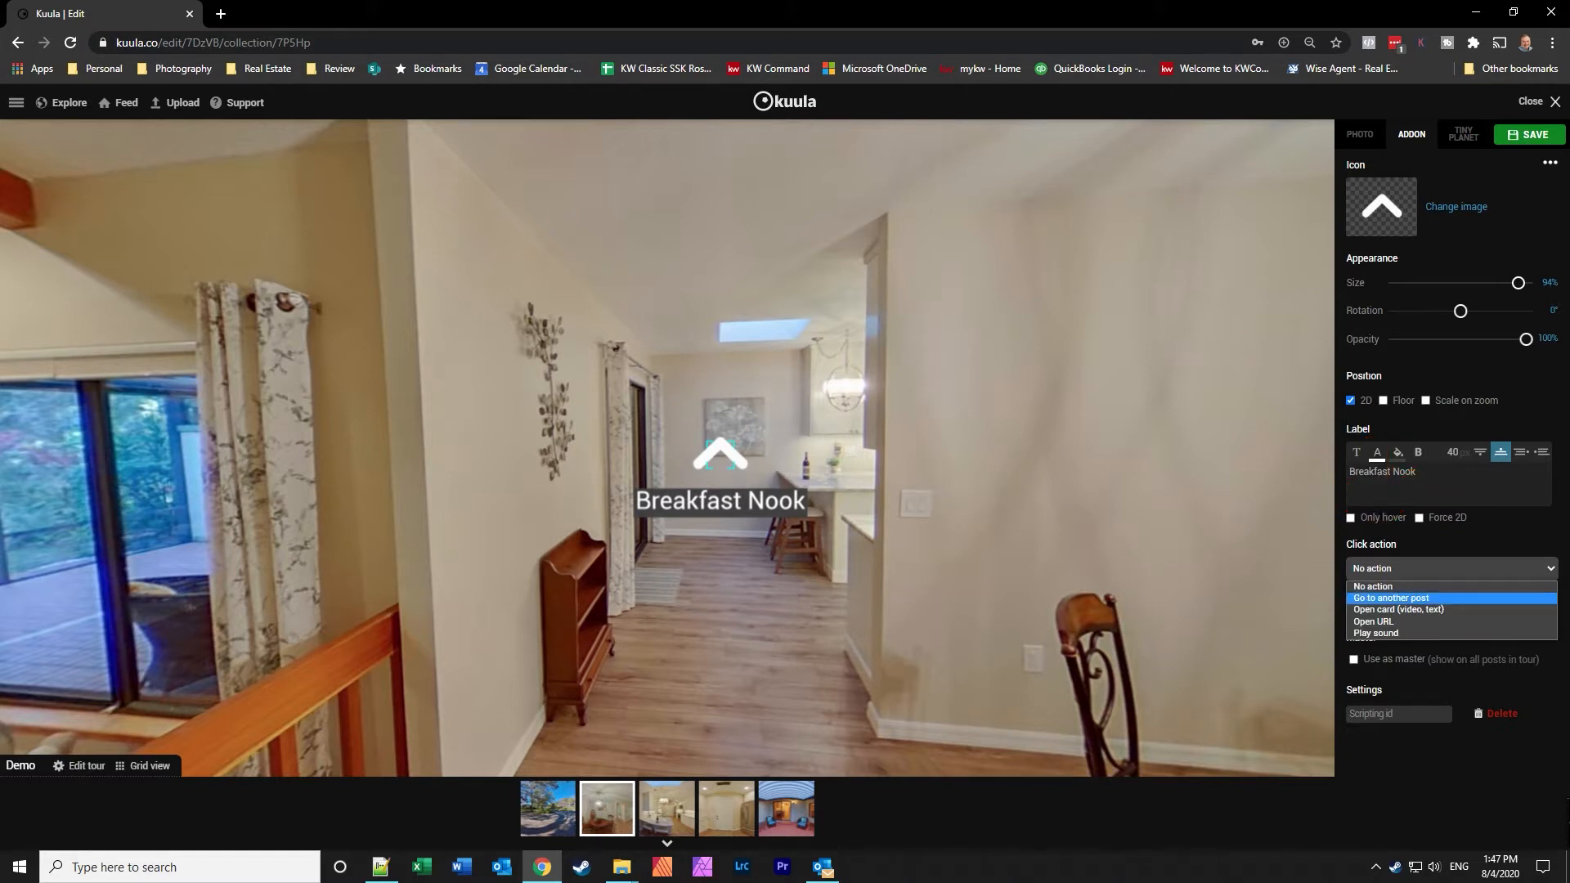
{"action": "key", "text": "Return"}
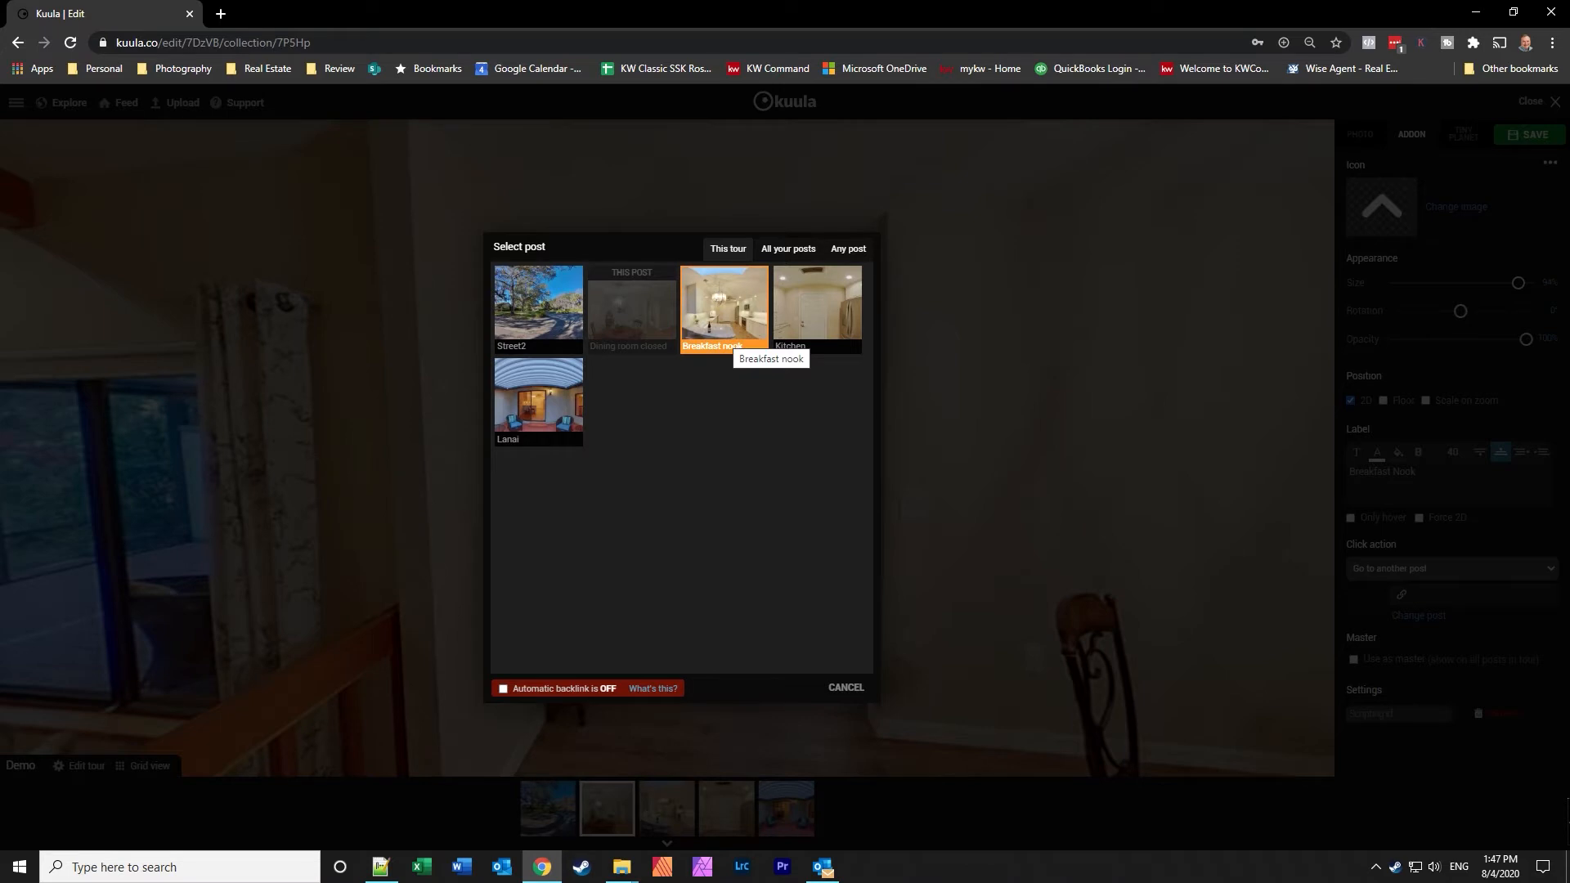
{"action": "left_click", "coordinate": [730, 331]}
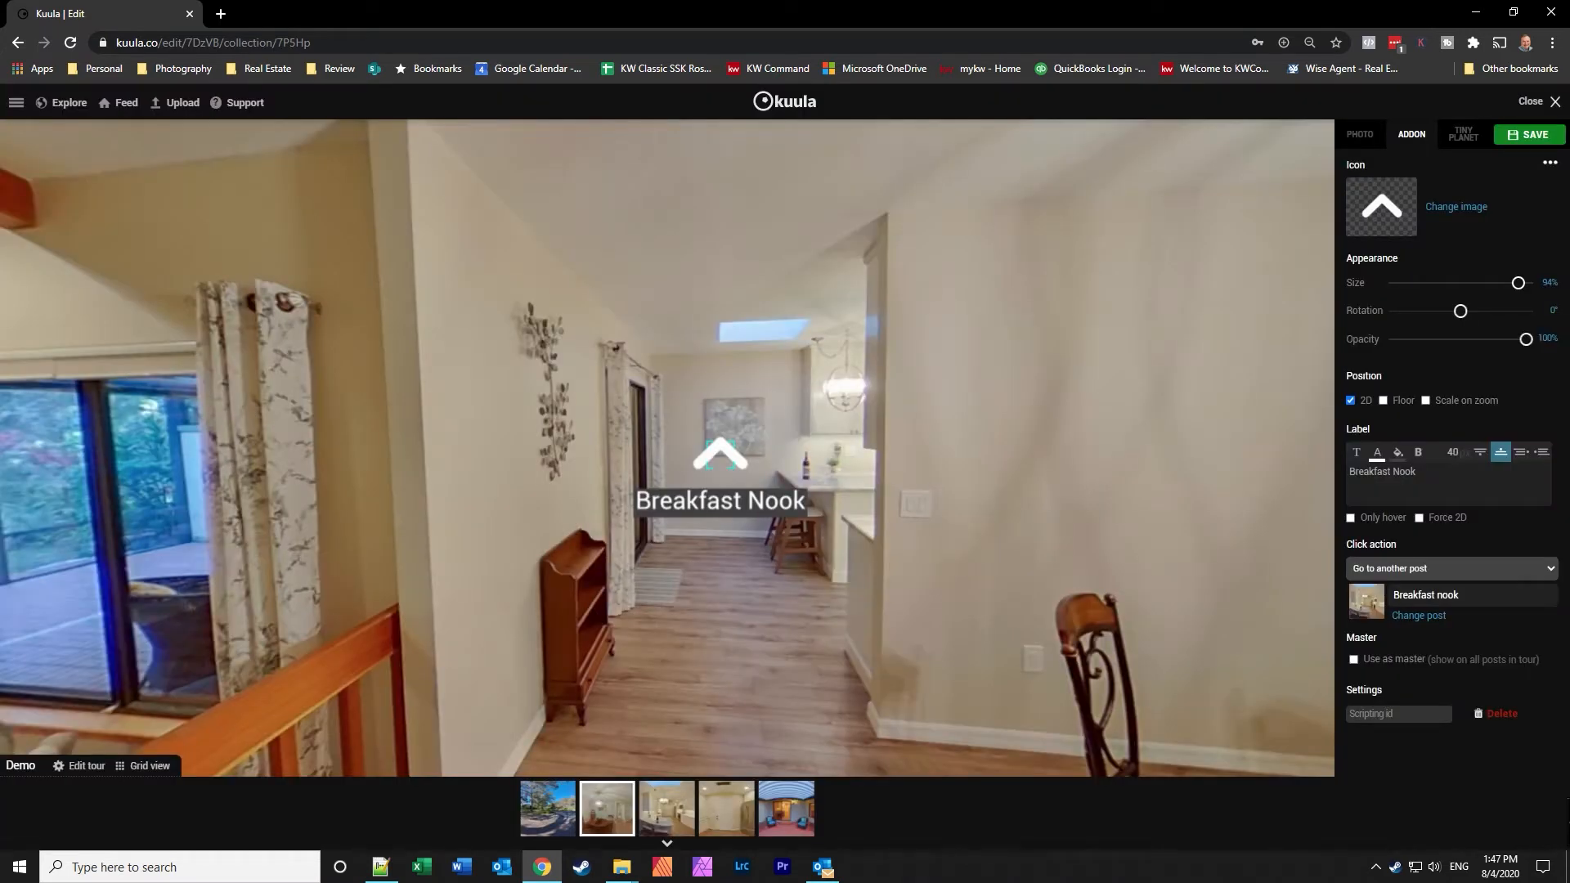
{"action": "left_click", "coordinate": [1529, 134]}
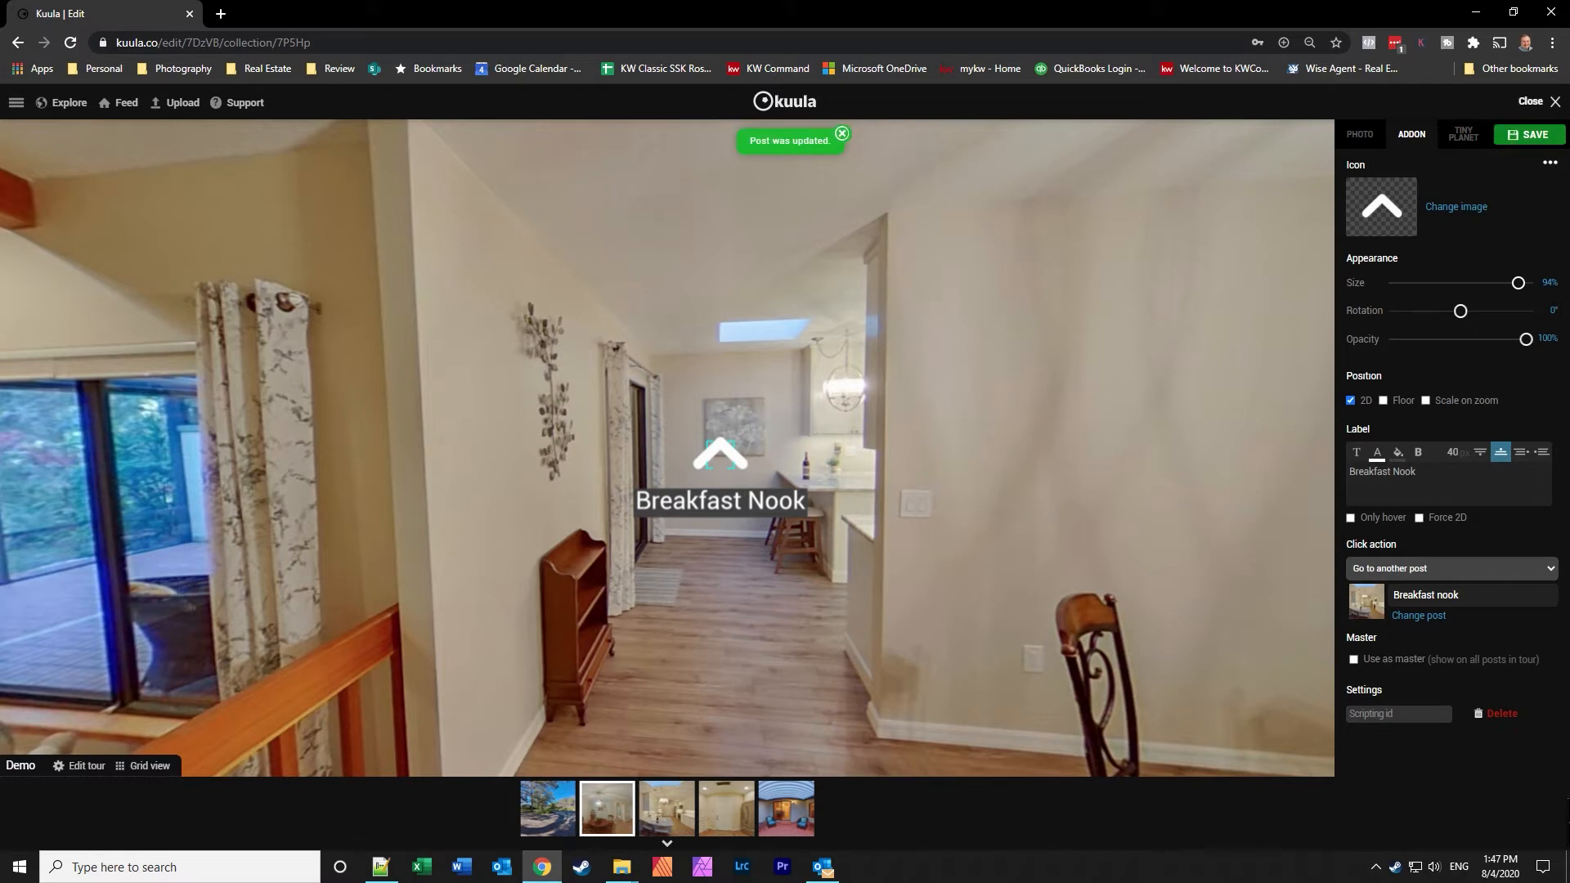
{"action": "left_click", "coordinate": [1530, 100]}
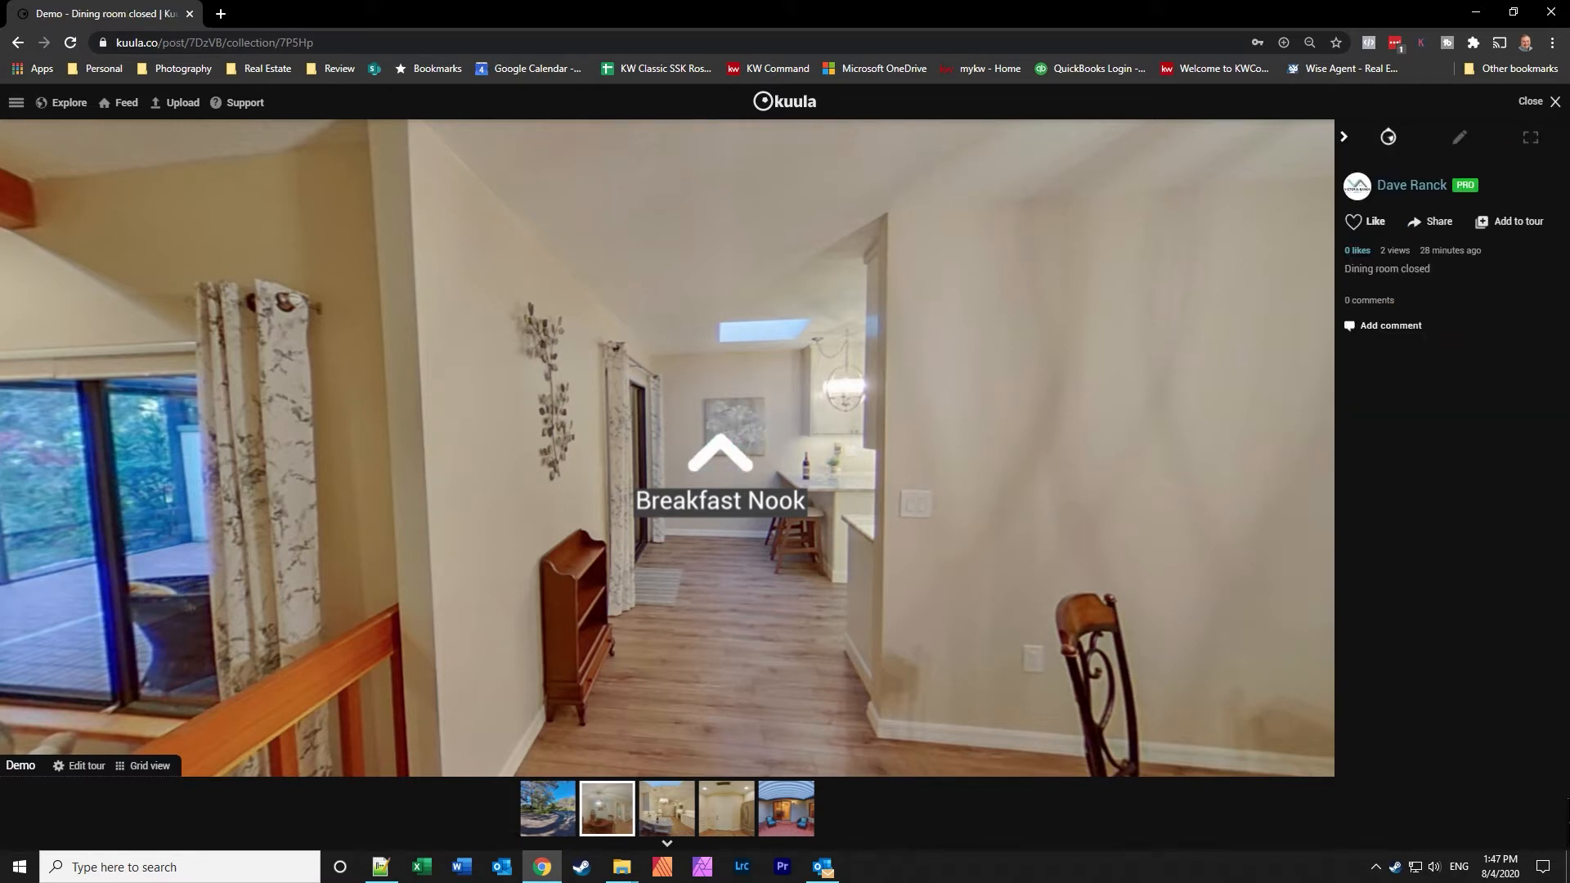
Test the Breakfast Nook hotspot in the dining room and look around the breakfast nook scene it leads to.
{"action": "left_click", "coordinate": [720, 455]}
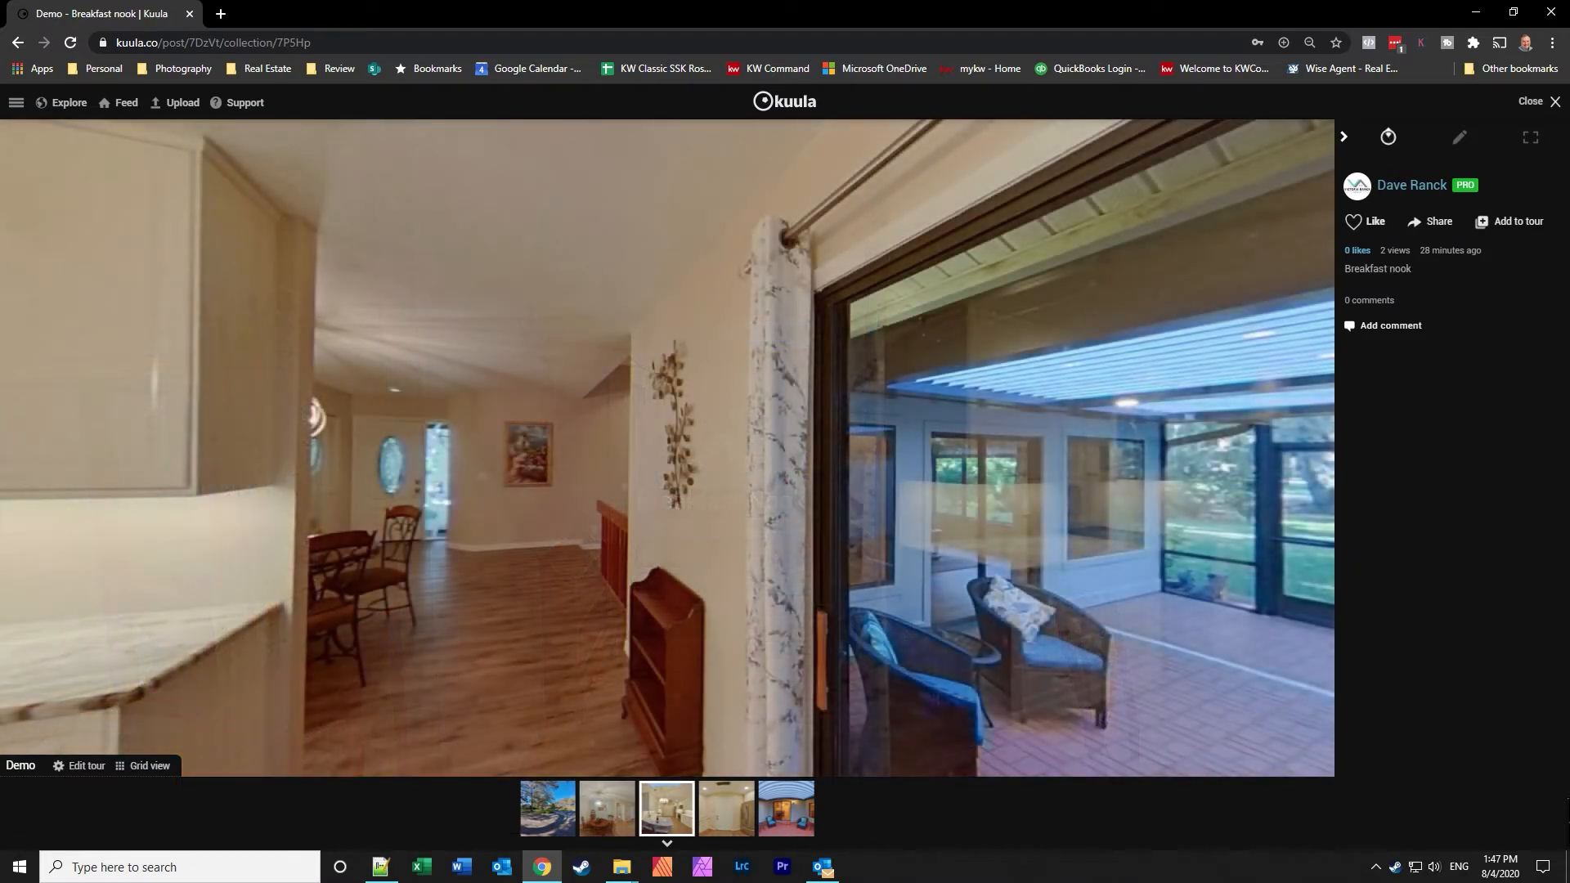
{"action": "left_click_drag", "start_coordinate": [524, 458], "coordinate": [851, 401]}
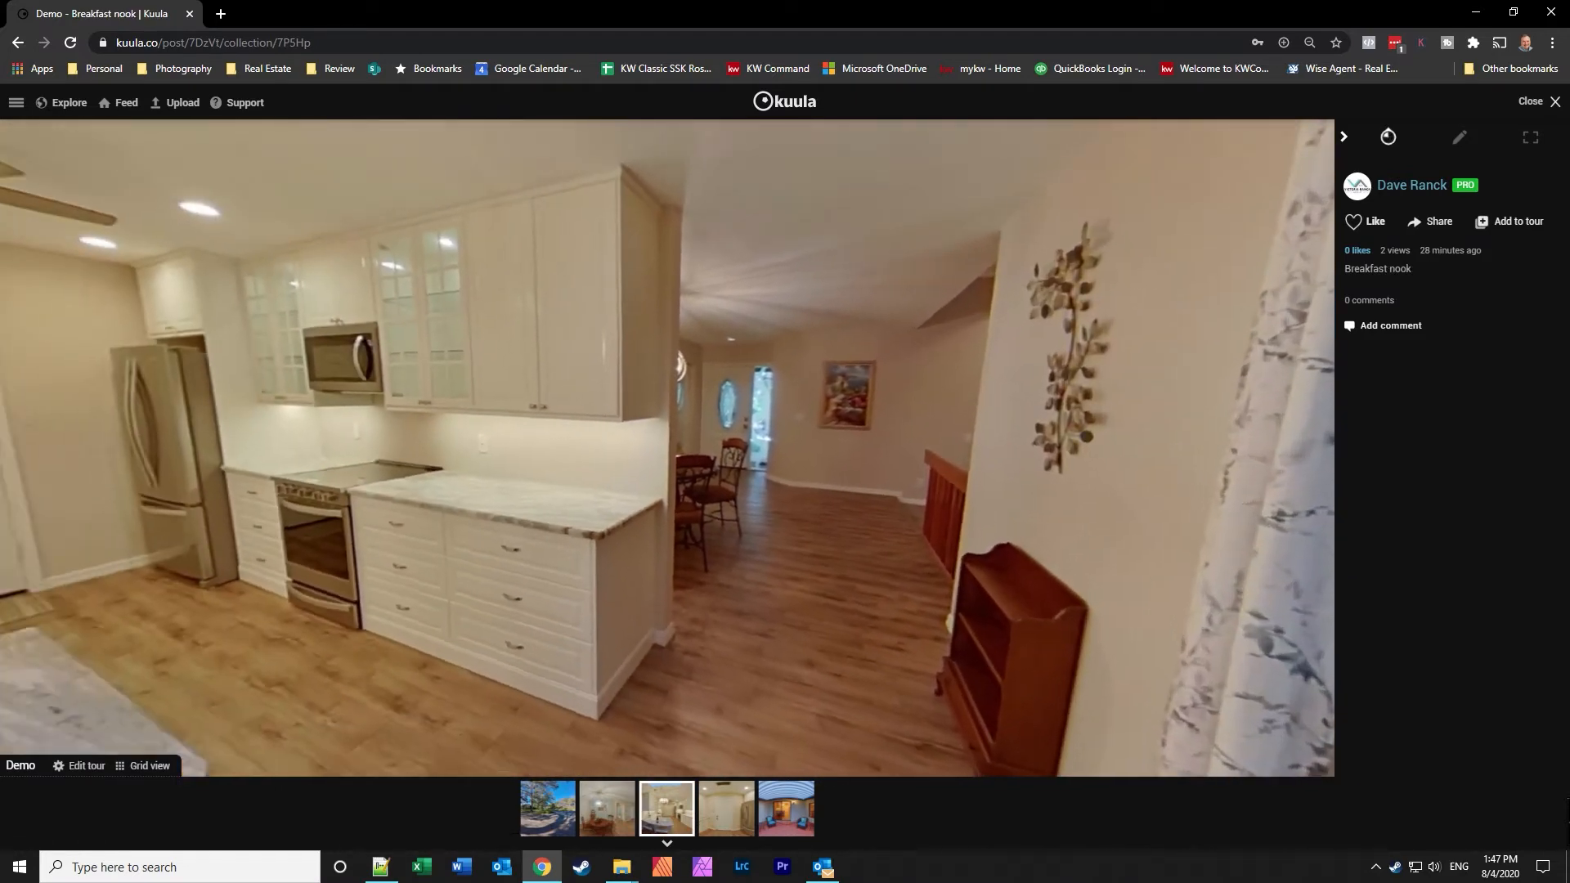
{"action": "left_click_drag", "start_coordinate": [409, 442], "coordinate": [965, 429]}
{"action": "left_click_drag", "start_coordinate": [425, 442], "coordinate": [867, 433]}
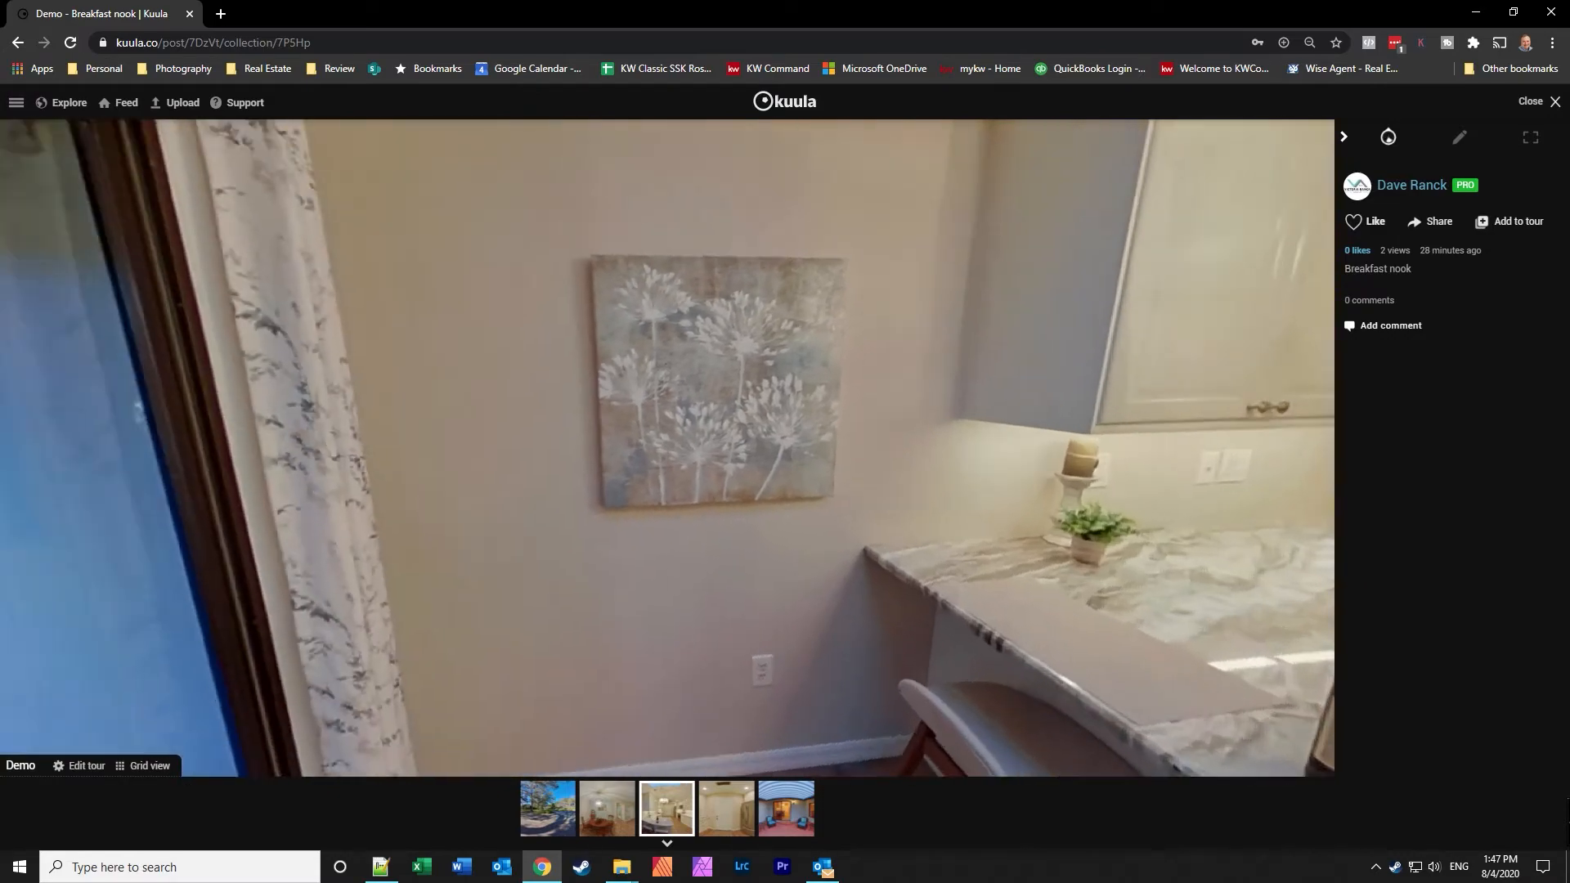
{"action": "mouse_move", "coordinate": [736, 441]}
{"action": "left_mouse_down"}
{"action": "mouse_move", "coordinate": [1079, 434]}
{"action": "mouse_move", "coordinate": [924, 368]}
{"action": "mouse_move", "coordinate": [458, 417]}
{"action": "mouse_move", "coordinate": [368, 507]}
{"action": "left_mouse_up"}
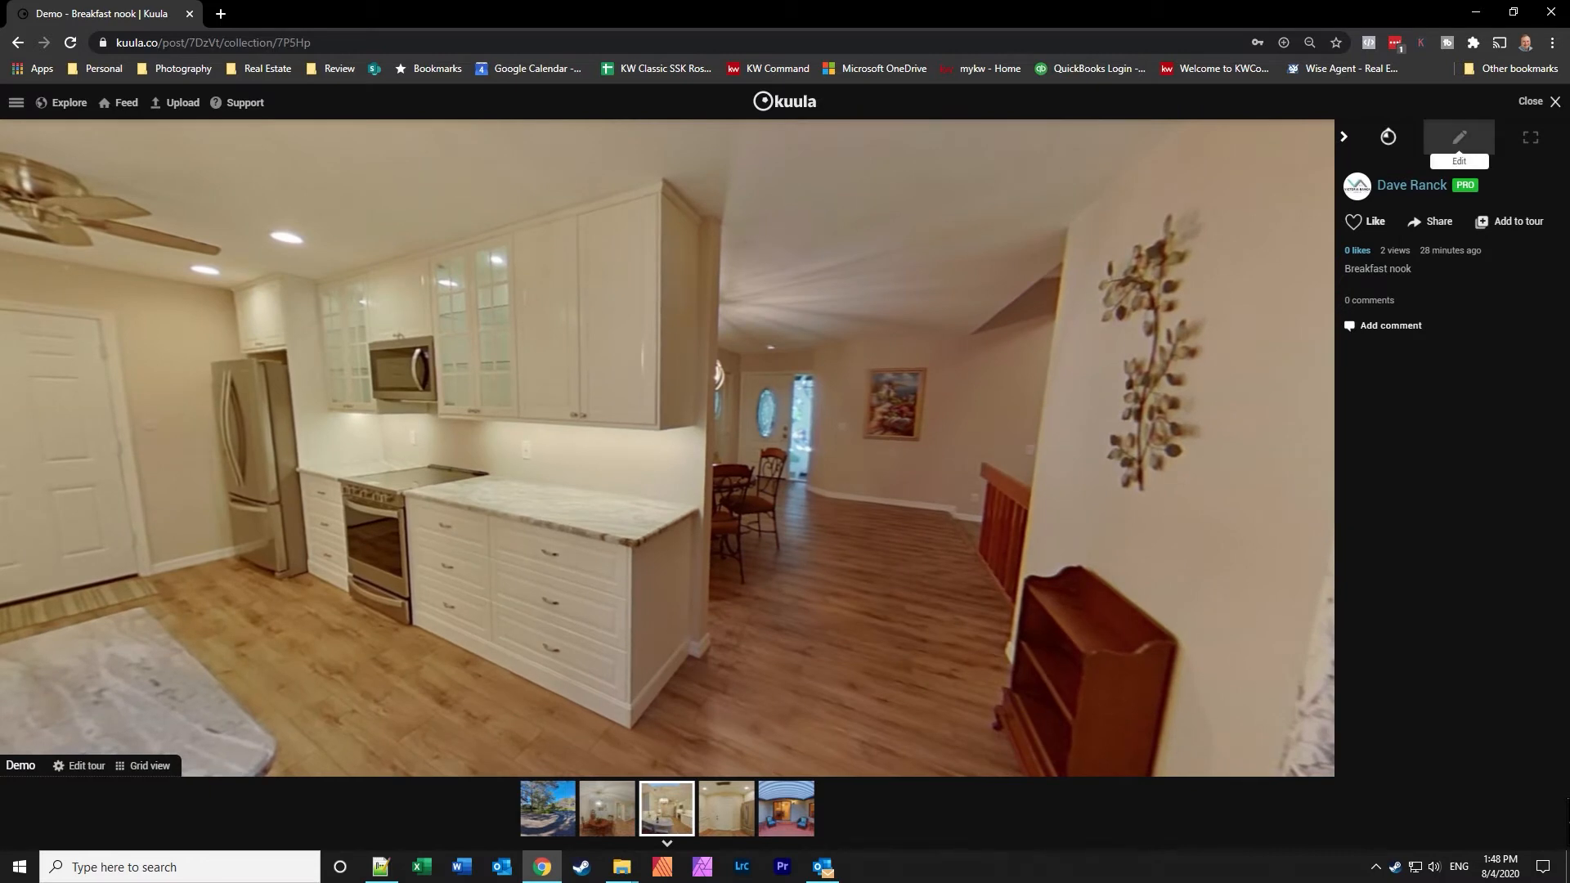
Set the Breakfast nook photo's heading to X 2, Y -26, aimed at the ceiling, and save the photo.
{"action": "left_click", "coordinate": [1460, 136]}
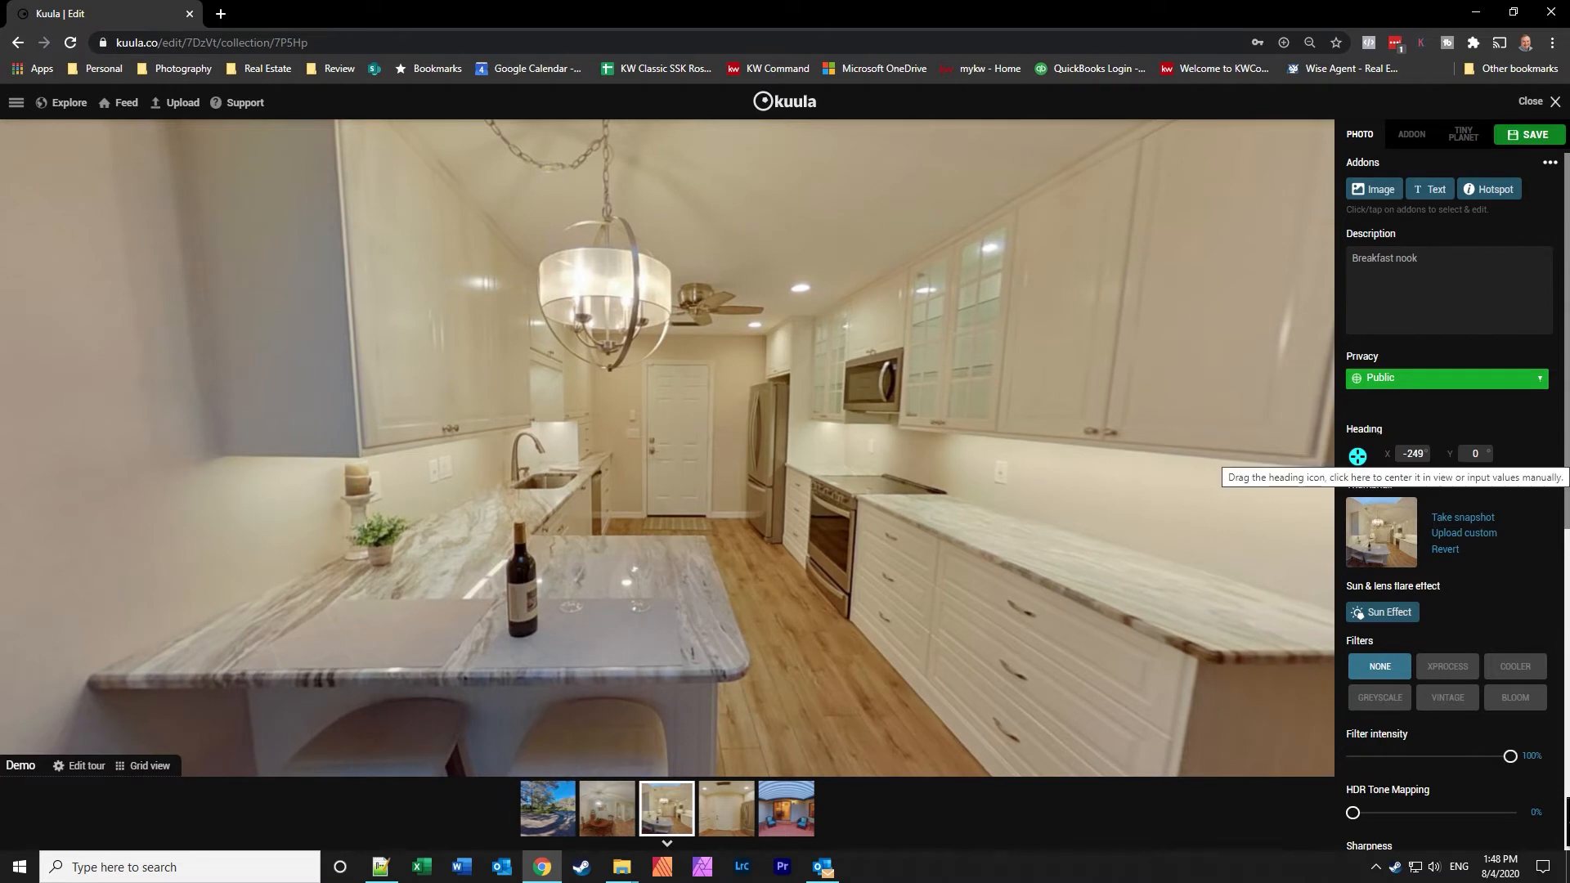
{"action": "left_click", "coordinate": [1357, 456]}
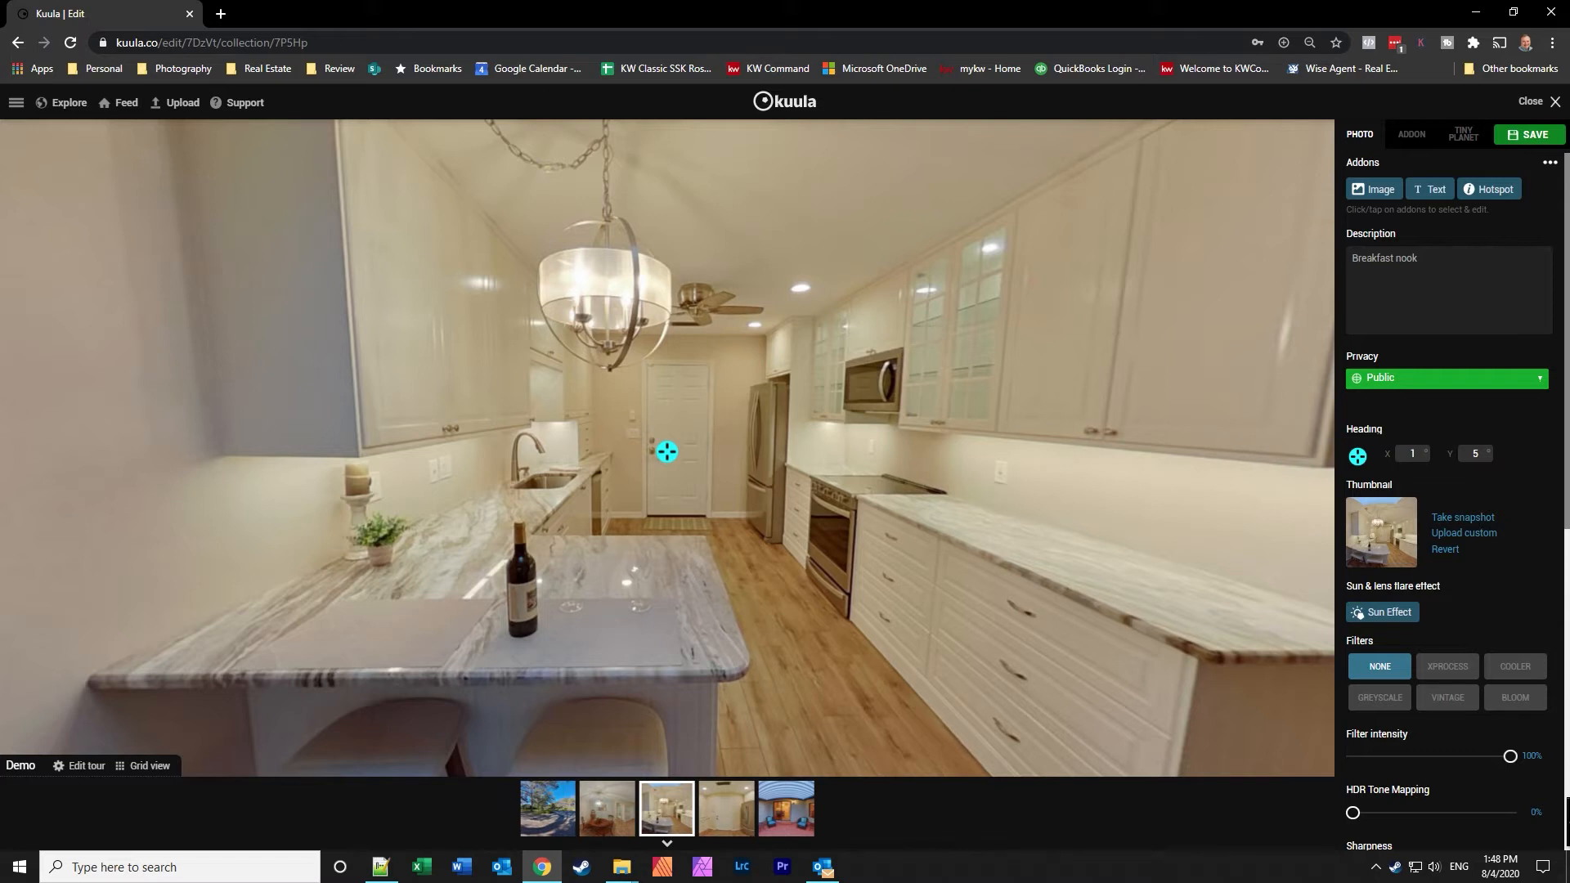
{"action": "left_click_drag", "start_coordinate": [668, 451], "coordinate": [660, 694]}
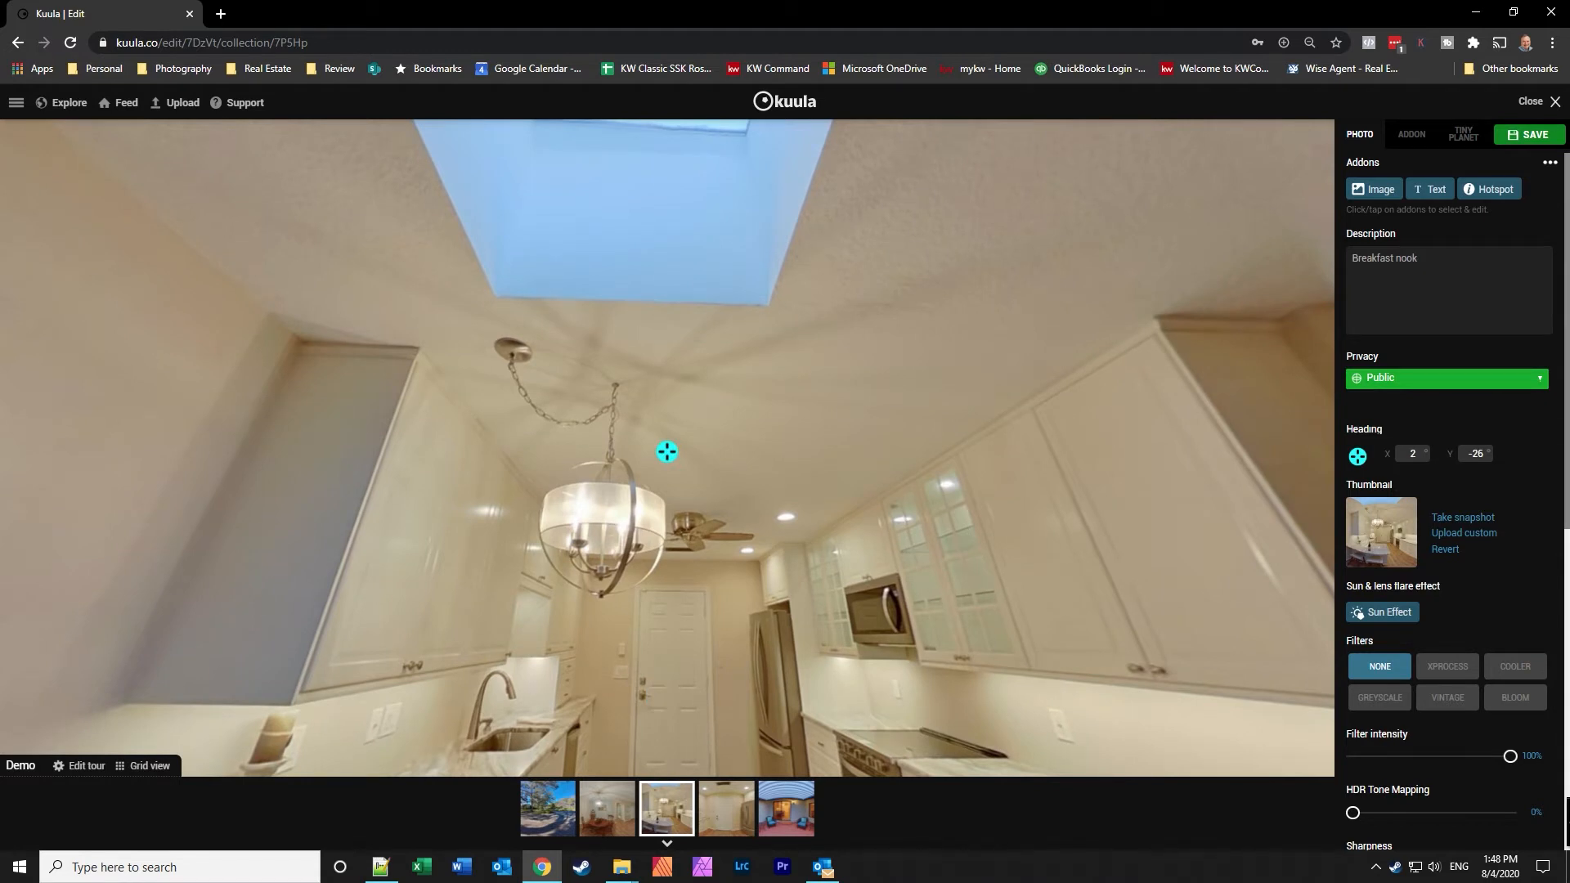
{"action": "left_click", "coordinate": [1529, 134]}
{"action": "left_click", "coordinate": [1531, 101]}
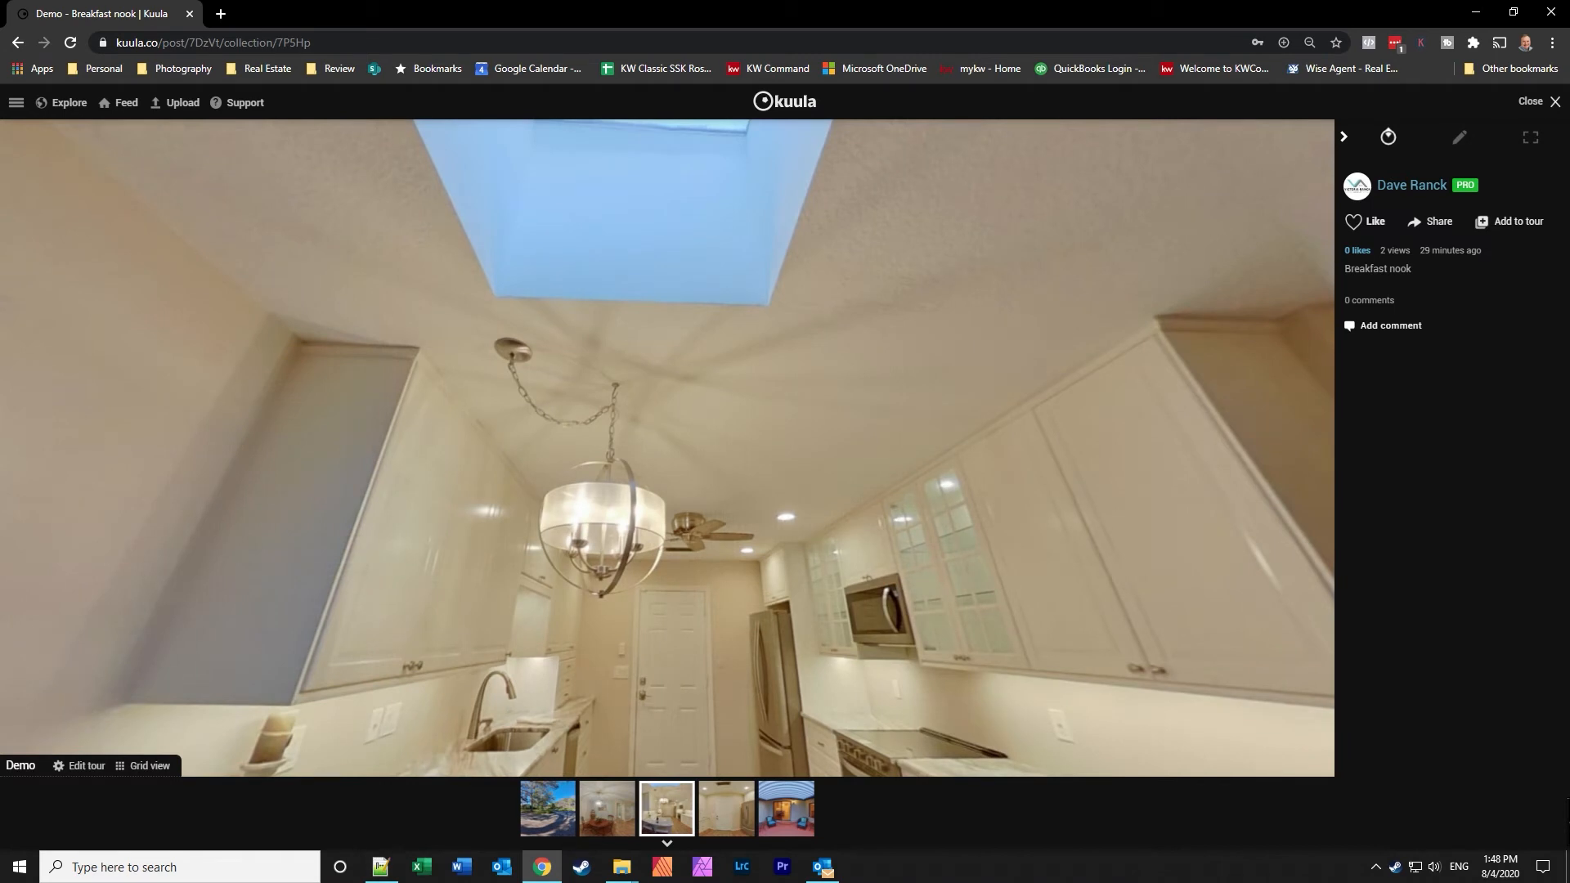
Reopen the Breakfast nook photo for editing and set its heading to X -1, Y 2, facing the far kitchen door.
{"action": "left_click", "coordinate": [1459, 137]}
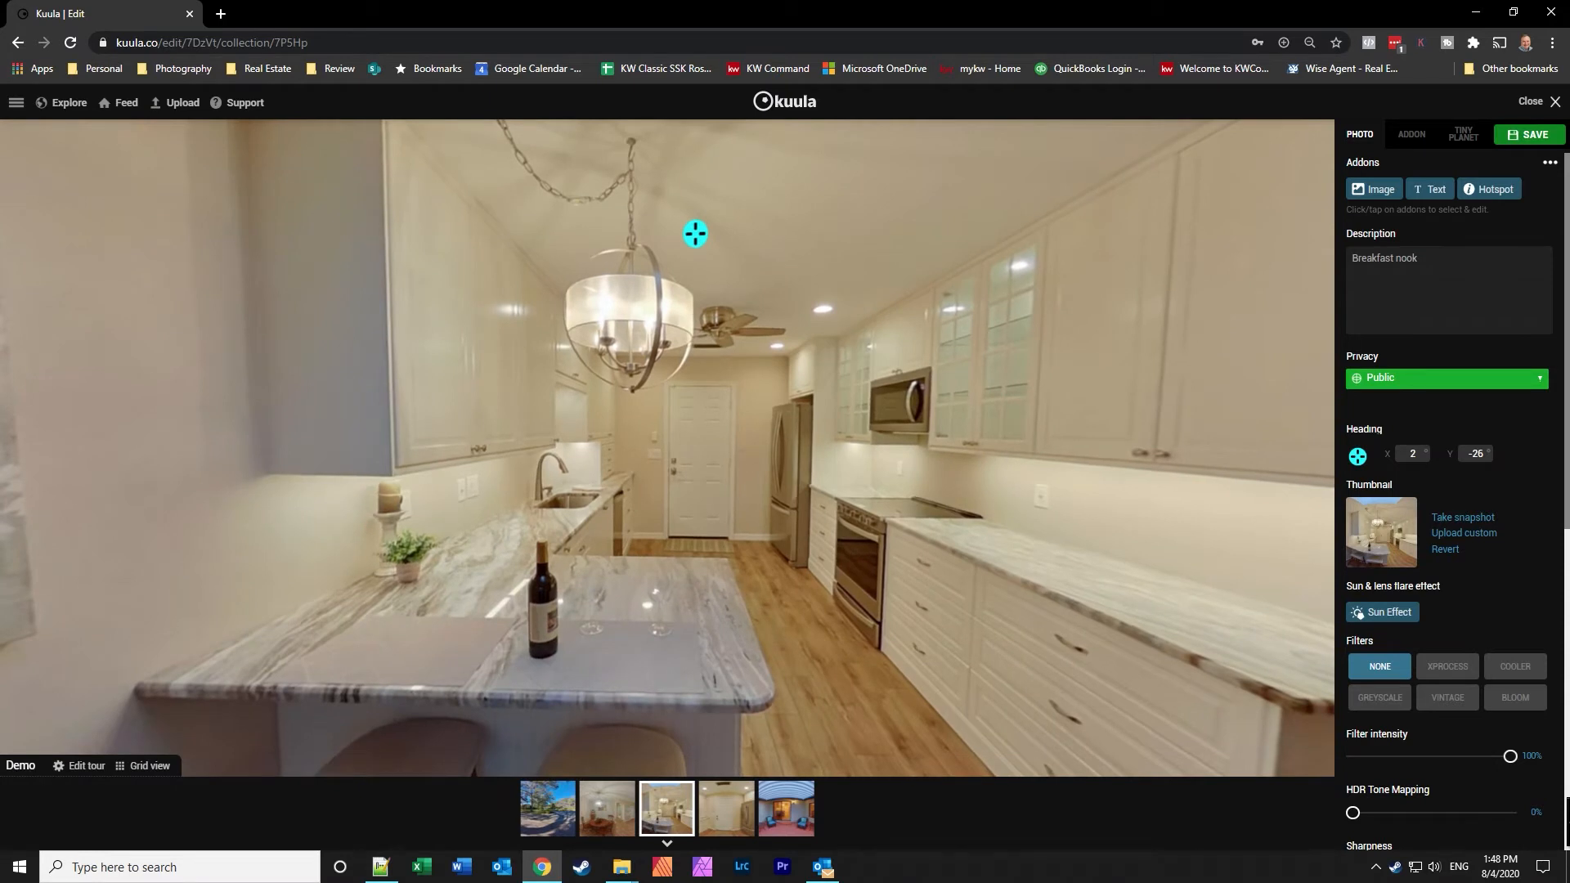
{"action": "left_click_drag", "start_coordinate": [695, 234], "coordinate": [667, 451]}
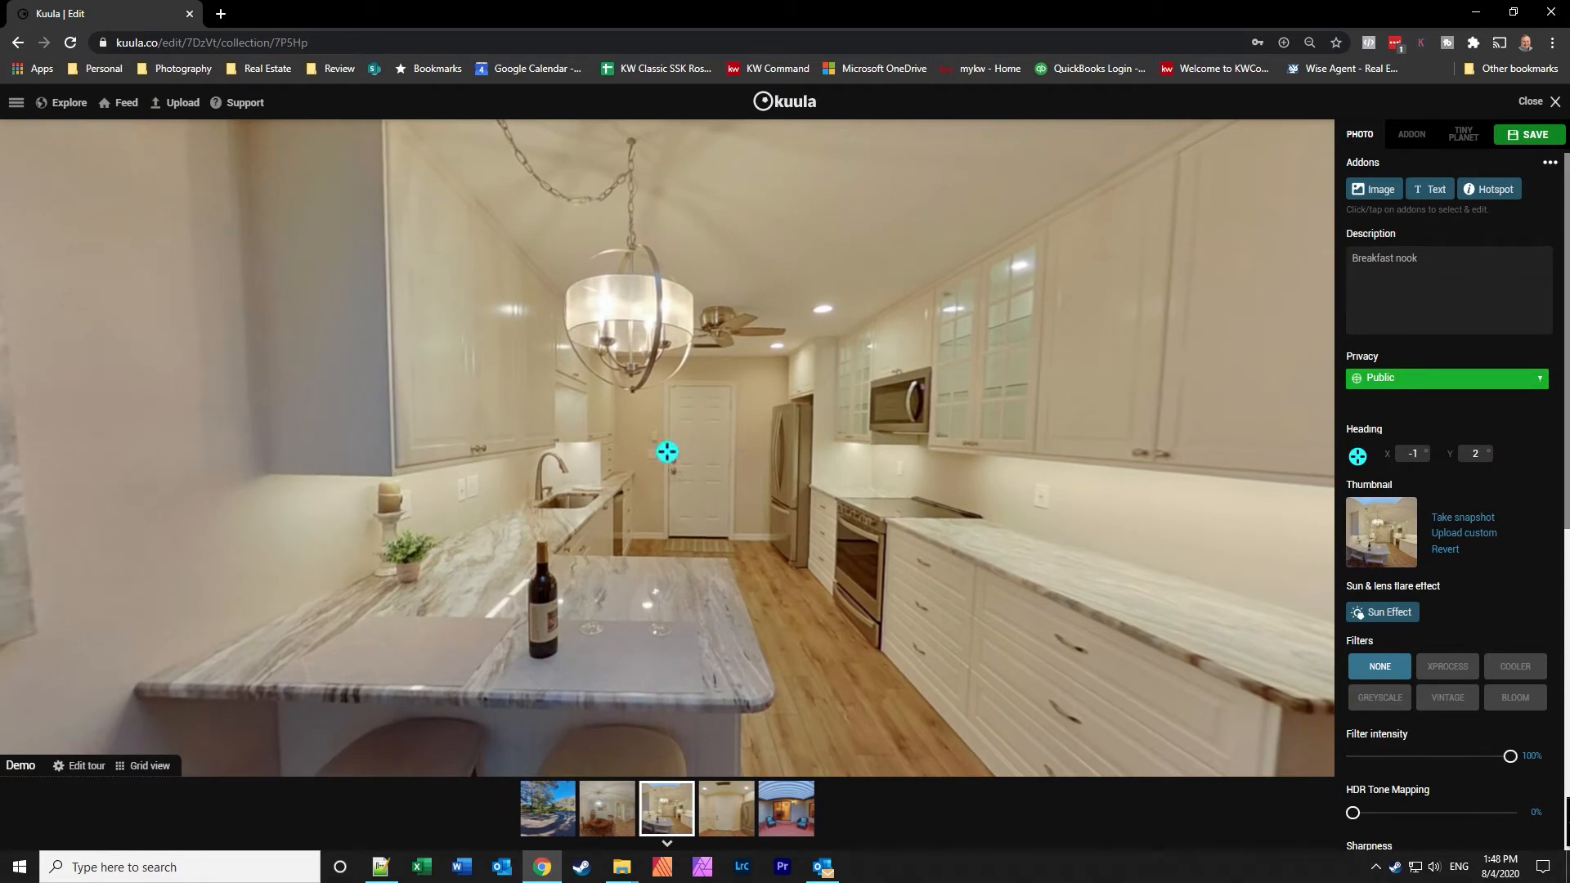
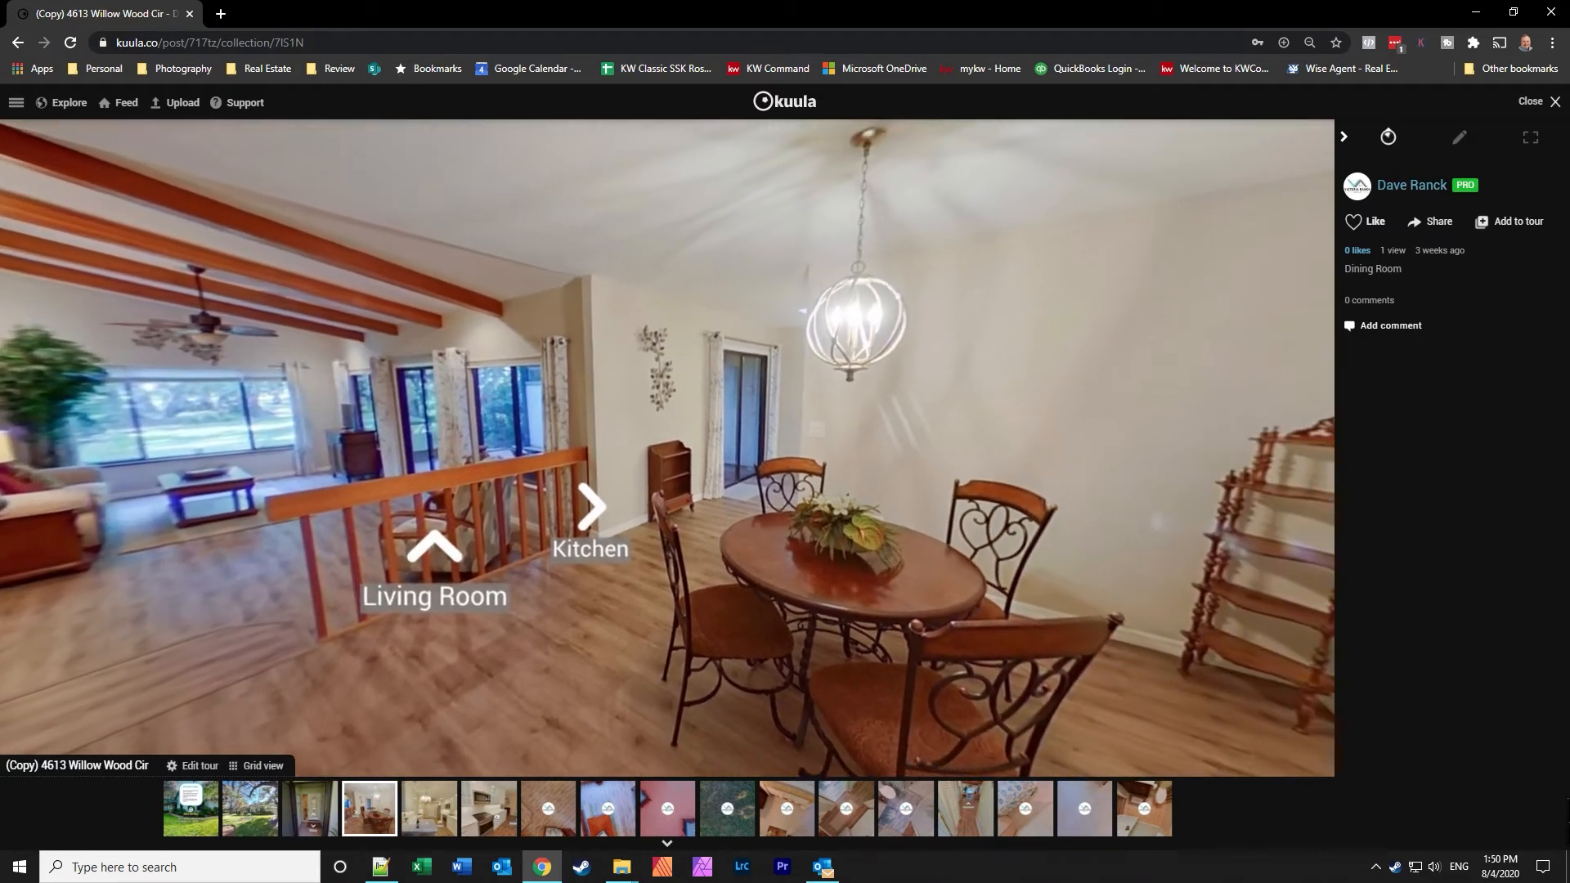
Follow the Kitchen hotspot from the dining room in the copied property tour.
{"action": "left_click", "coordinate": [588, 509]}
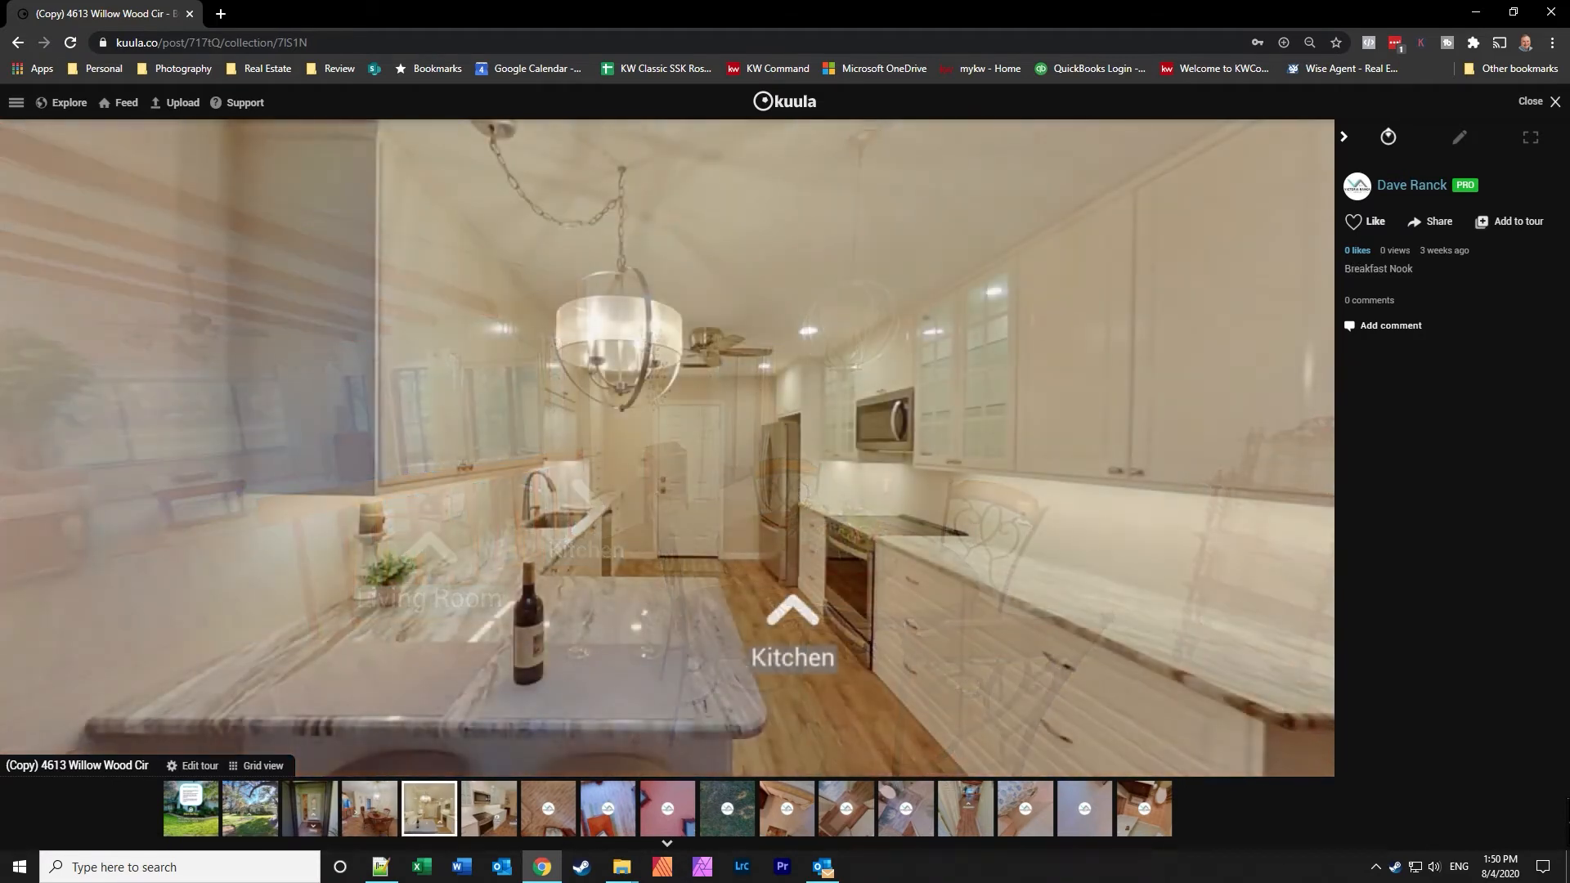
Follow the Kitchen hotspot from the breakfast nook, view the Open the Drawer information card, and close it.
{"action": "left_click", "coordinate": [793, 613]}
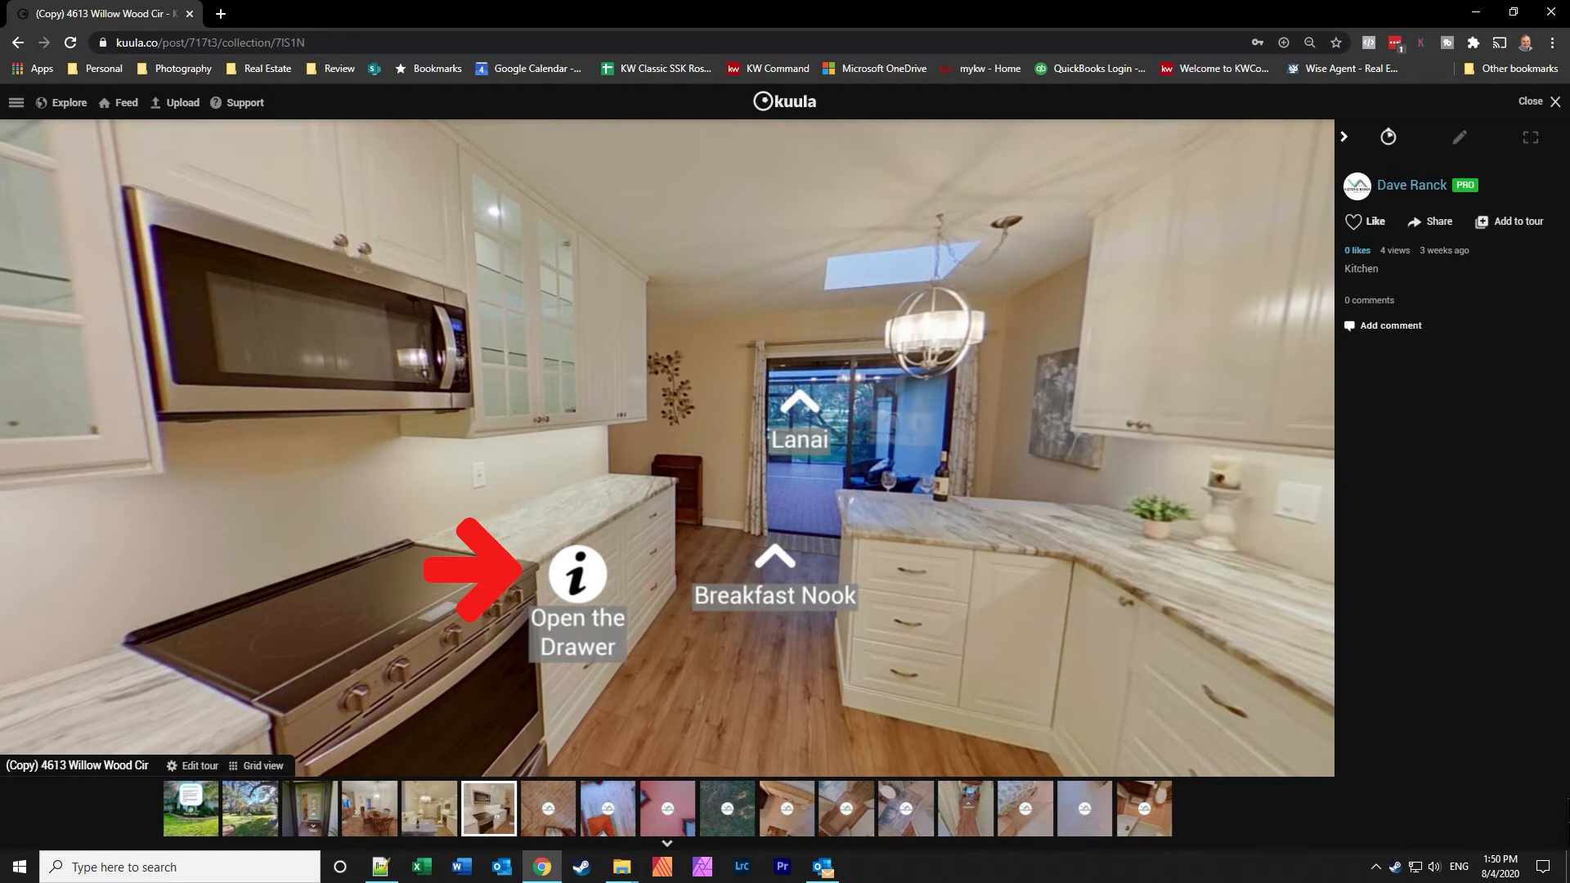
{"action": "left_click", "coordinate": [578, 575]}
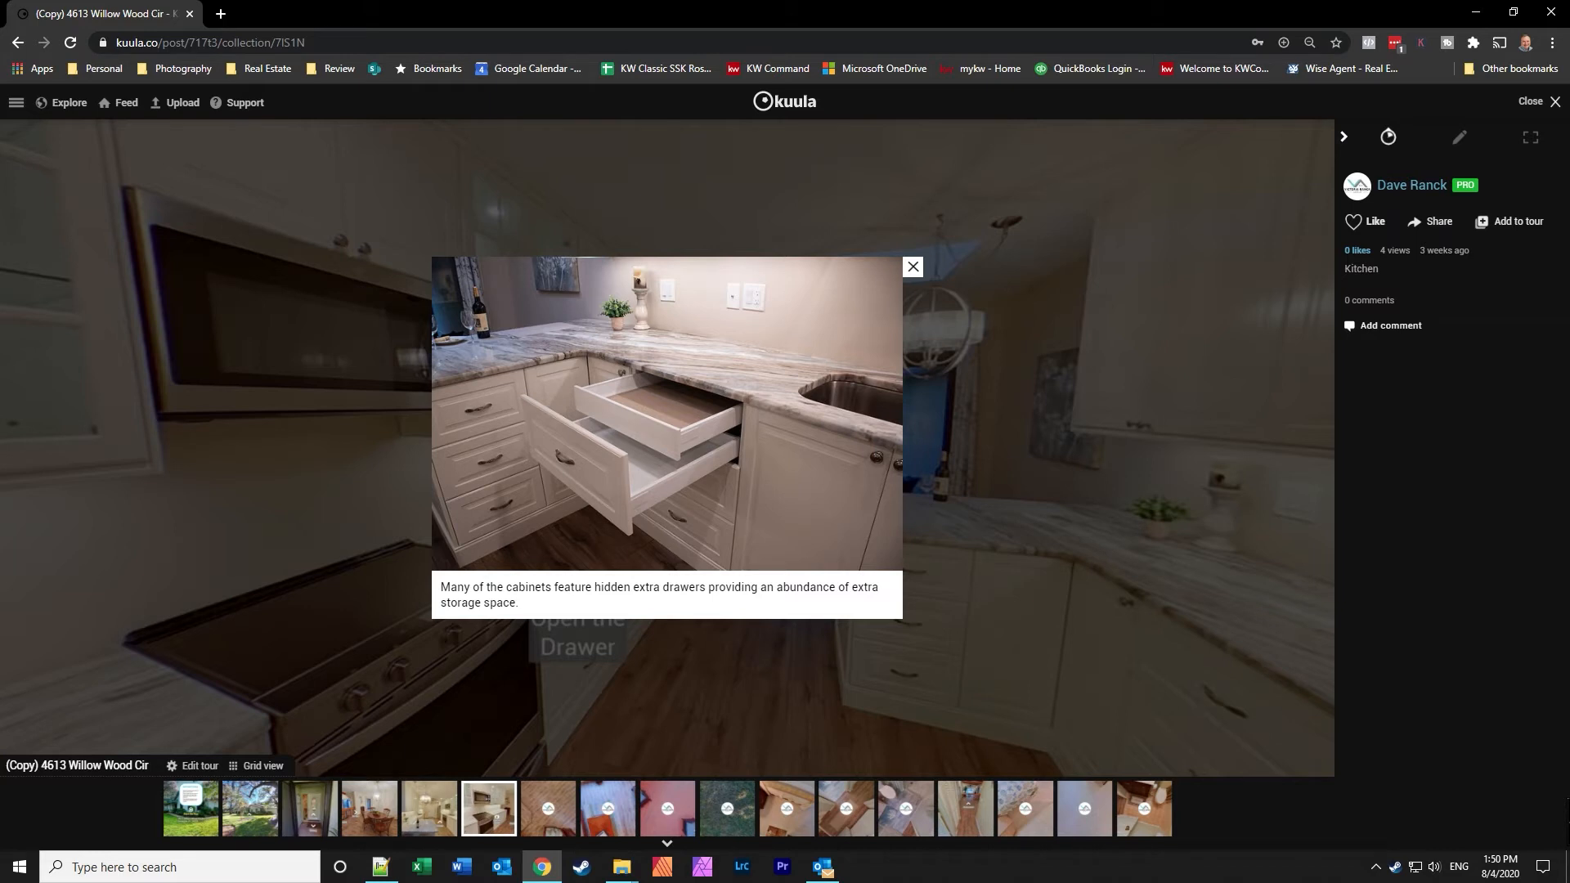
{"action": "left_click", "coordinate": [912, 267]}
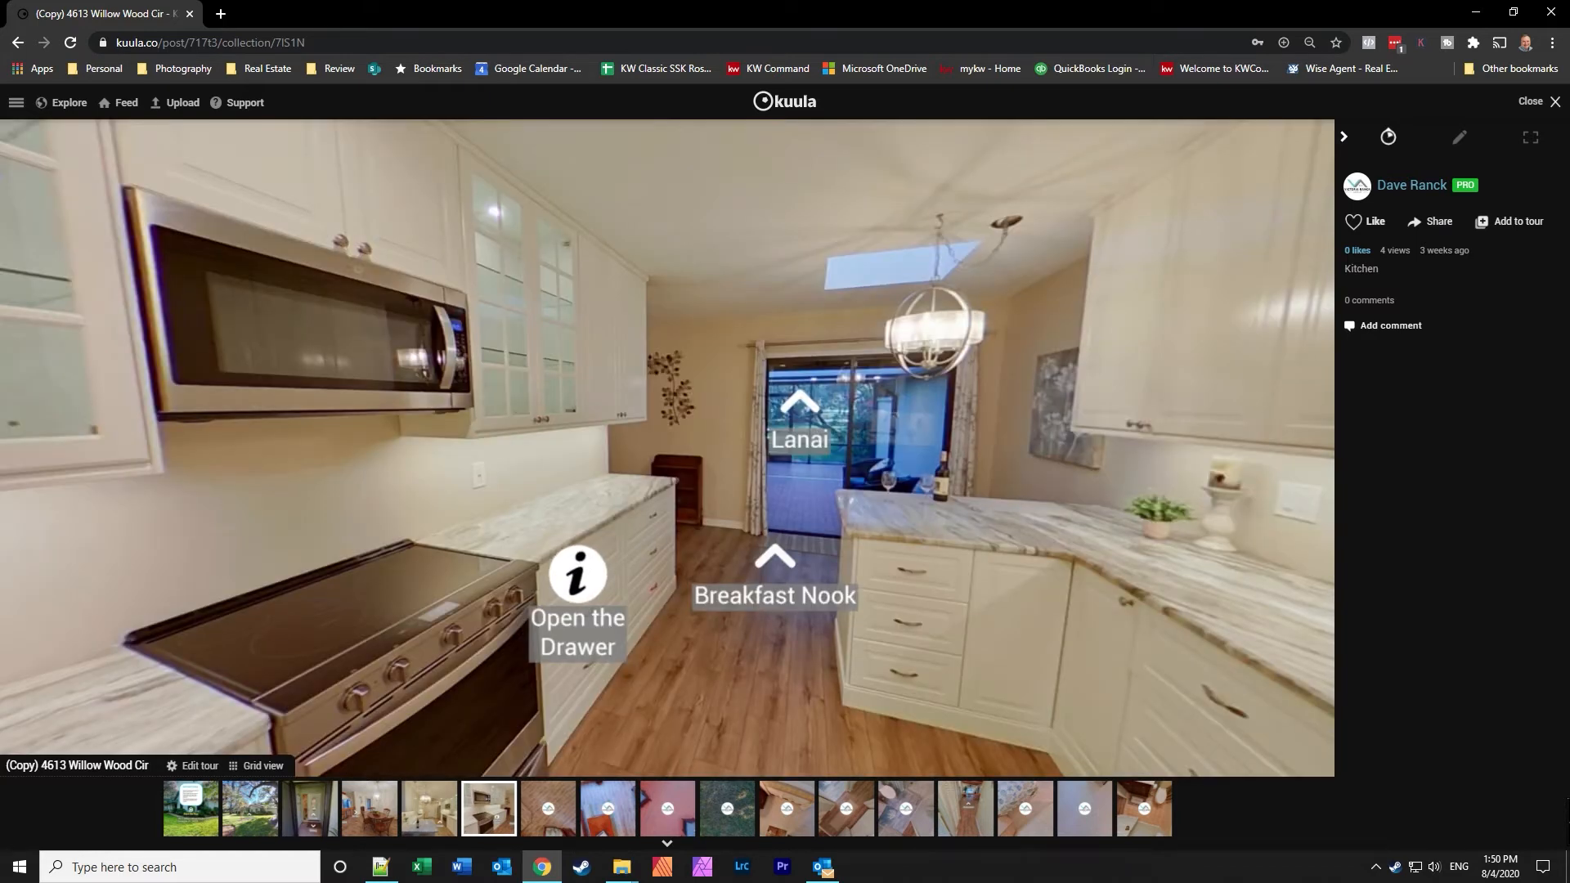
Open the Kitchen photo for editing and examine the click action options of the Open the Drawer hotspot.
{"action": "left_click", "coordinate": [1460, 138]}
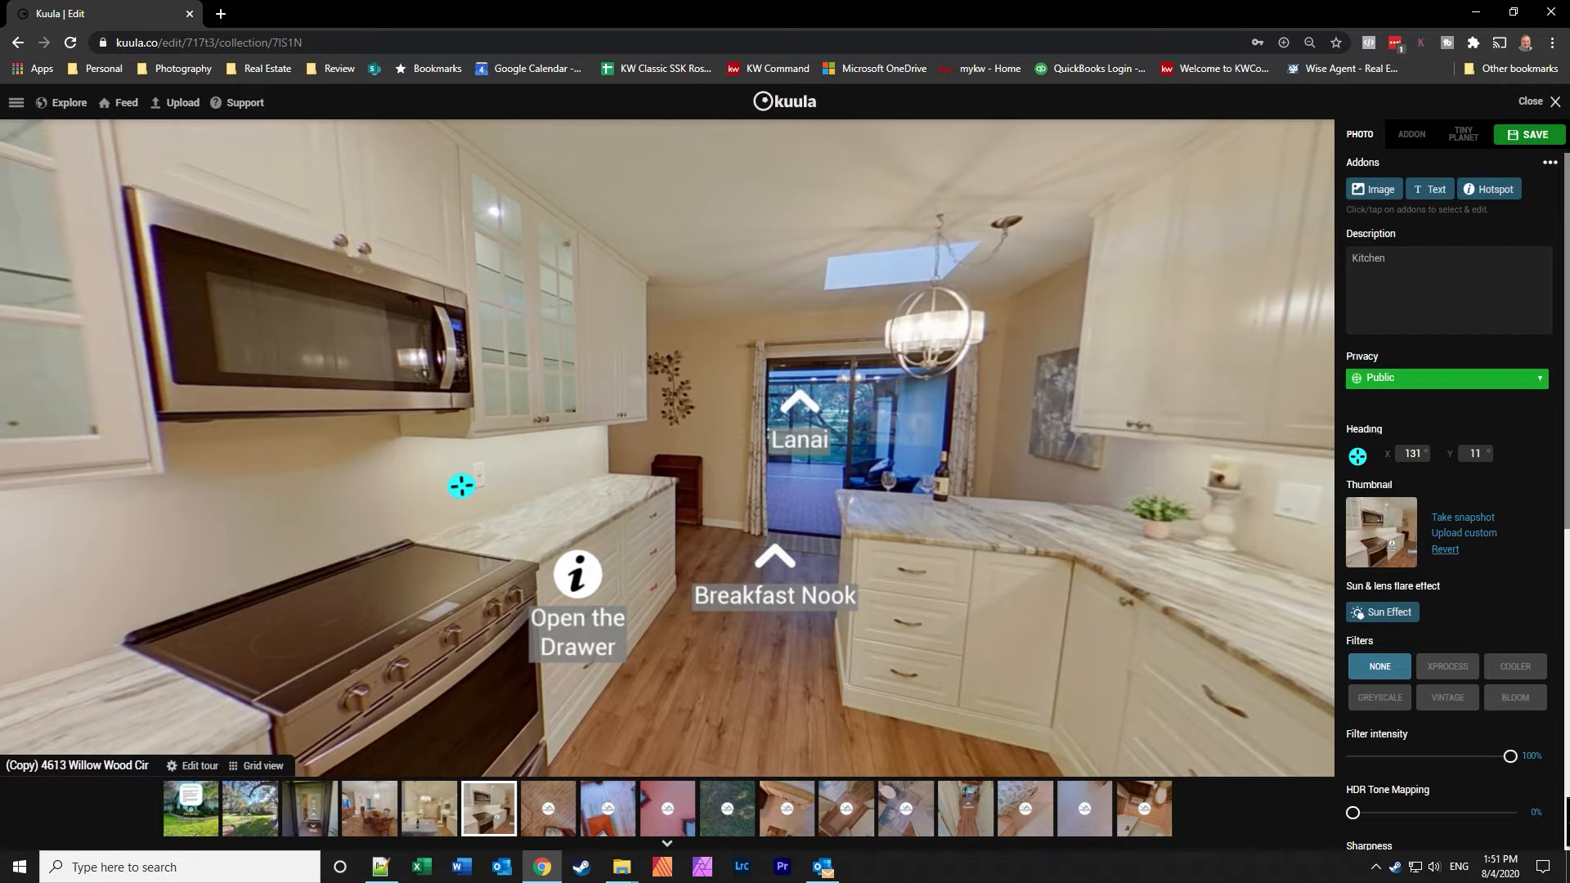
{"action": "scroll", "coordinate": [1448, 490], "scroll_direction": "down", "scroll_amount": 5}
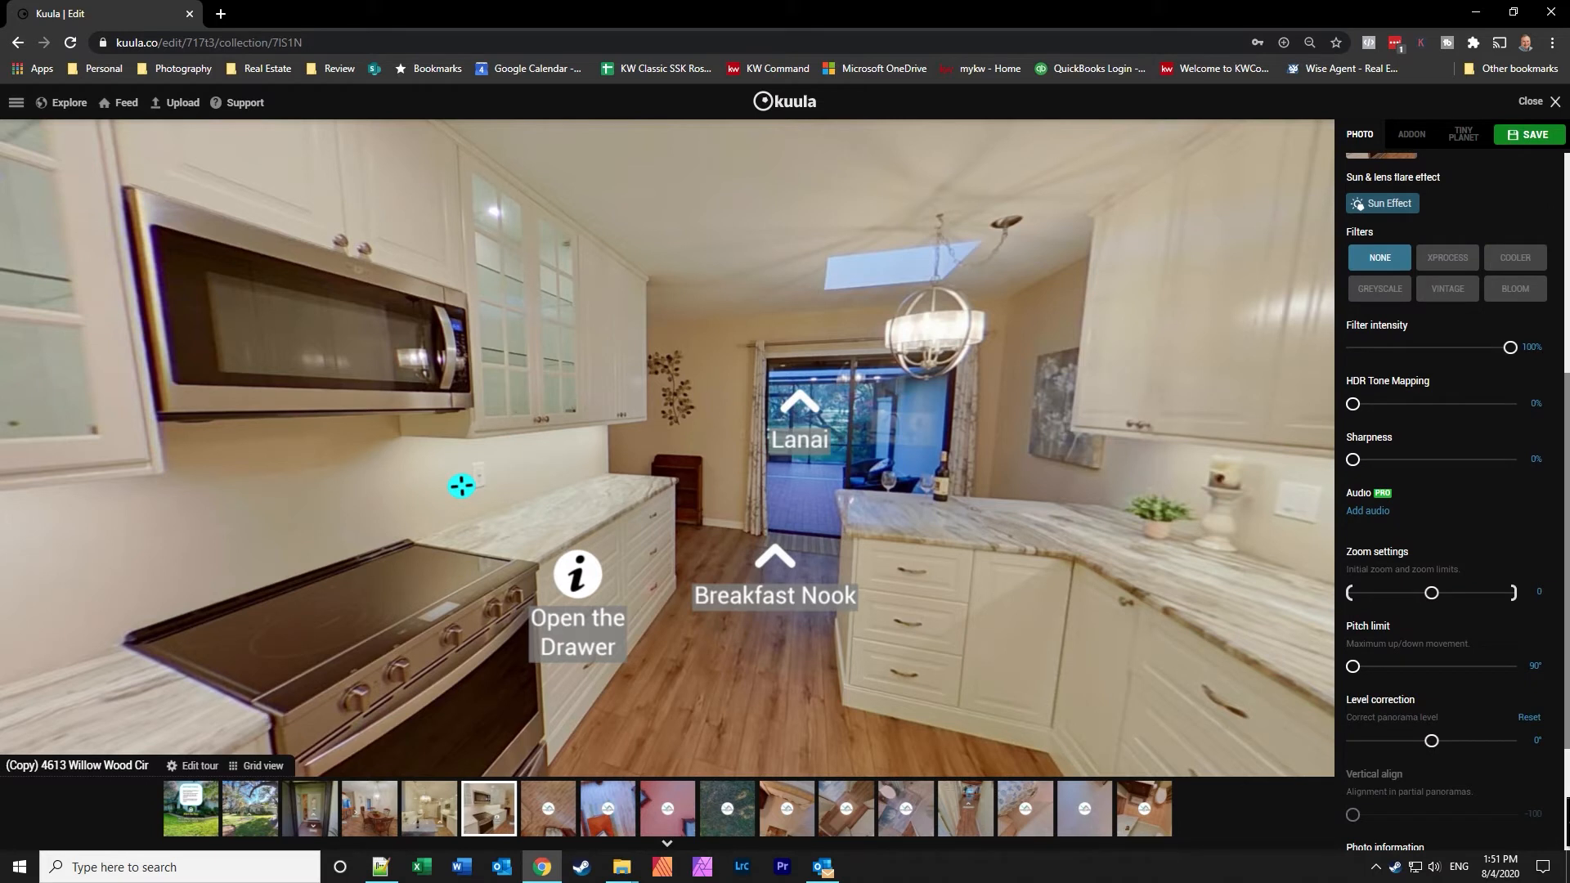
{"action": "scroll", "coordinate": [1447, 490], "scroll_direction": "down", "scroll_amount": 2}
{"action": "scroll", "coordinate": [1359, 509], "scroll_direction": "up", "scroll_amount": 6}
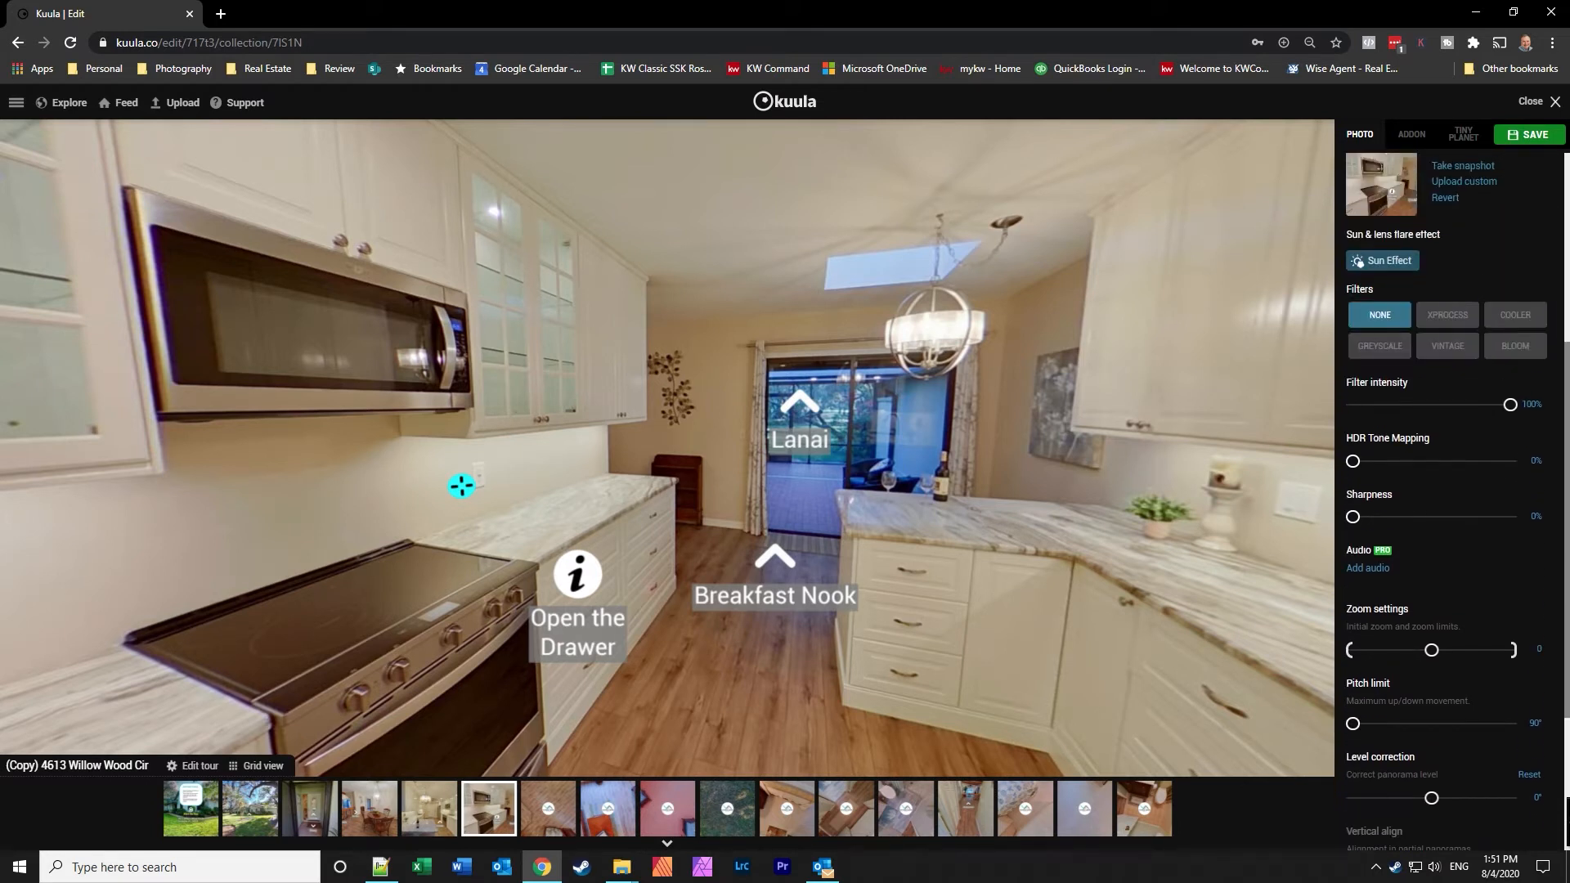
{"action": "left_click", "coordinate": [578, 574]}
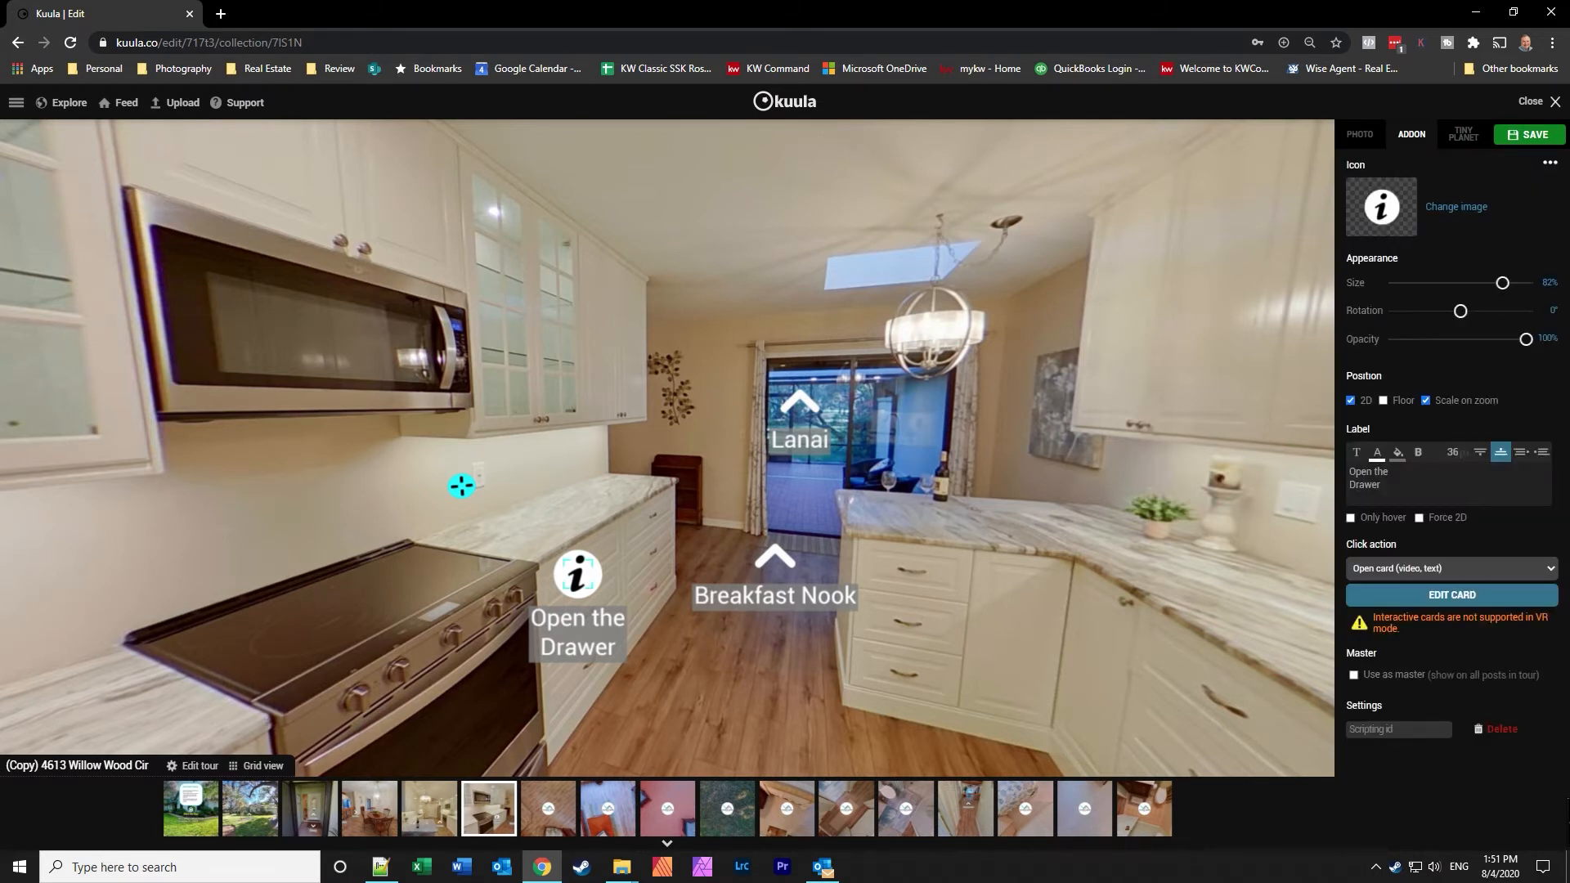
{"action": "left_click", "coordinate": [1451, 568]}
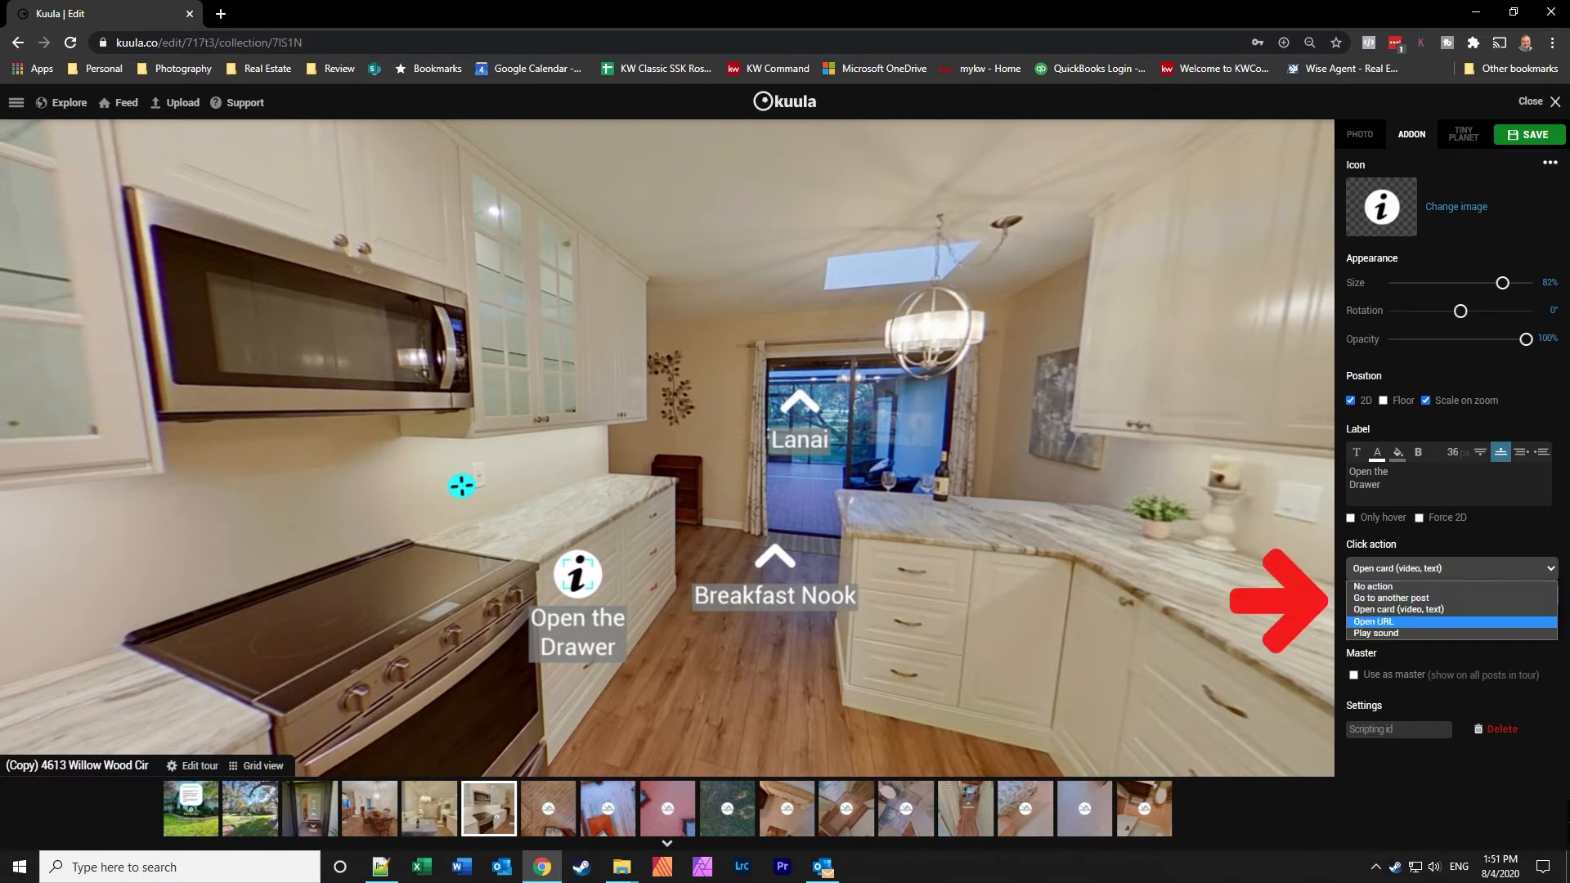
{"action": "key", "text": "Escape"}
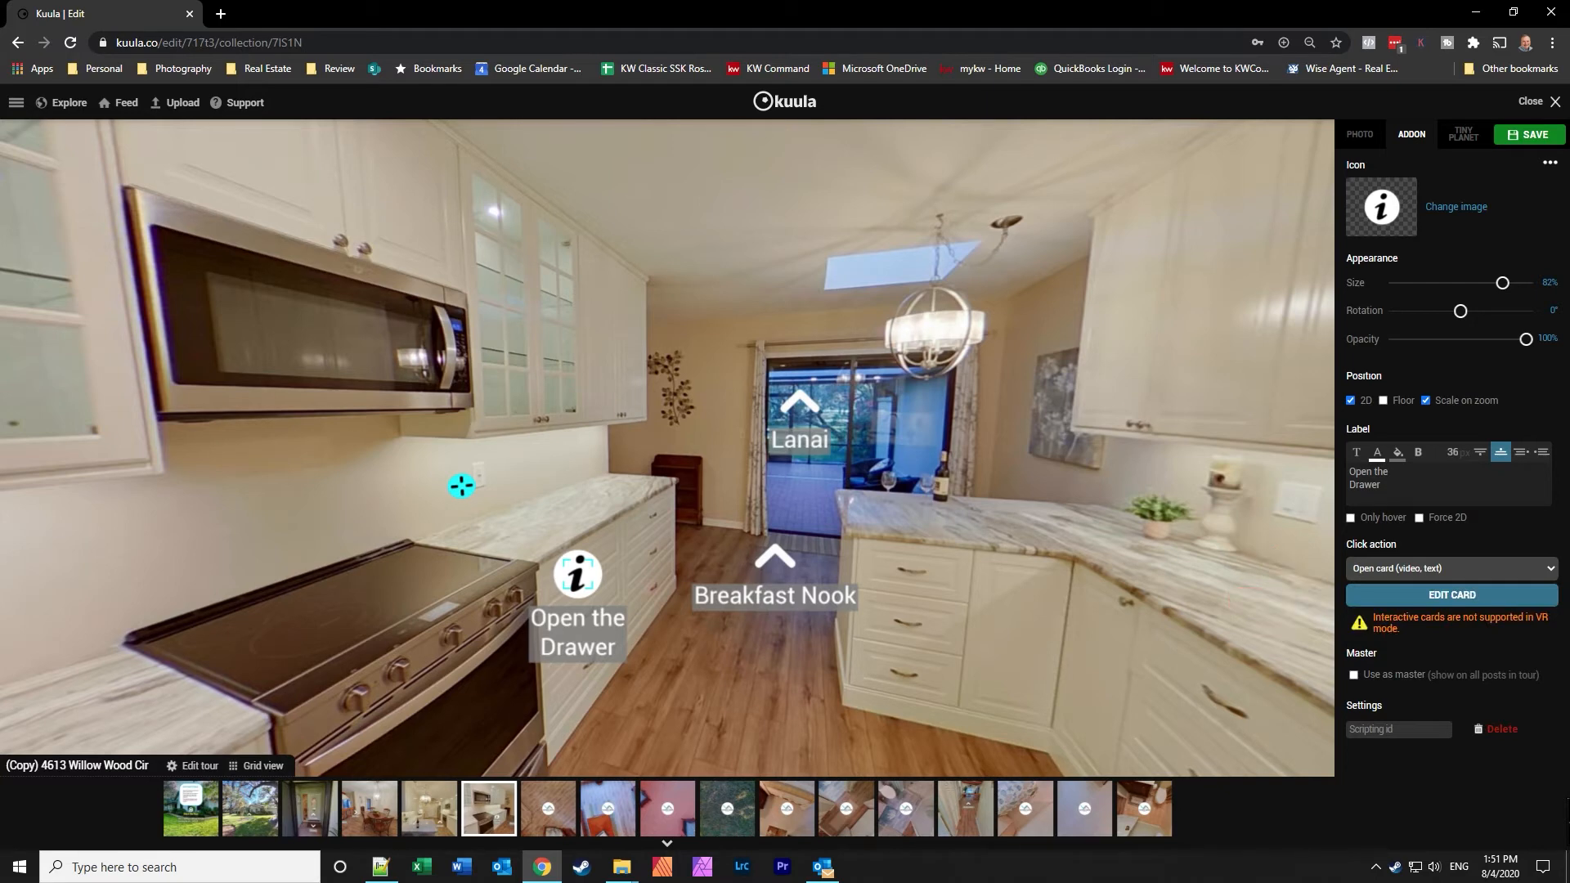
Inspect the media link and text of the Open the Drawer hotspot's card, and leave the photo editor without saving.
{"action": "left_click", "coordinate": [1451, 594]}
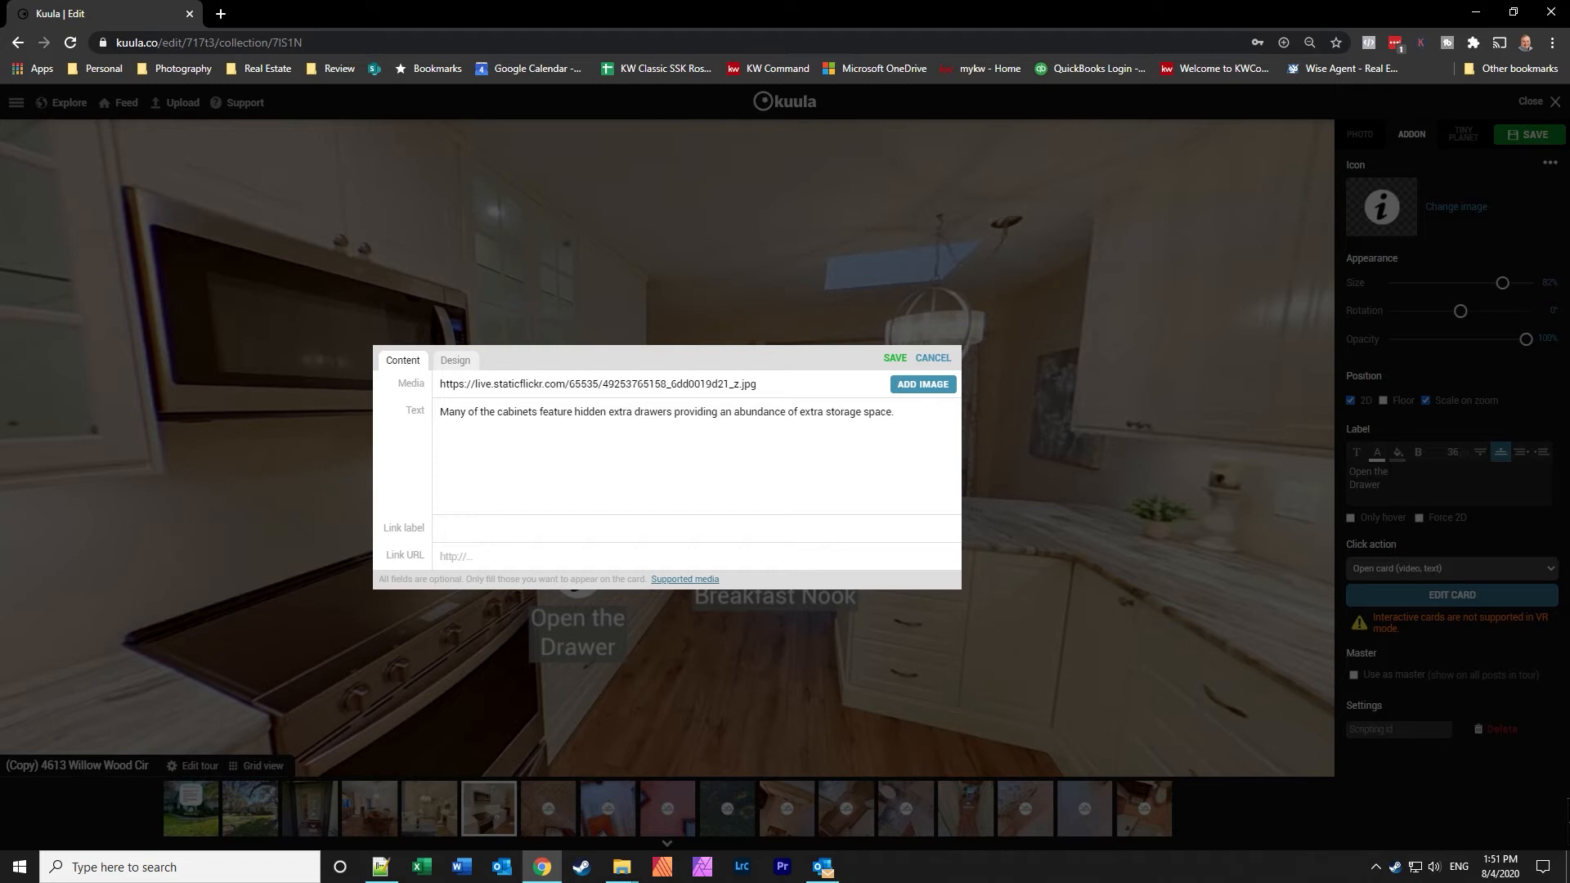
{"action": "left_click_drag", "start_coordinate": [758, 384], "coordinate": [439, 384]}
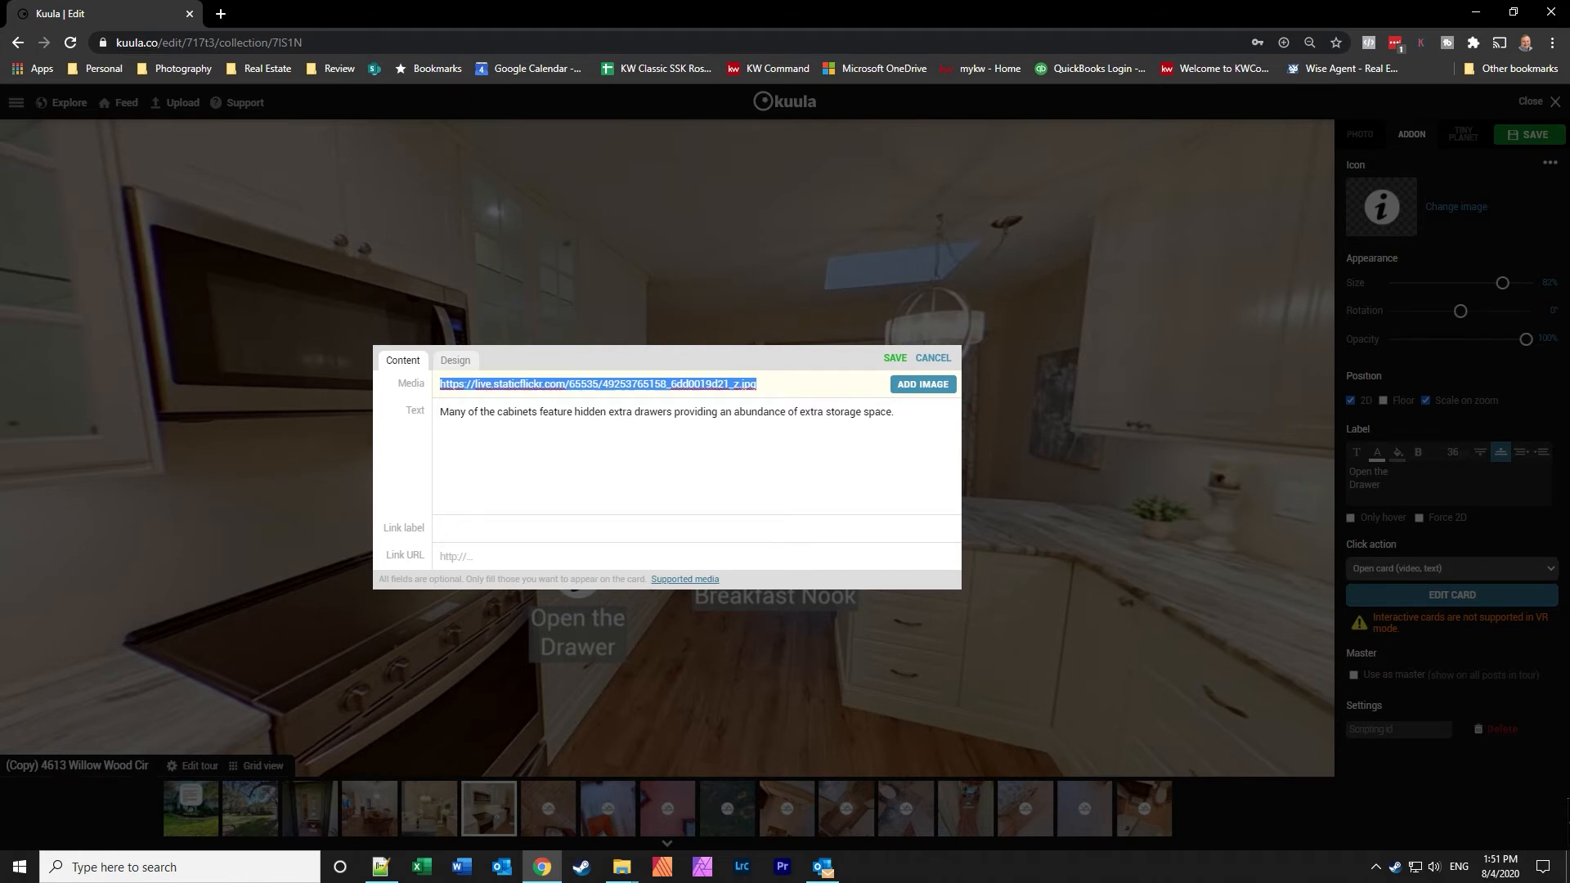
{"action": "left_click", "coordinate": [629, 568]}
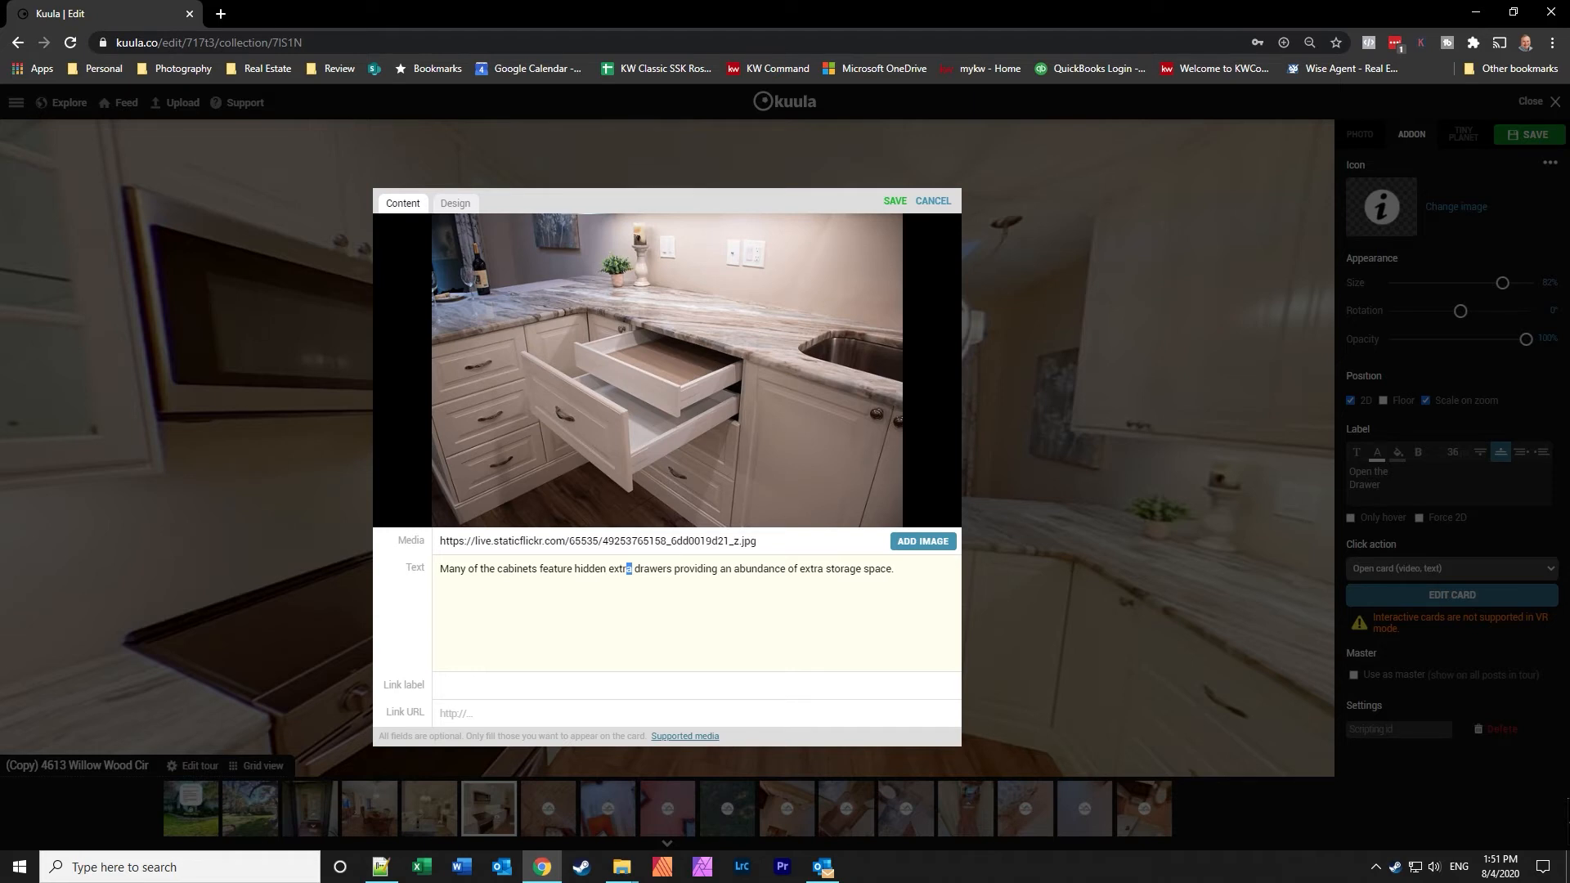
{"action": "key", "text": "Escape"}
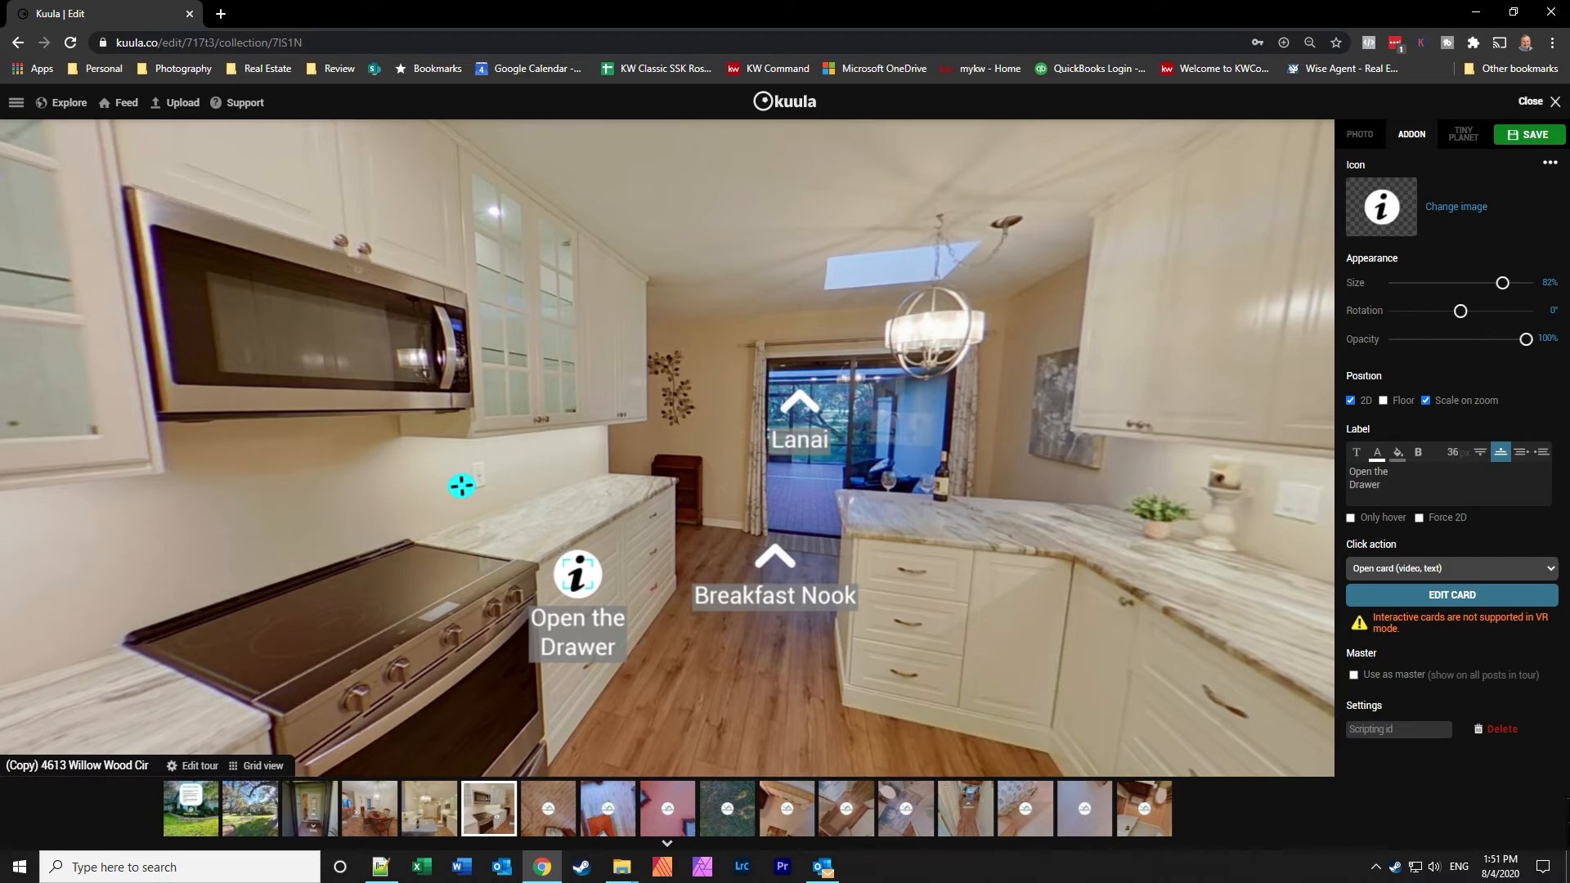
{"action": "left_click", "coordinate": [1537, 101]}
Open the Lanai photo for editing and inspect the Automatic Louvers hotspot's YouTube card, leaving the editor without saving.
{"action": "left_click", "coordinate": [667, 808]}
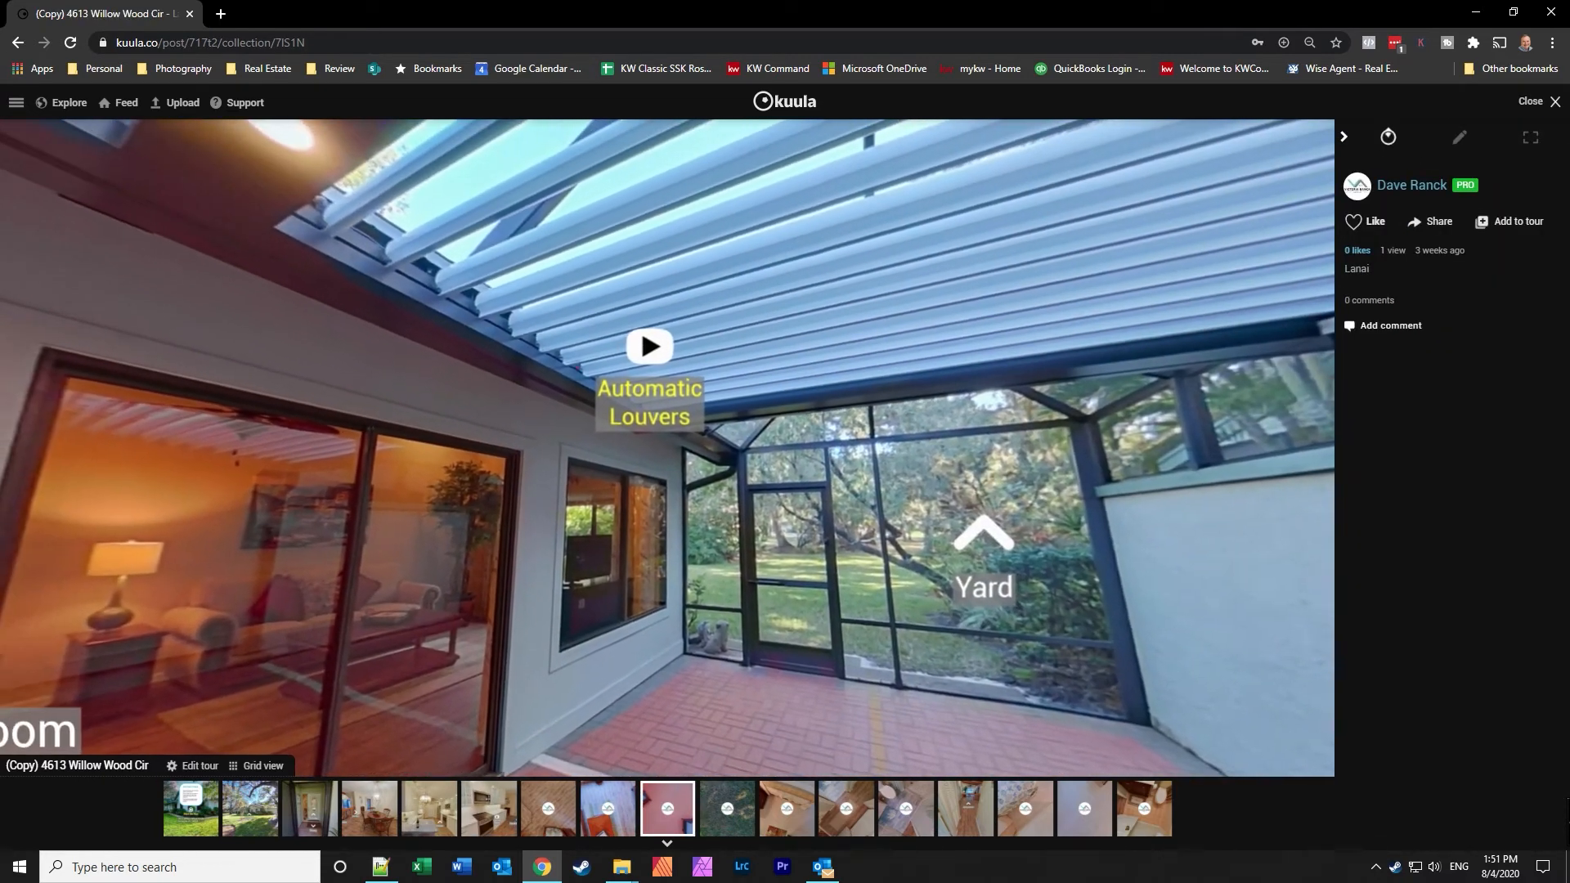
{"action": "left_click", "coordinate": [1458, 137]}
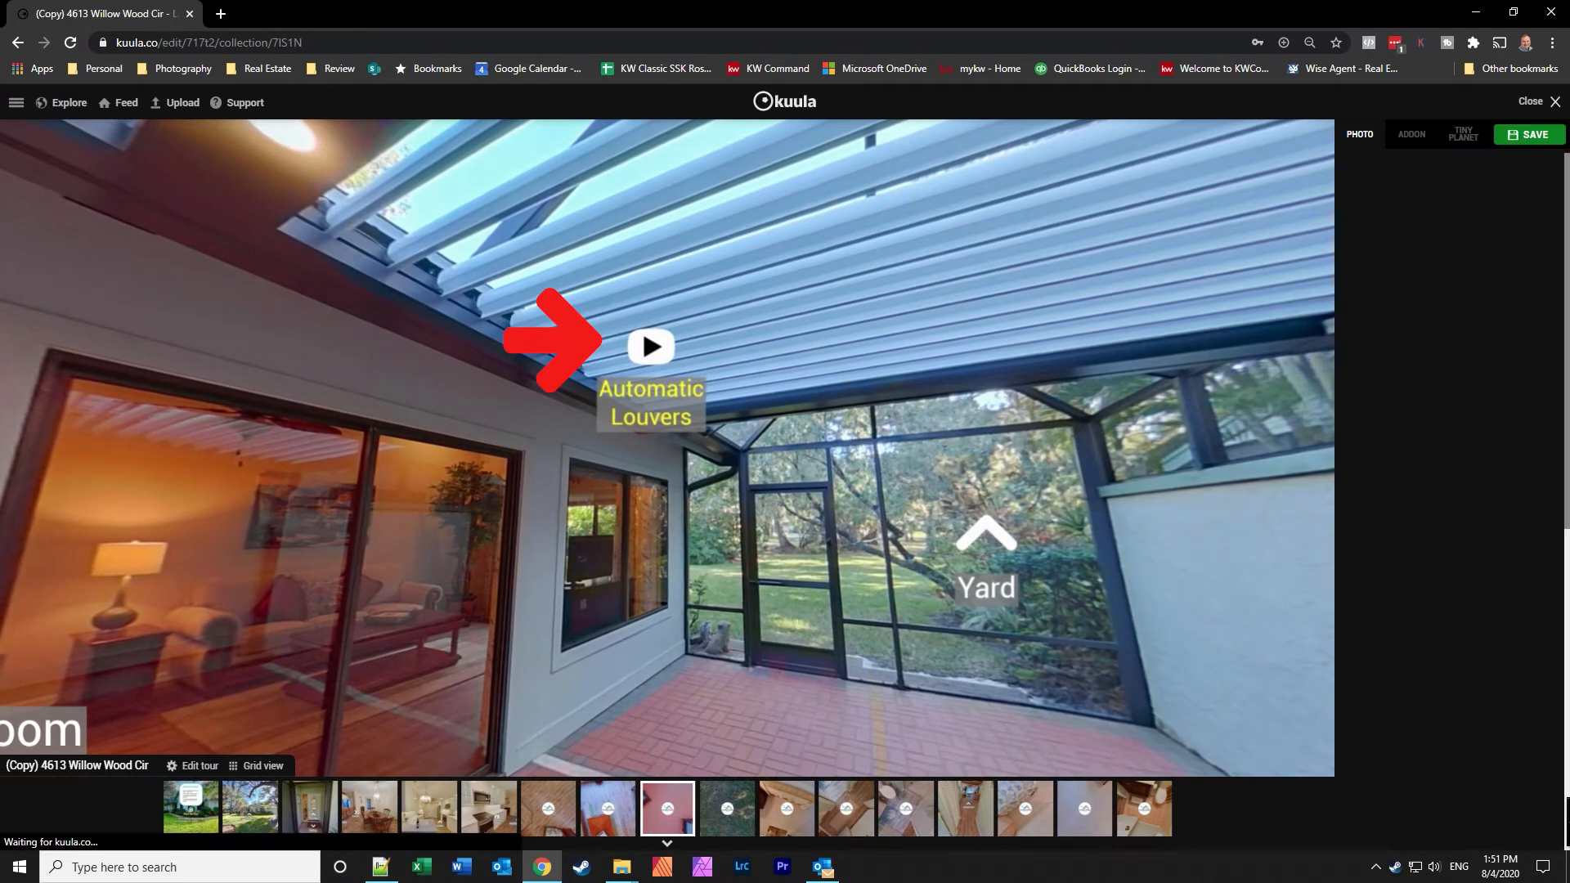
{"action": "left_click", "coordinate": [651, 346]}
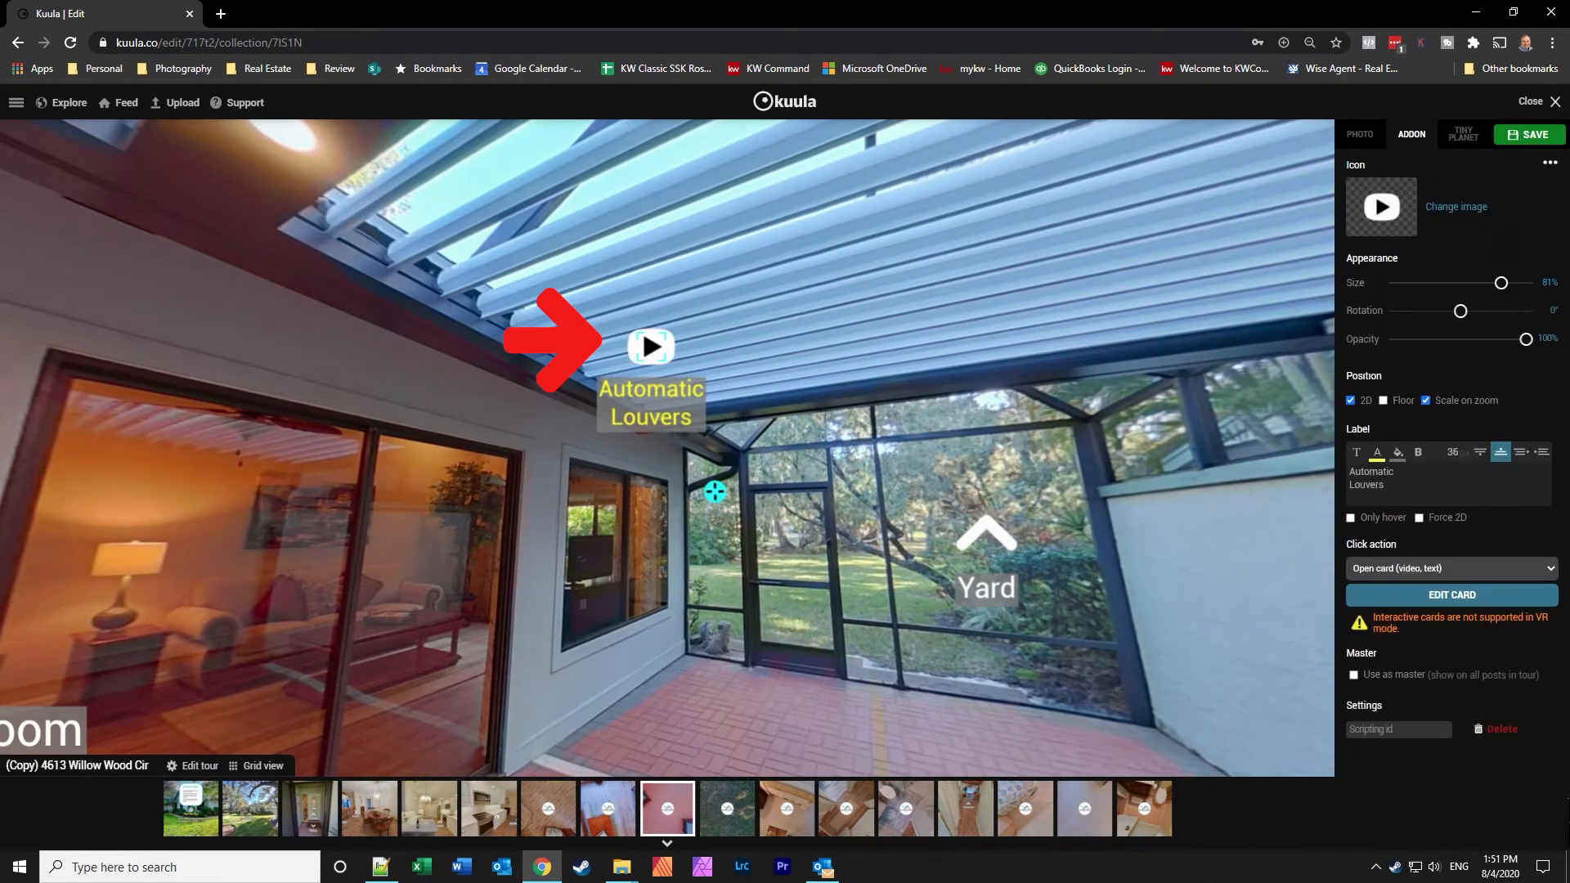
{"action": "left_click", "coordinate": [1452, 595]}
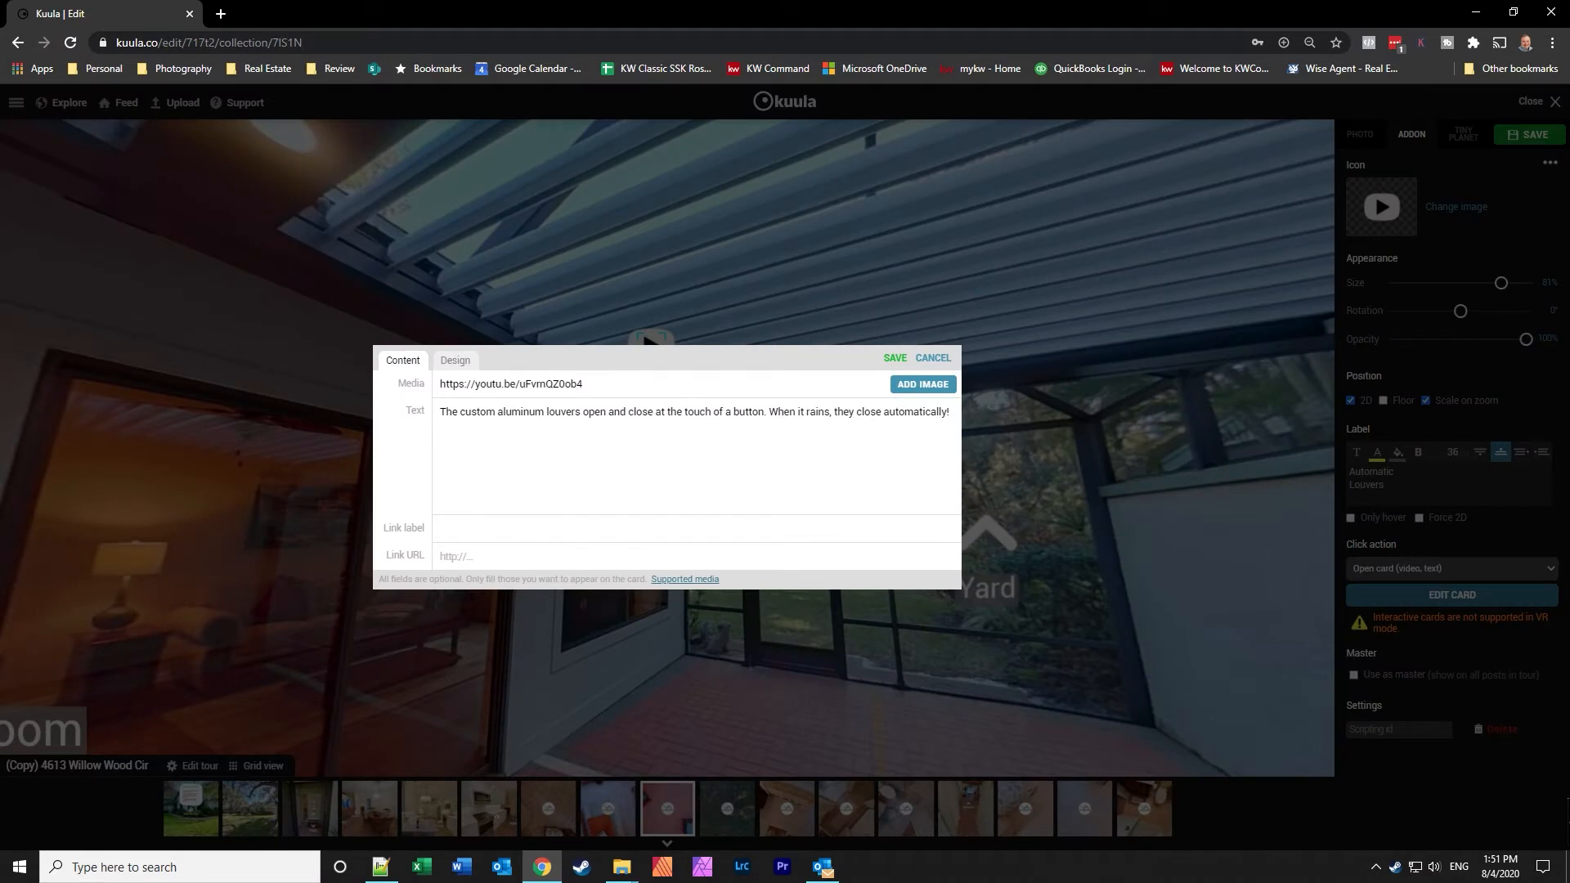
{"action": "left_click_drag", "start_coordinate": [584, 383], "coordinate": [439, 384]}
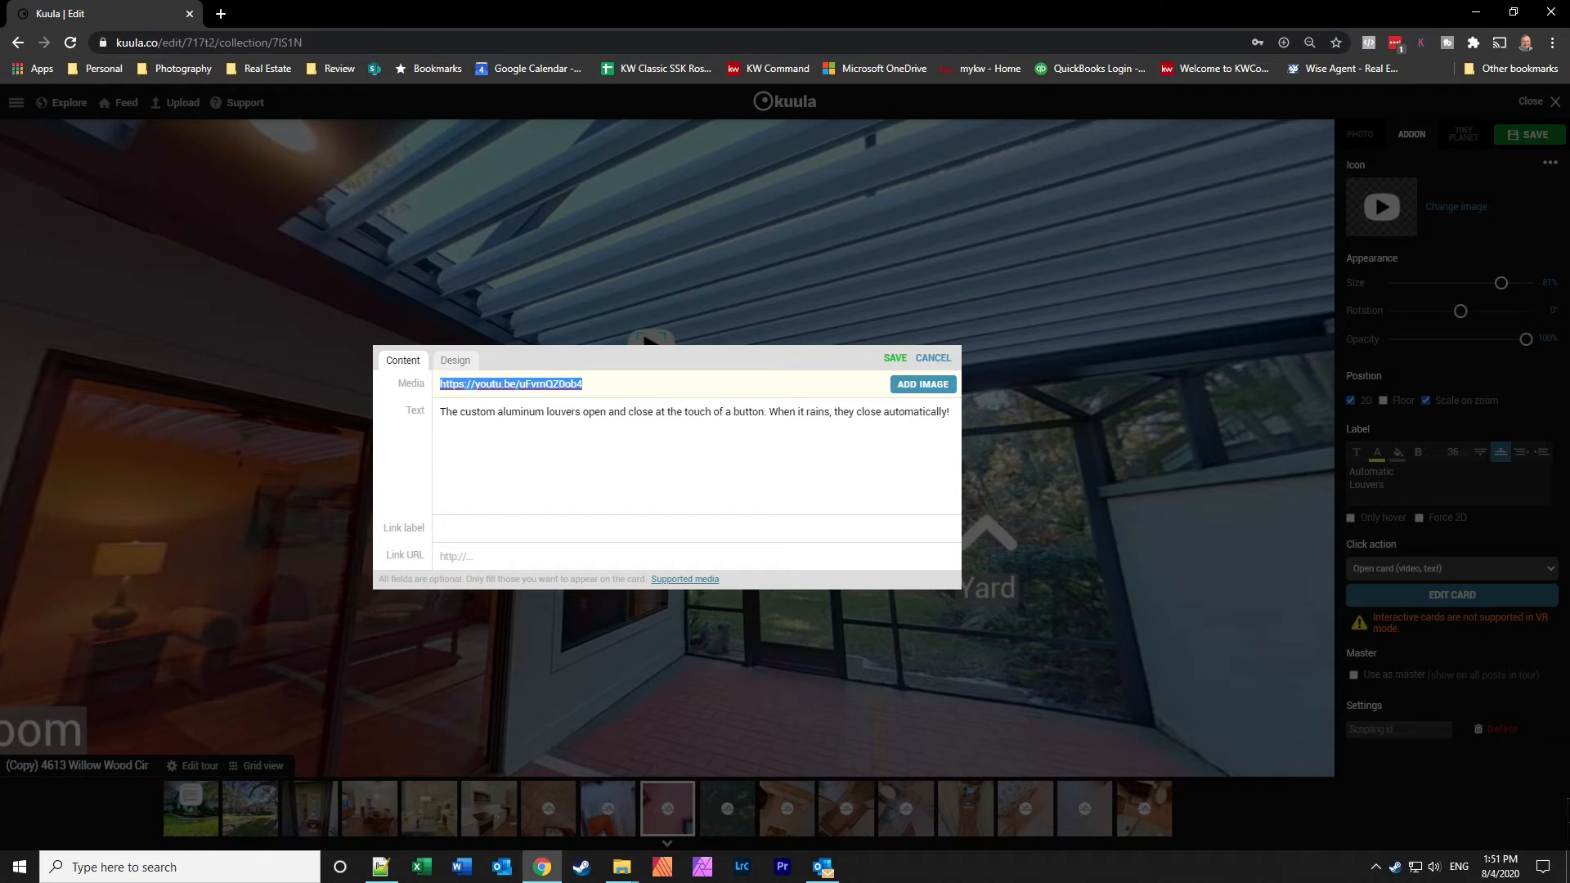
{"action": "type", "text": "https://youtu.be/uFvrnQZ0ob4"}
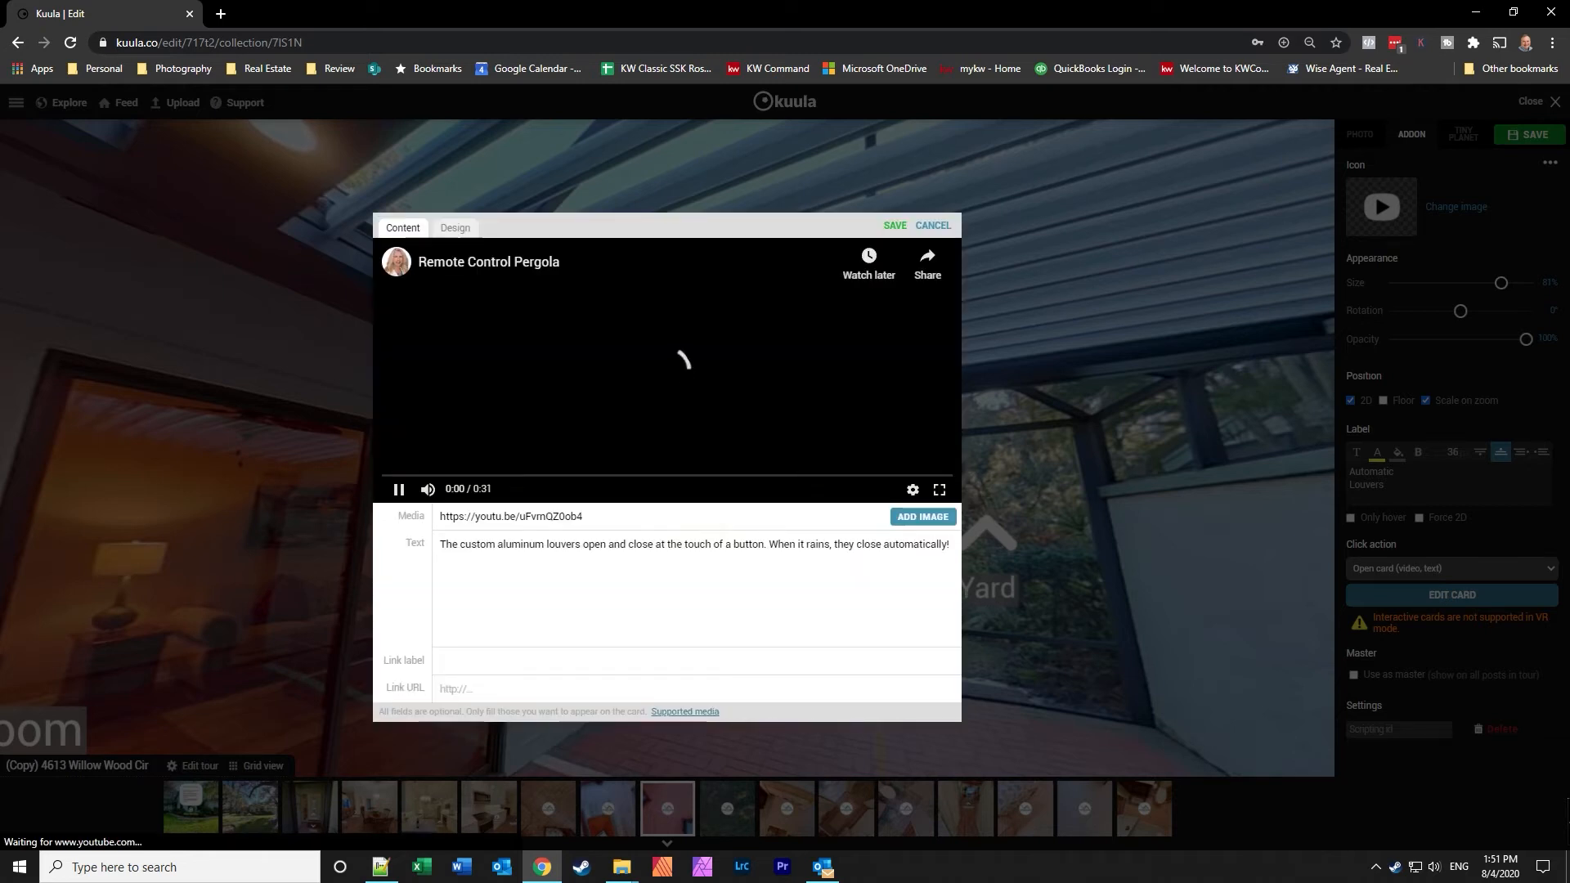
{"action": "key", "text": "Escape"}
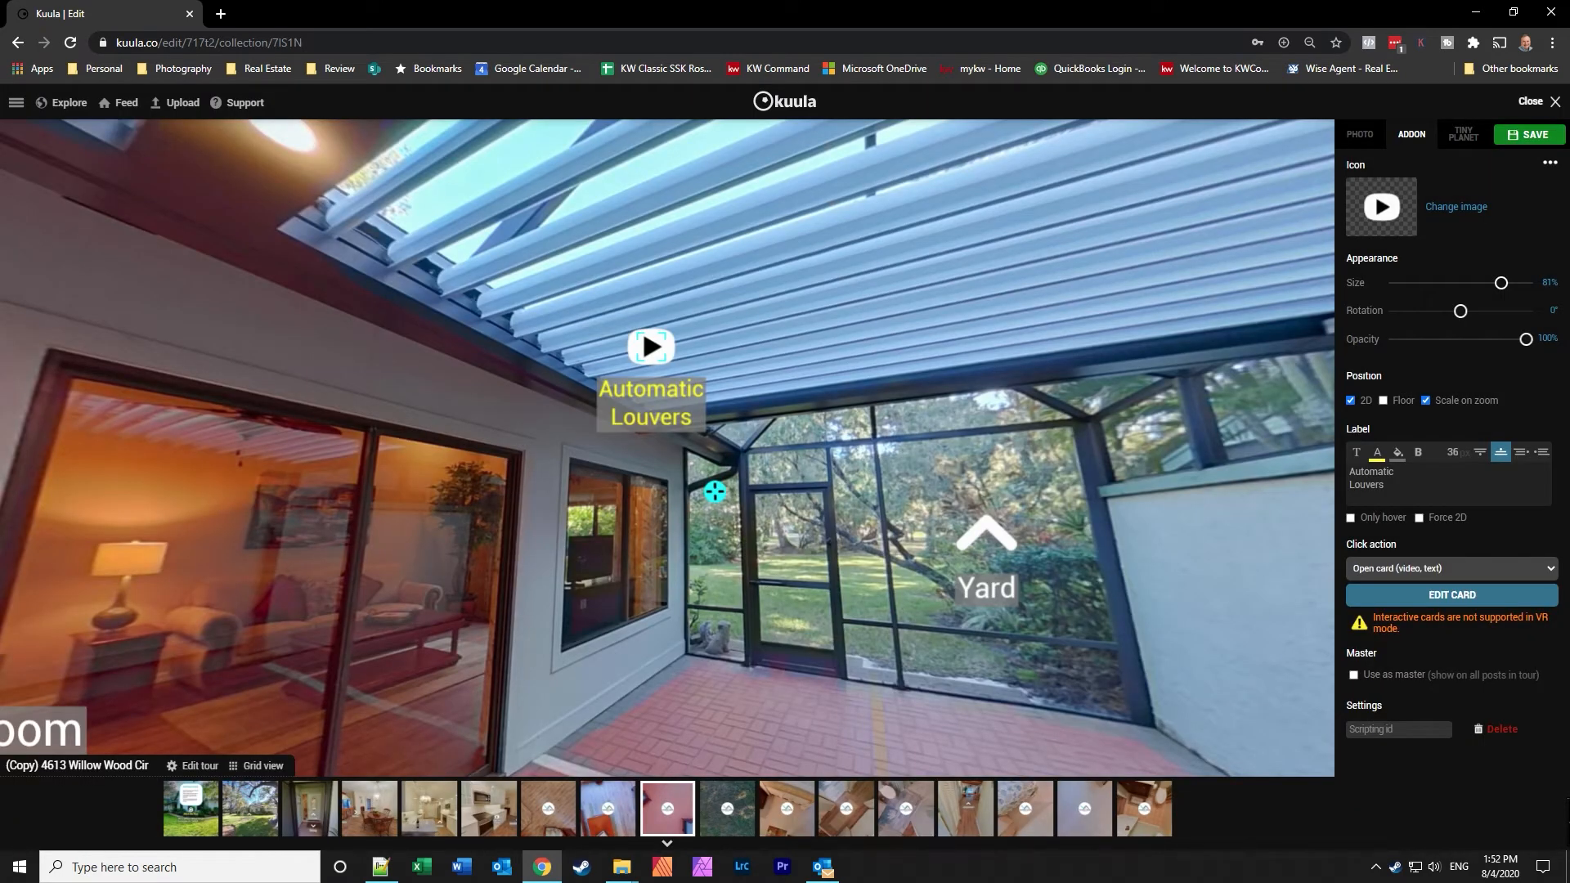
{"action": "left_click", "coordinate": [1538, 101]}
Look up toward the louvered roof in the Lanai scene and test the Automatic Louvers video hotspot.
{"action": "left_click_drag", "start_coordinate": [850, 409], "coordinate": [904, 466]}
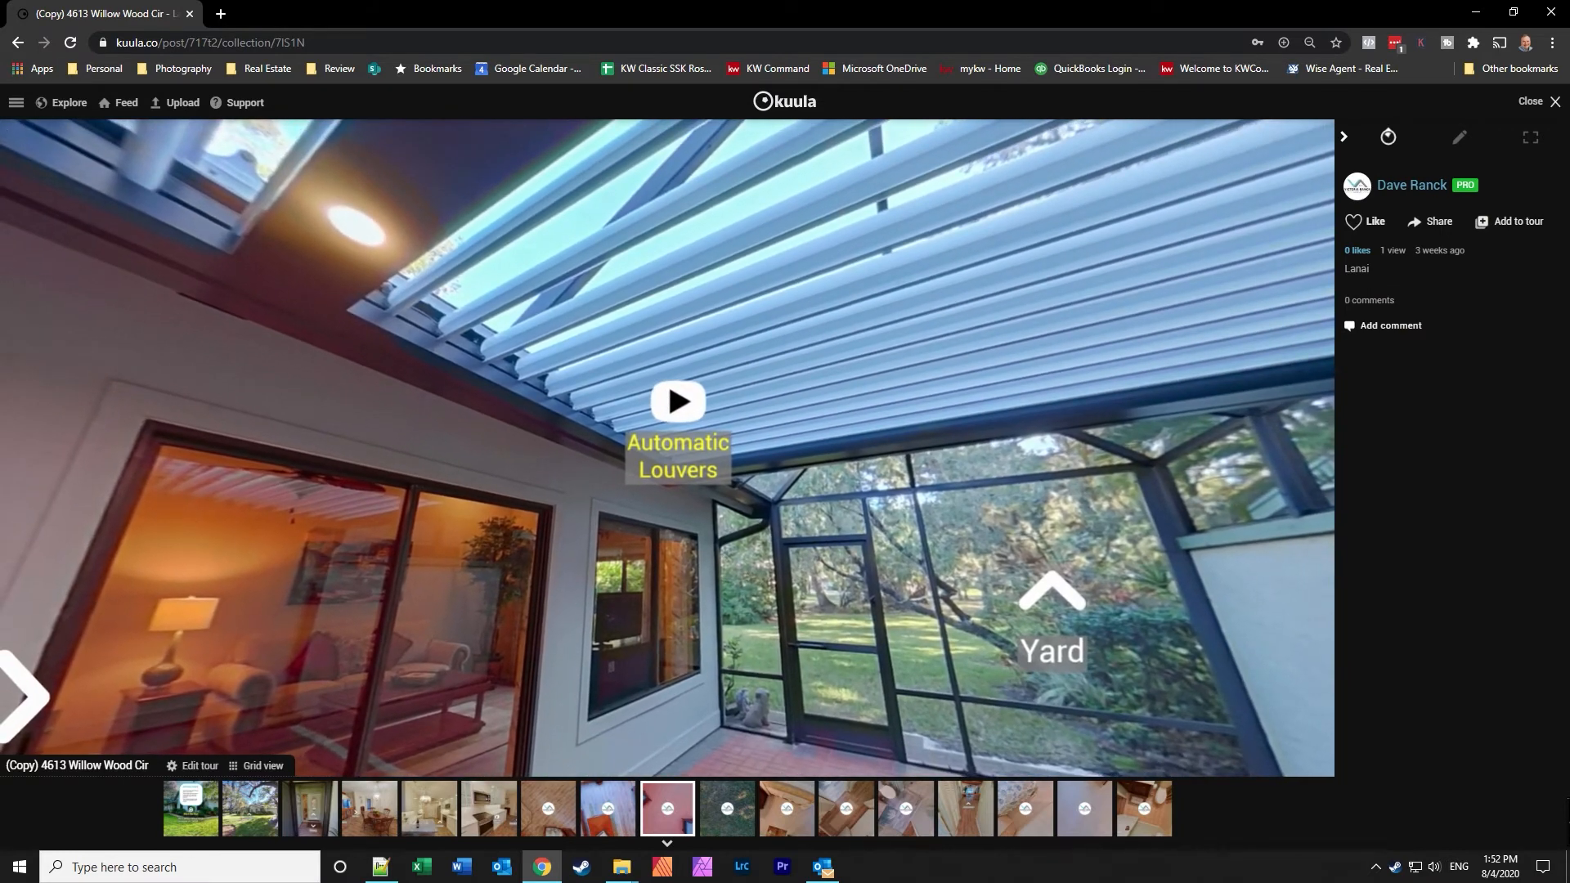
{"action": "left_click", "coordinate": [678, 401]}
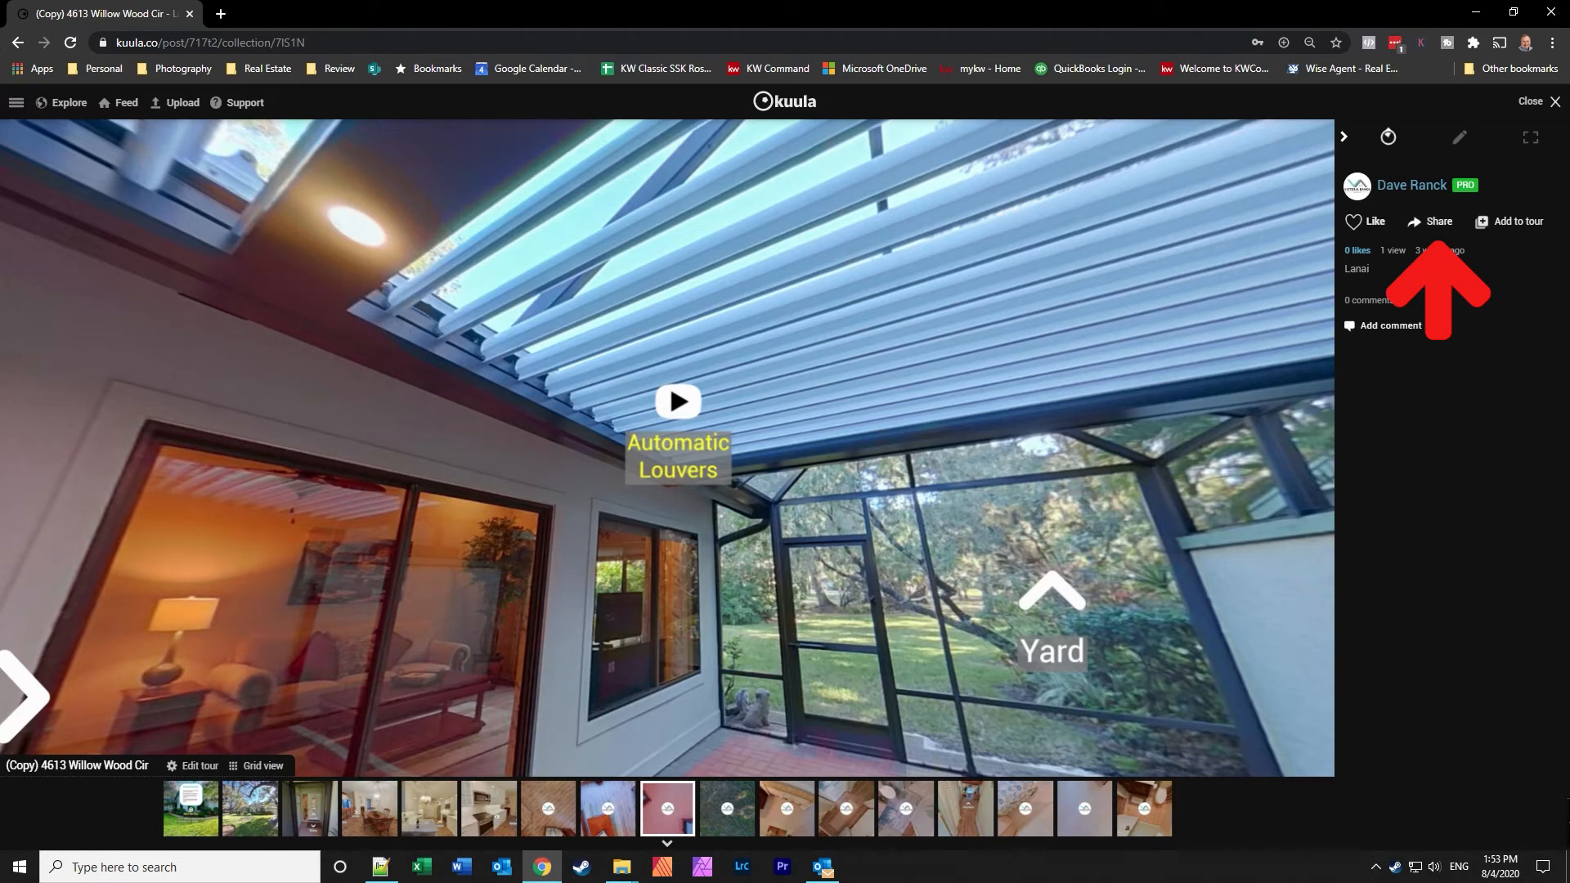
Open the export editor for sharing the tour and set the branding logo to Your logo.
{"action": "left_click", "coordinate": [1431, 222]}
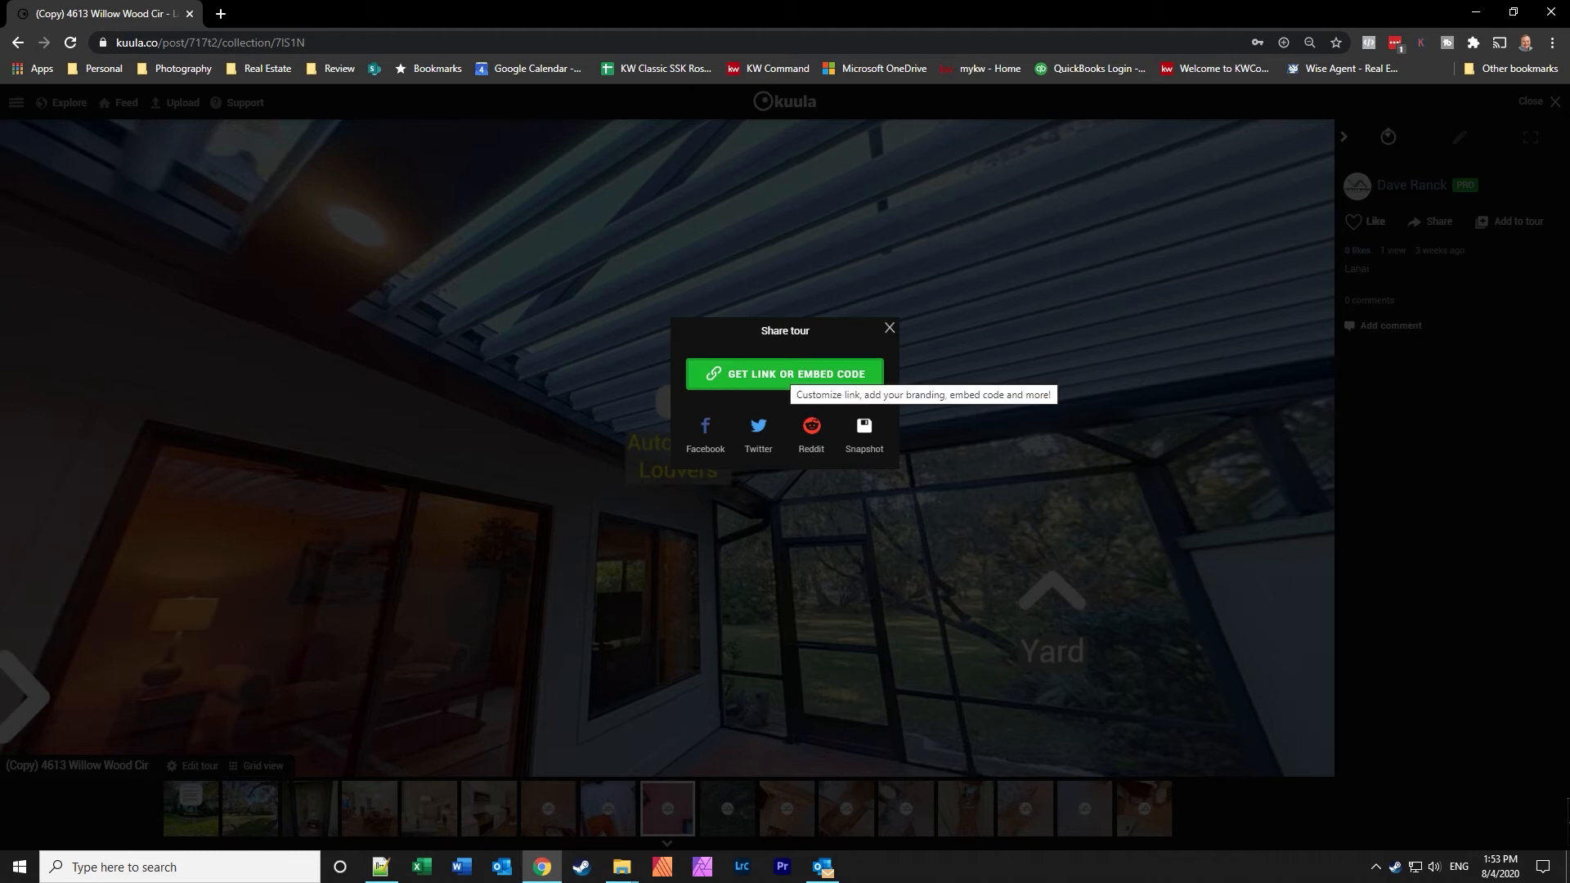
{"action": "left_click", "coordinate": [789, 375]}
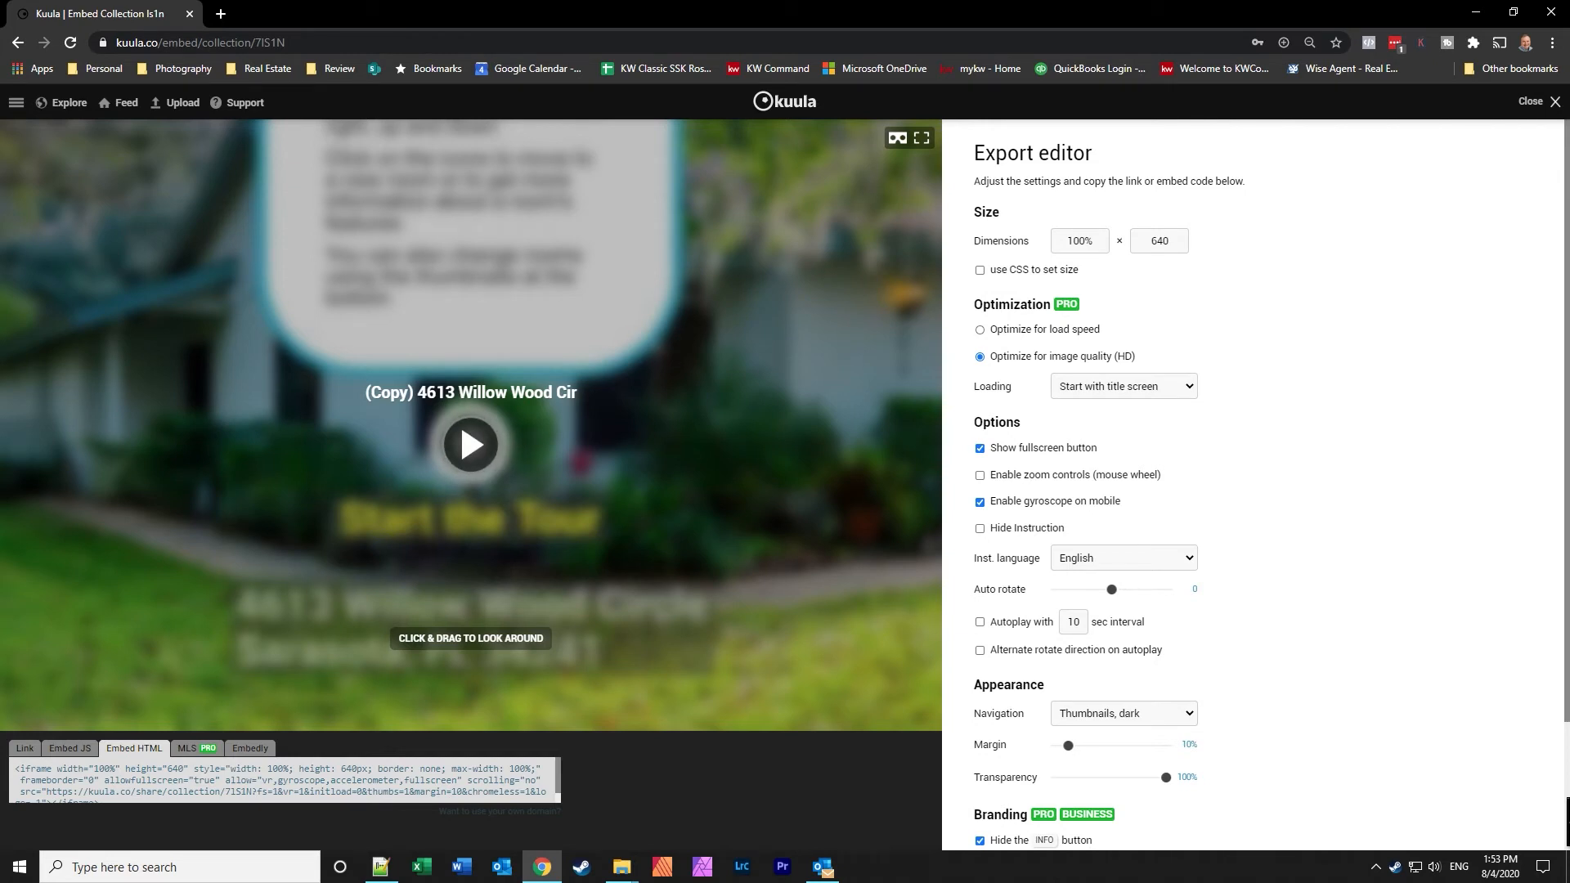
{"action": "scroll", "coordinate": [1255, 484], "scroll_direction": "down", "scroll_amount": 1}
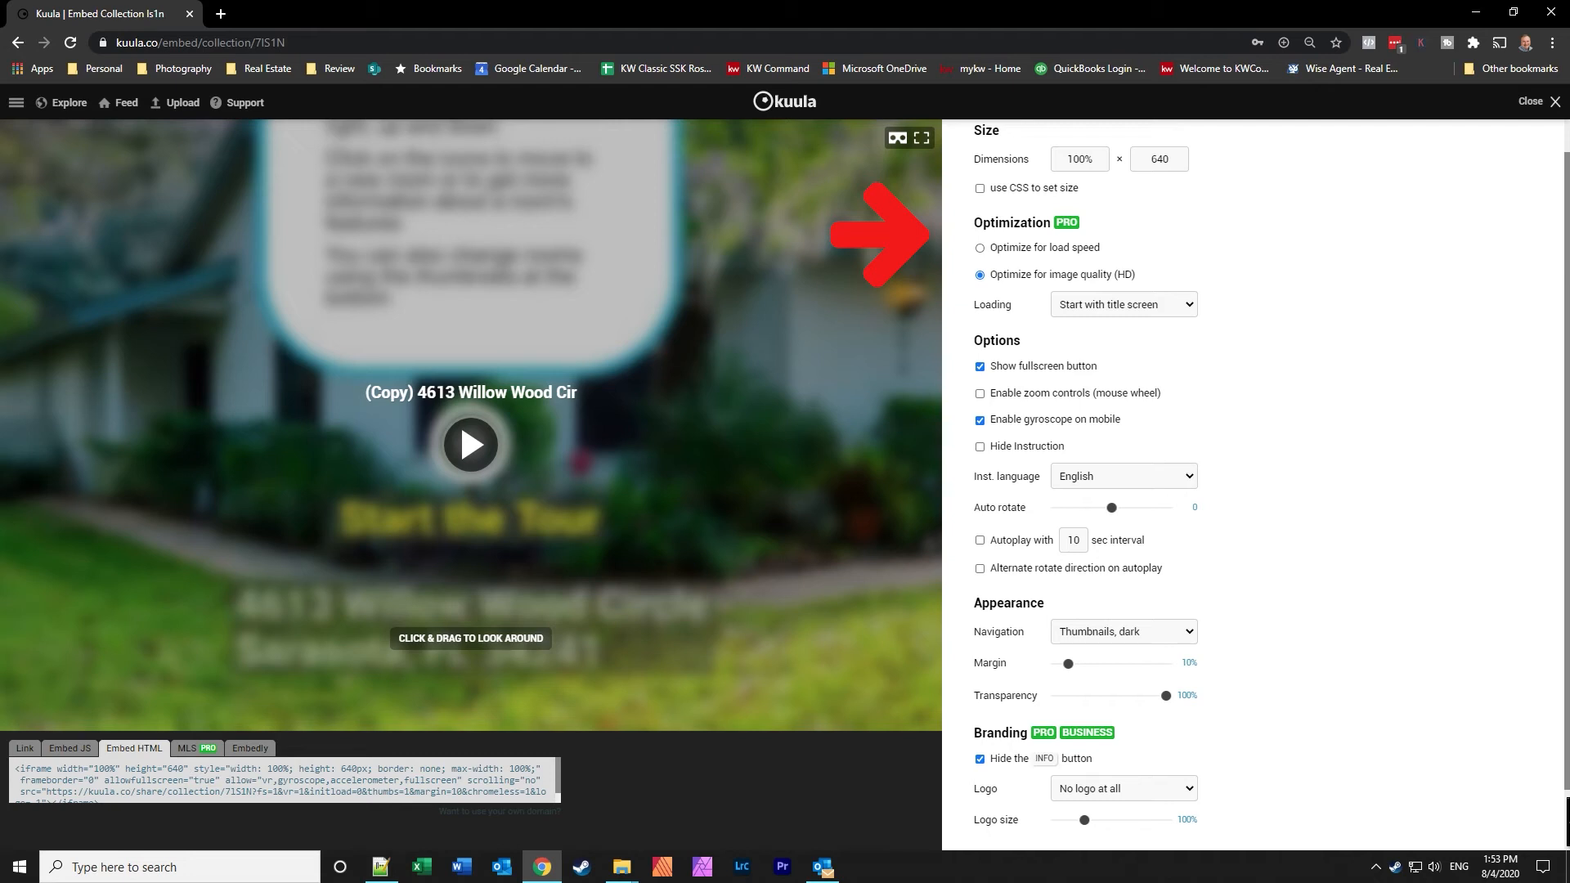
{"action": "scroll", "coordinate": [929, 235], "scroll_direction": "down", "scroll_amount": 1}
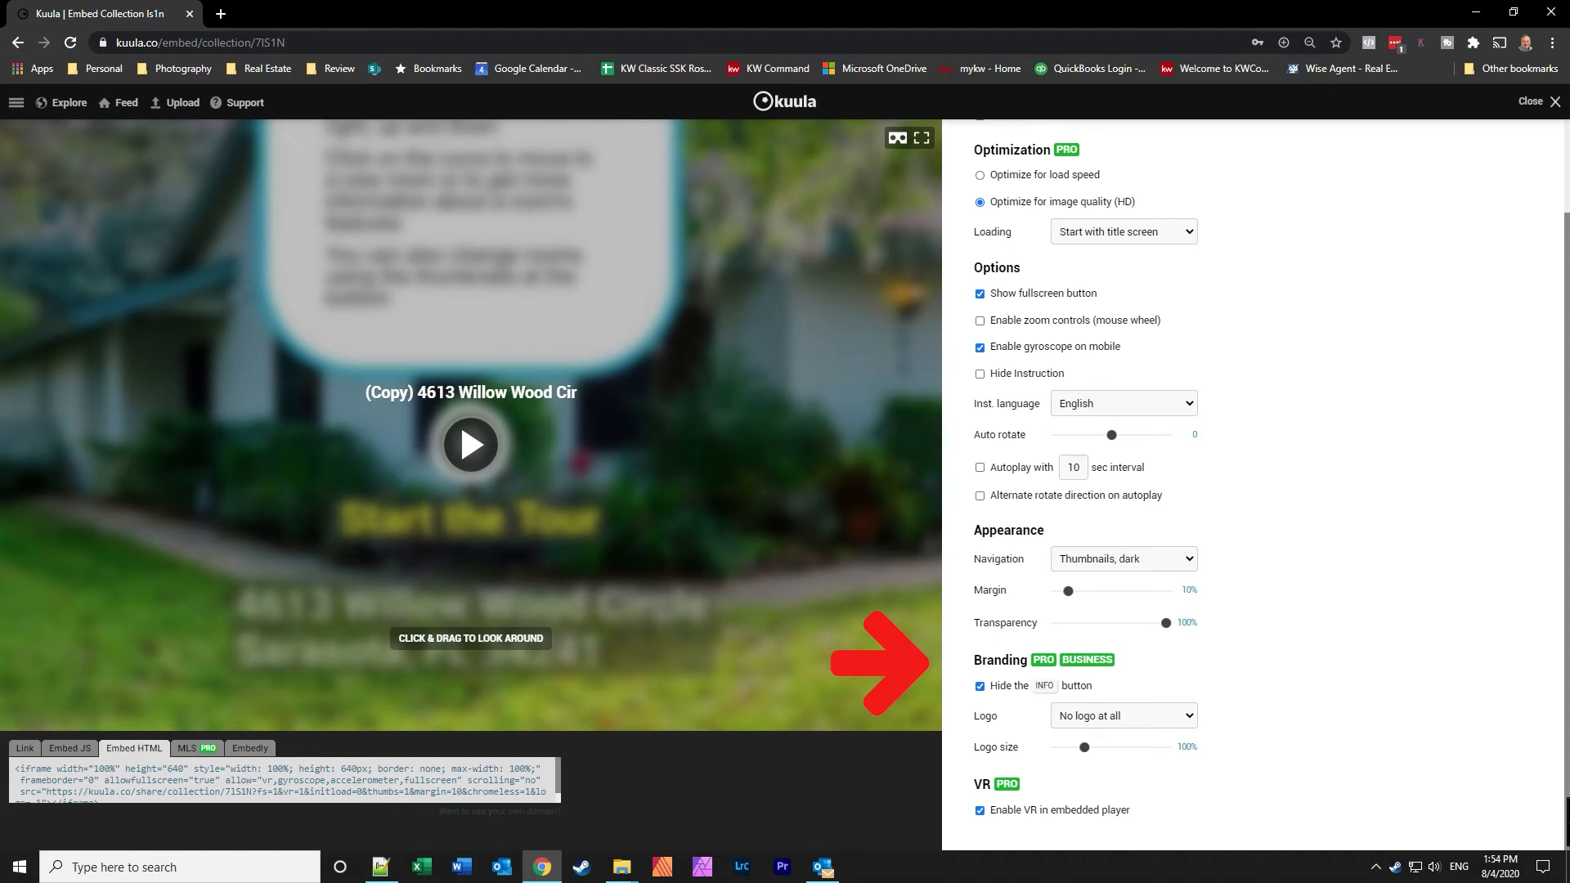
{"action": "left_click", "coordinate": [1124, 716]}
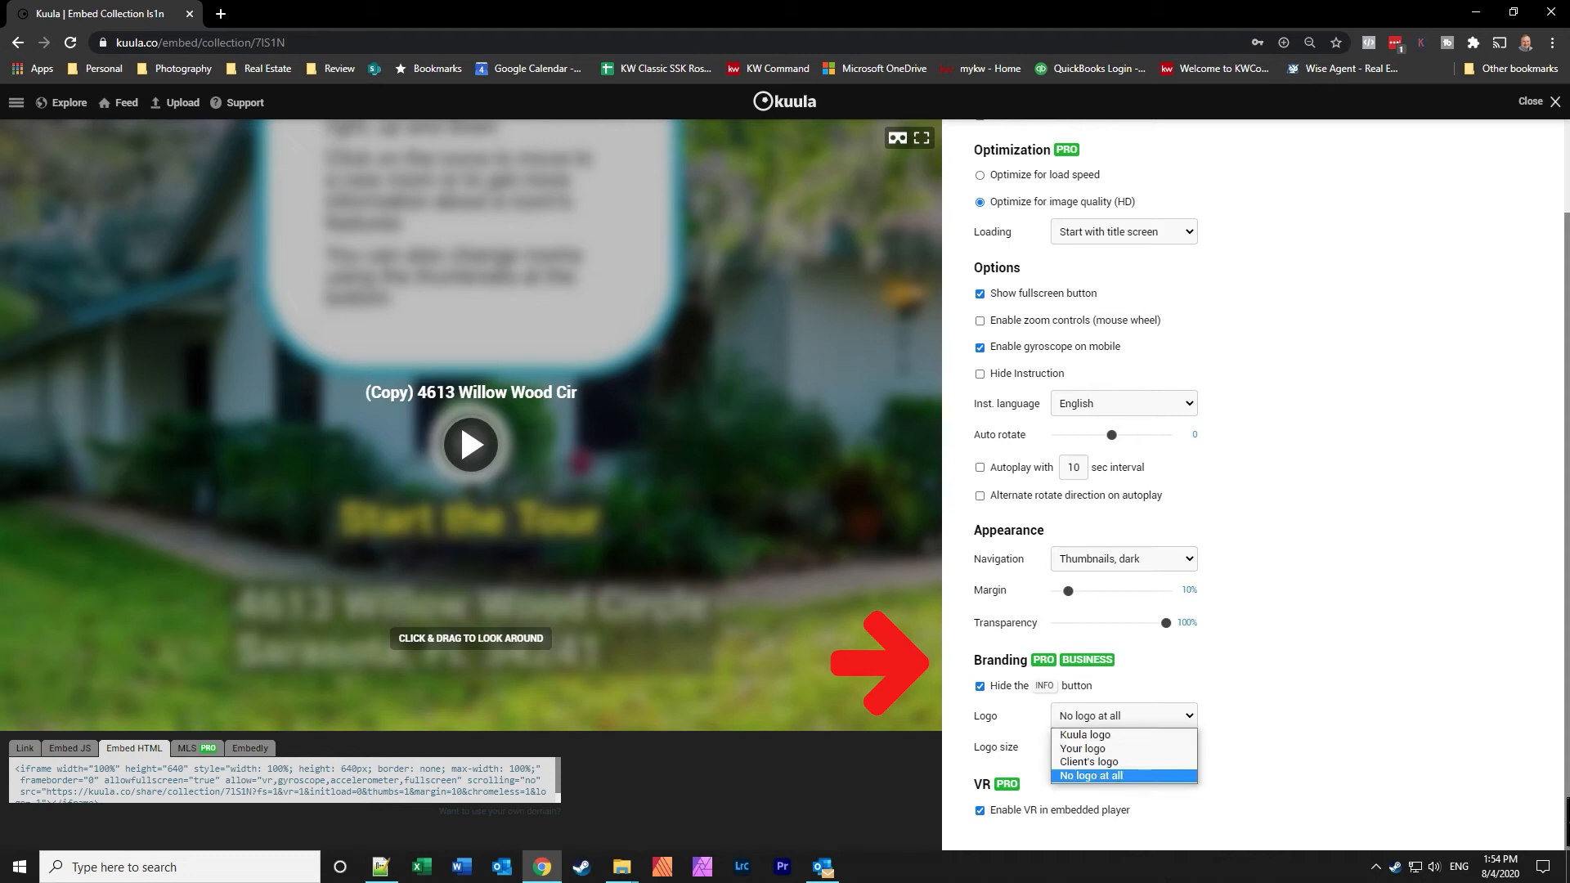
{"action": "left_click", "coordinate": [1083, 748]}
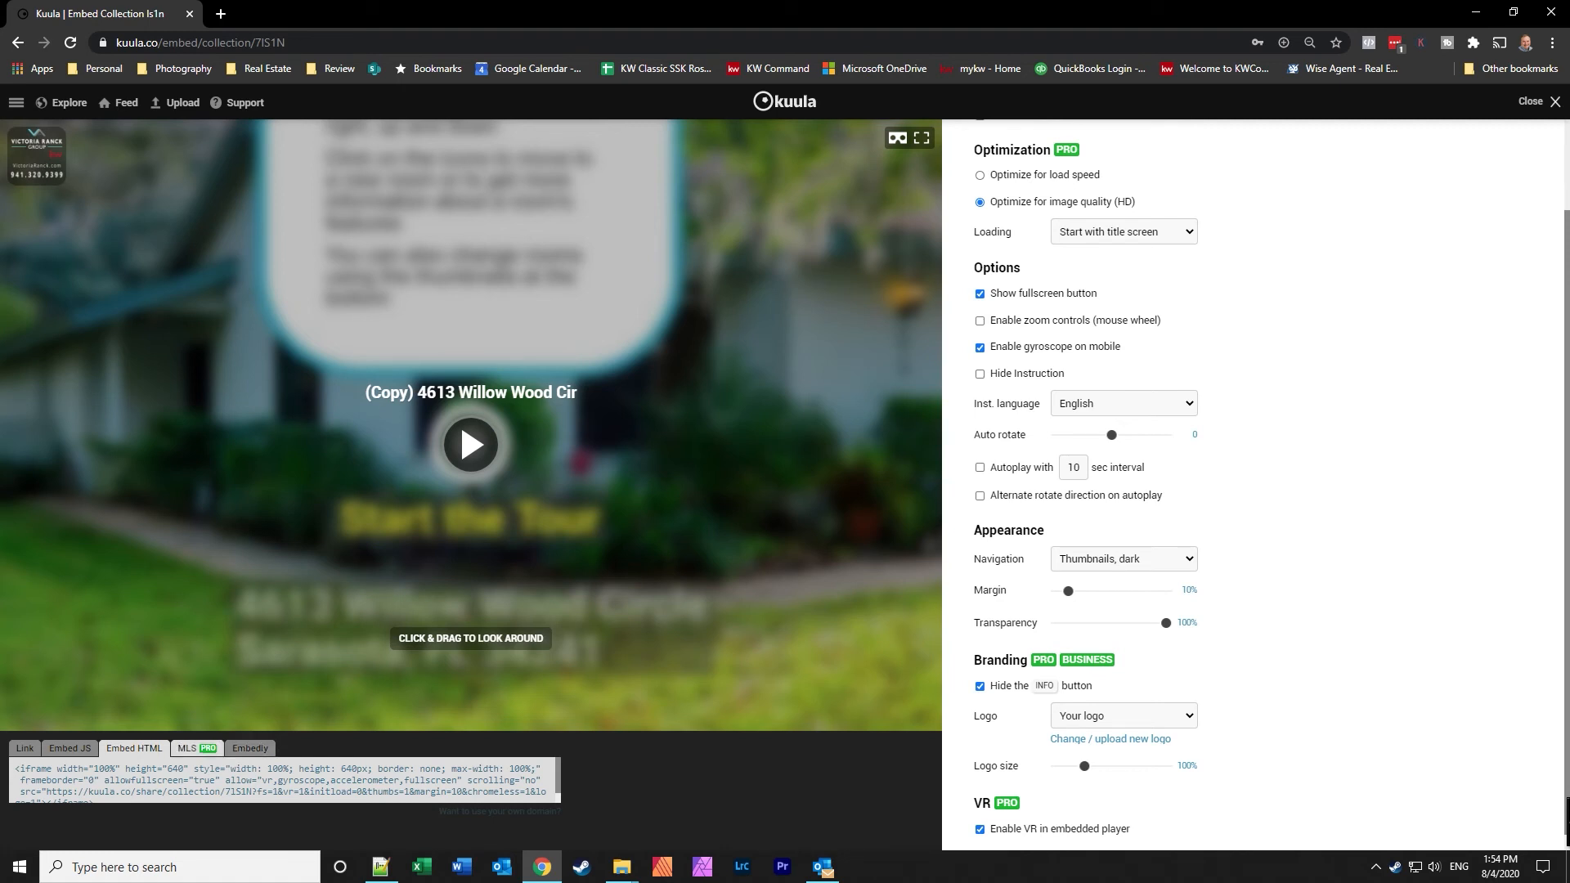
Copy the tour's MLS share link and open it in a new browser tab.
{"action": "left_click", "coordinate": [196, 748]}
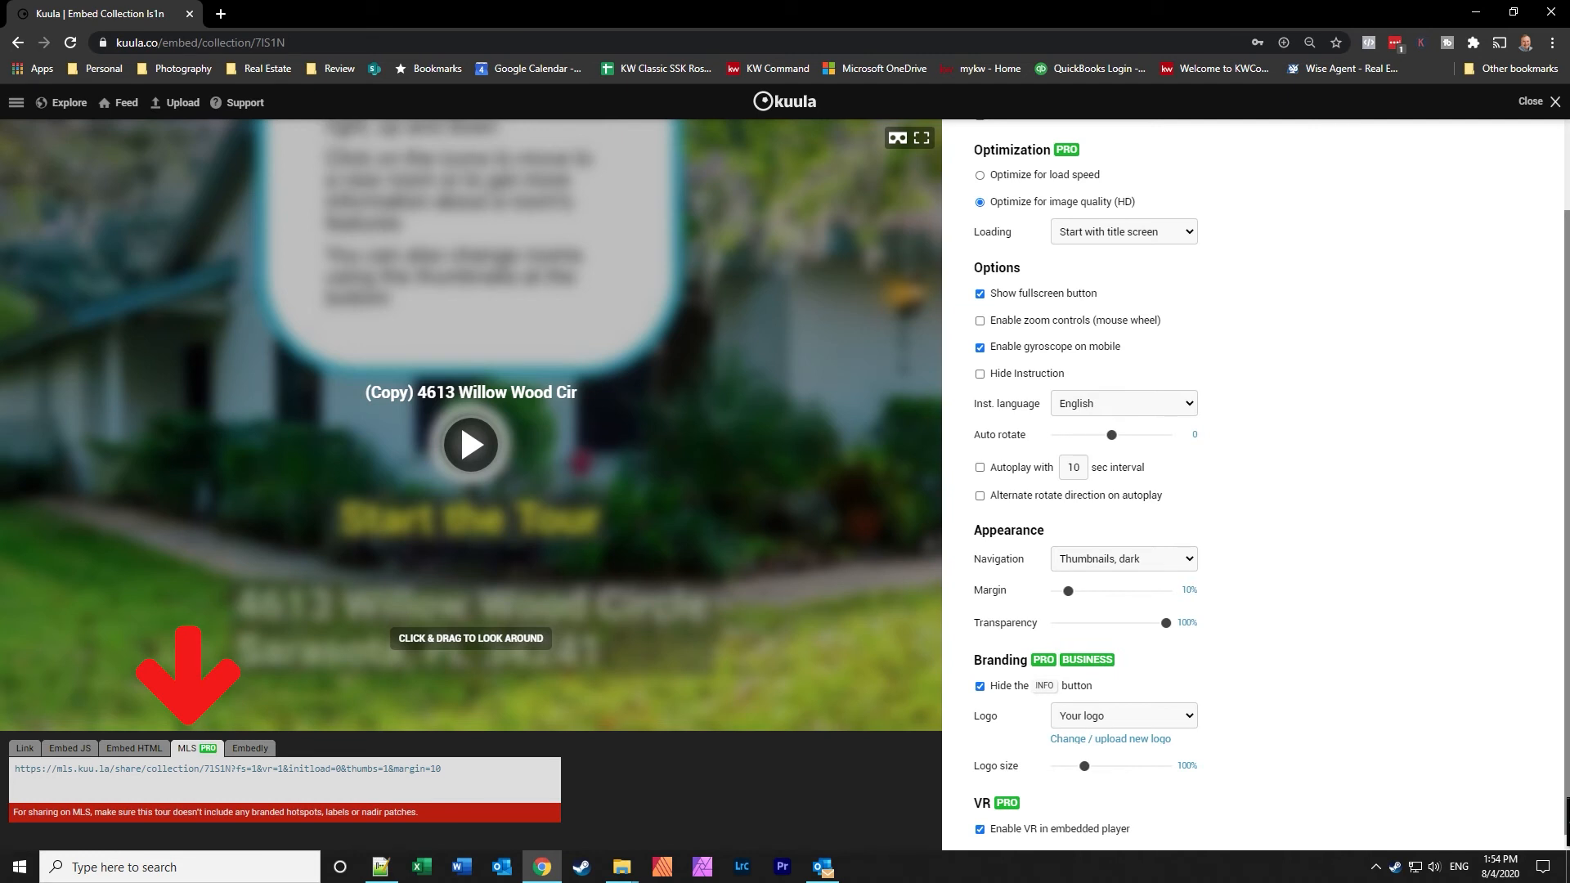
{"action": "left_click", "coordinate": [228, 769]}
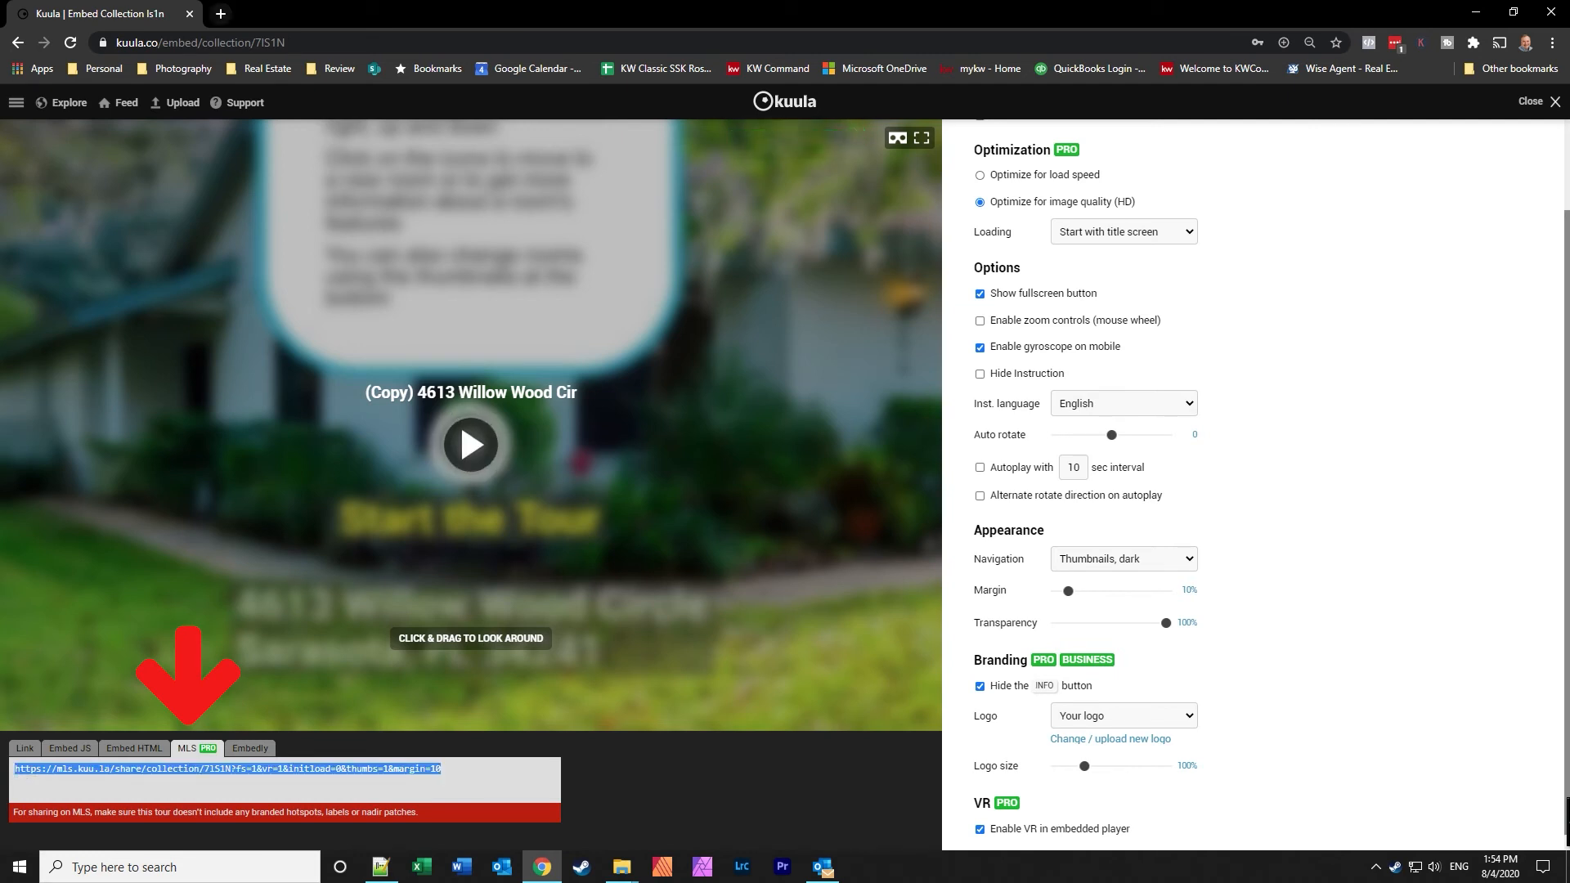
{"action": "left_click", "coordinate": [221, 14]}
{"action": "key", "text": "ctrl+v"}
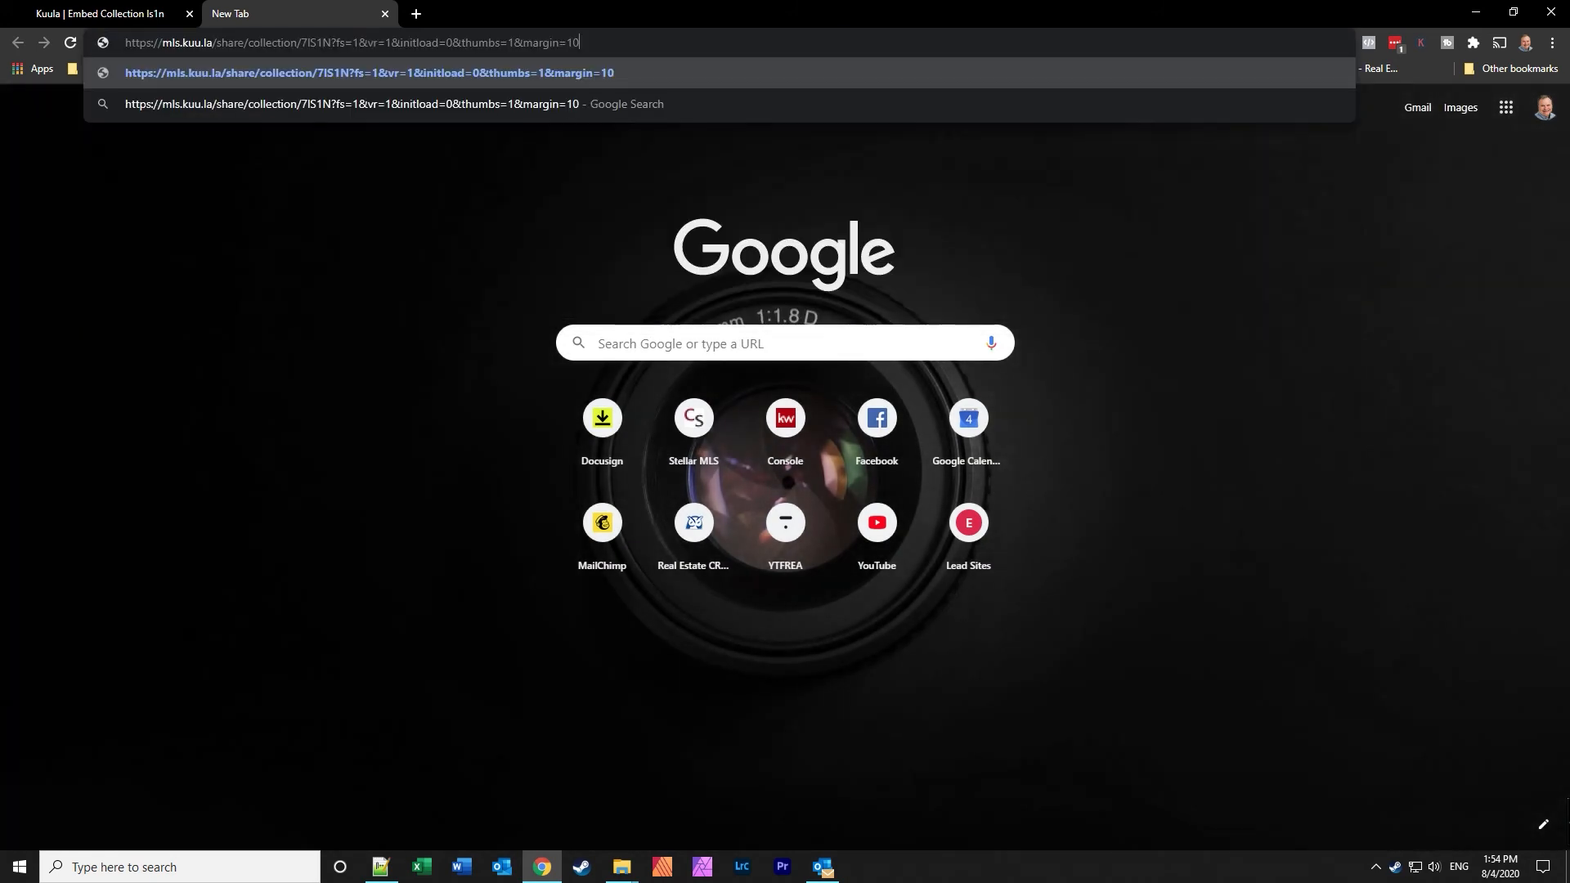
{"action": "key", "text": "Return"}
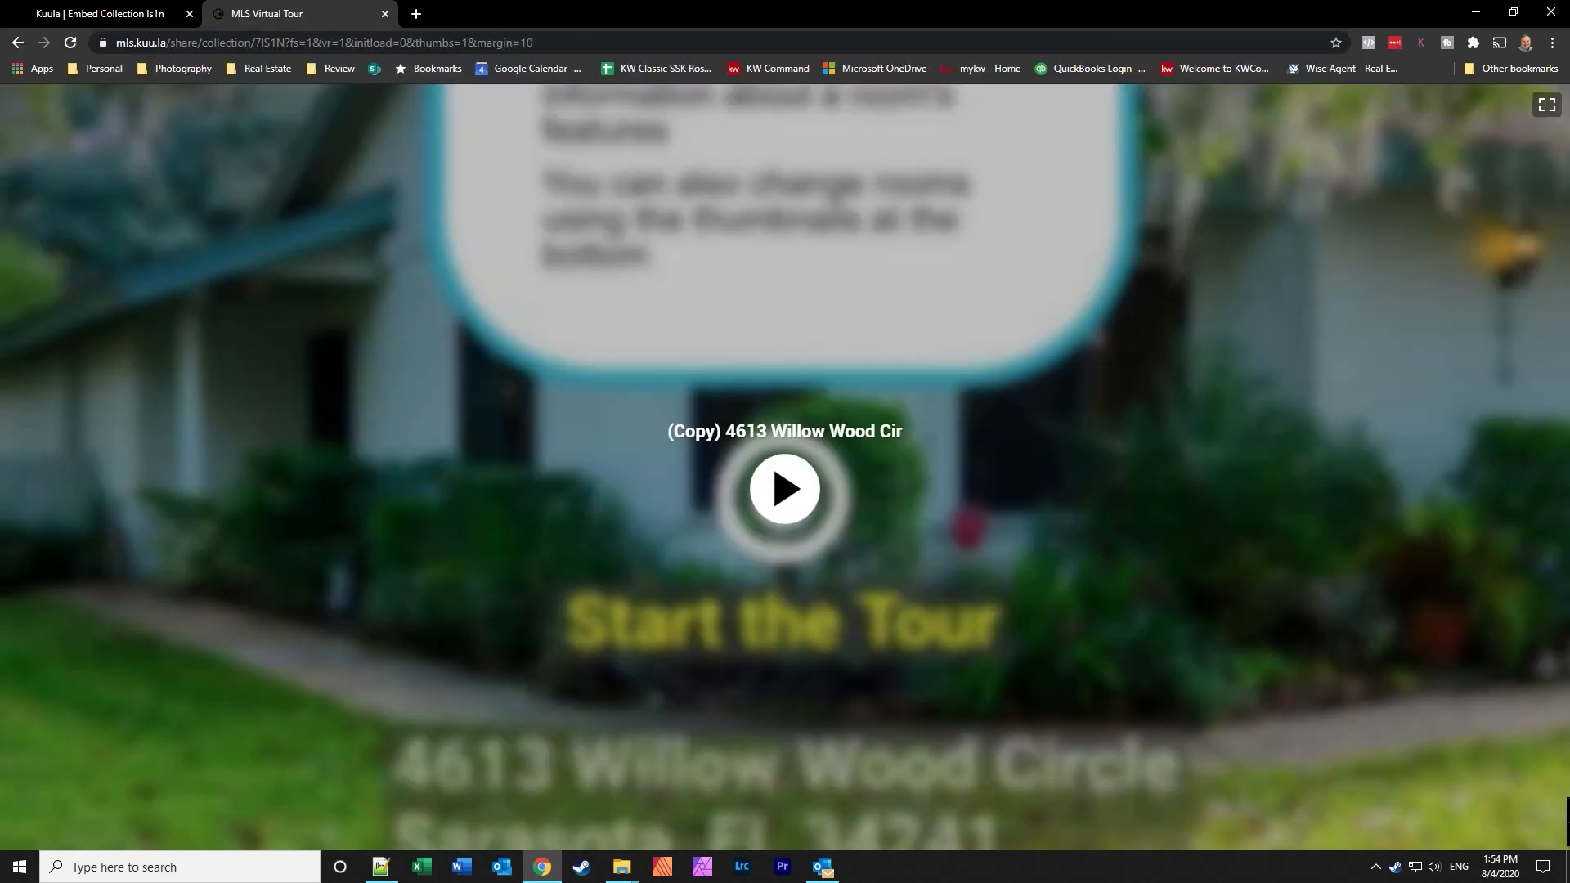
Start the MLS version of the tour and follow its Start the Tour hotspot to the next scene.
{"action": "left_click", "coordinate": [785, 489]}
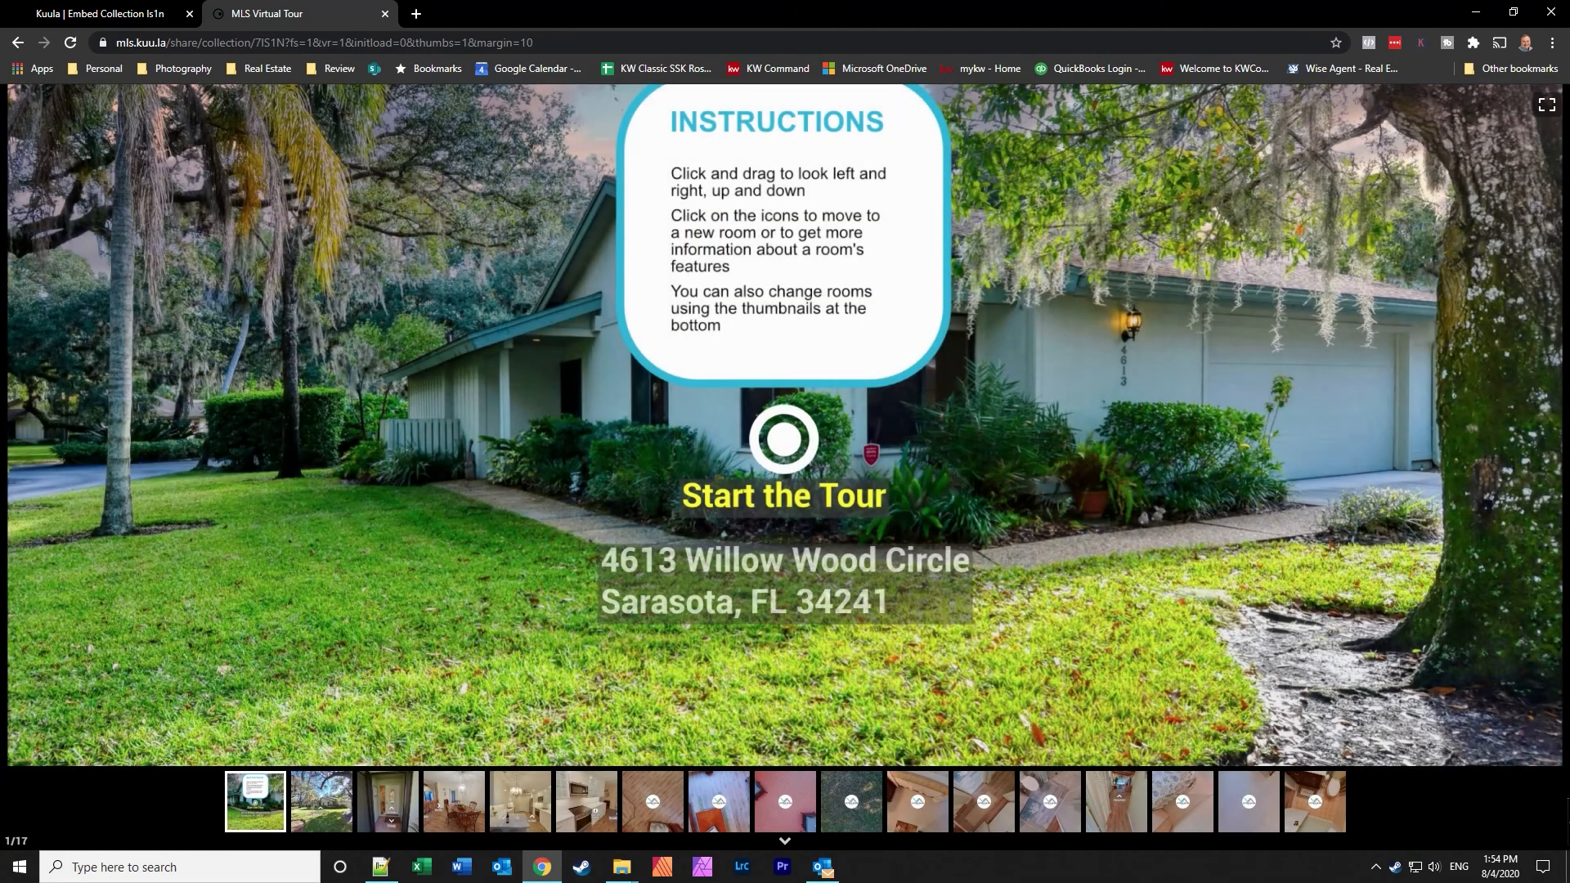
{"action": "left_click", "coordinate": [784, 489]}
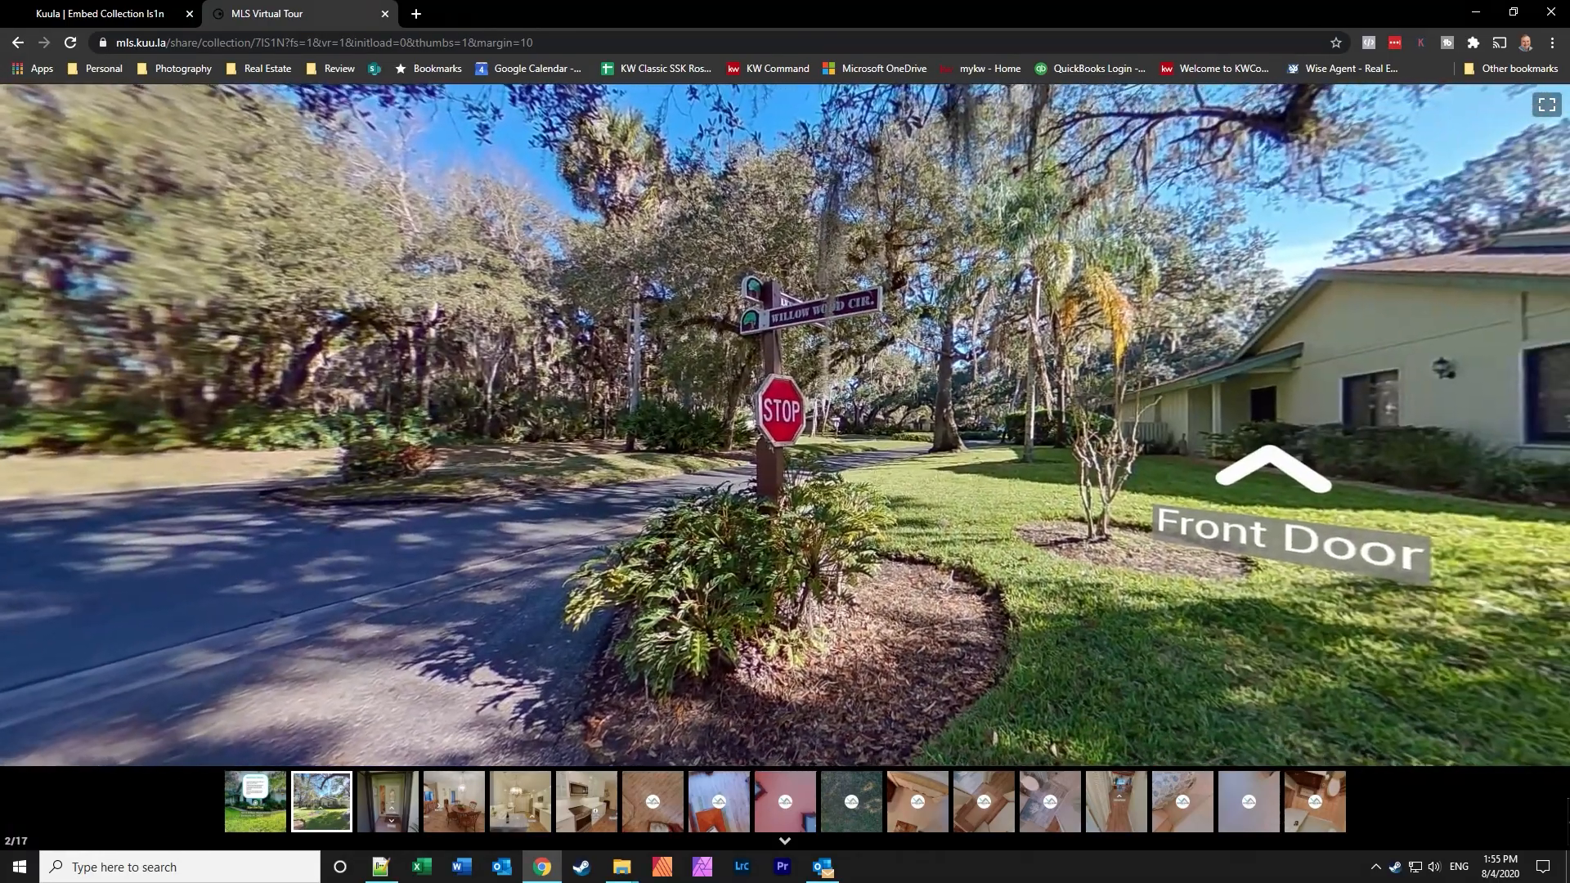
Return to the export editor and view the tour's HTML embed code and plain share link.
{"action": "key", "text": "ctrl+1"}
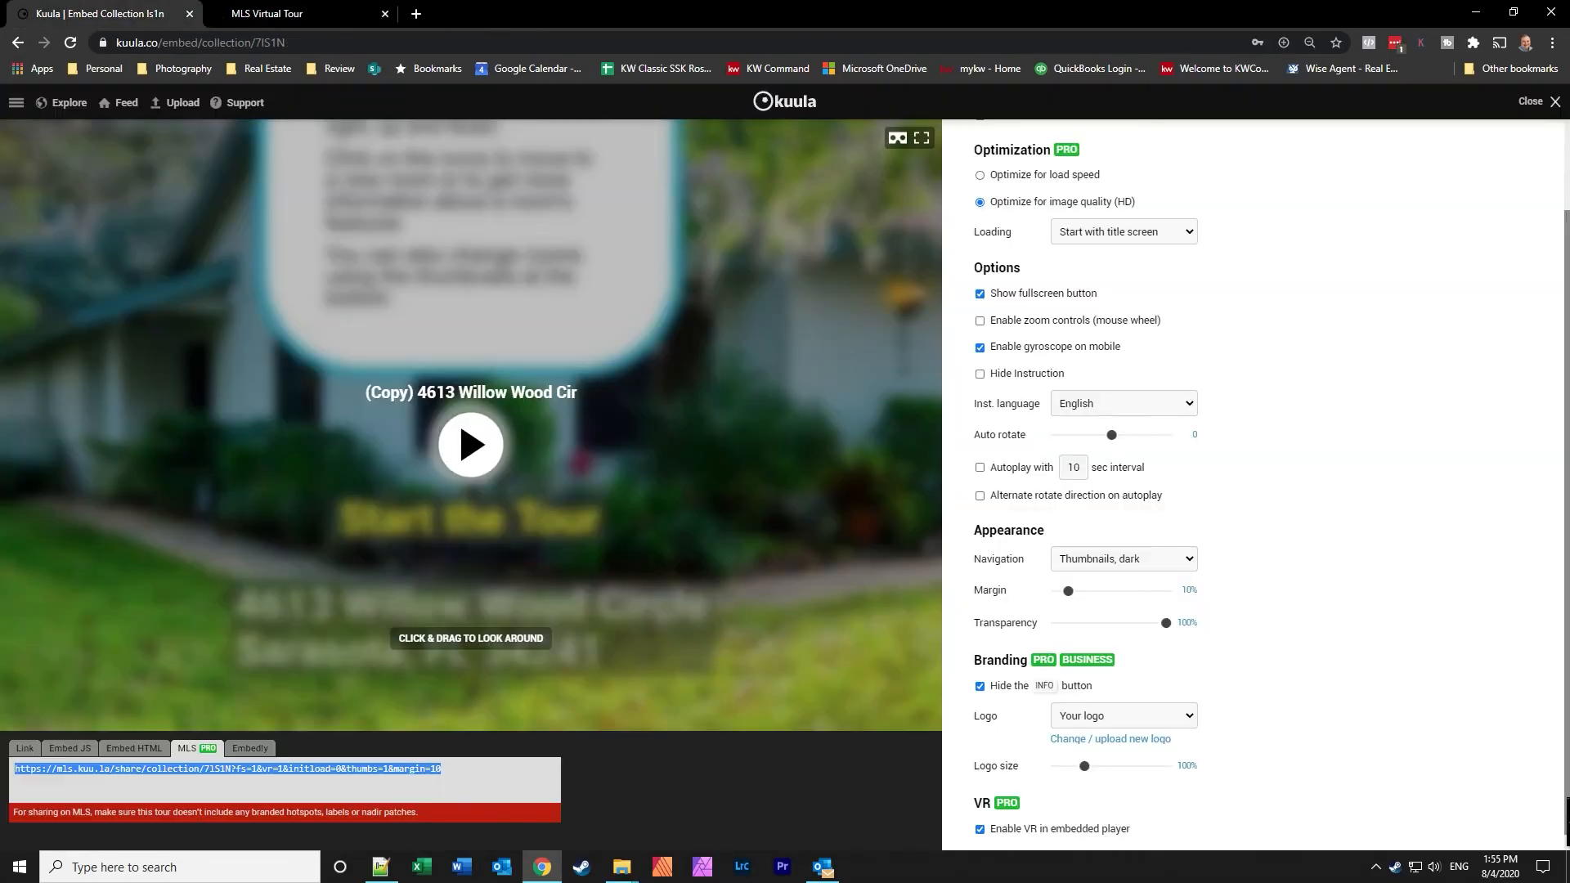
{"action": "left_click", "coordinate": [134, 748]}
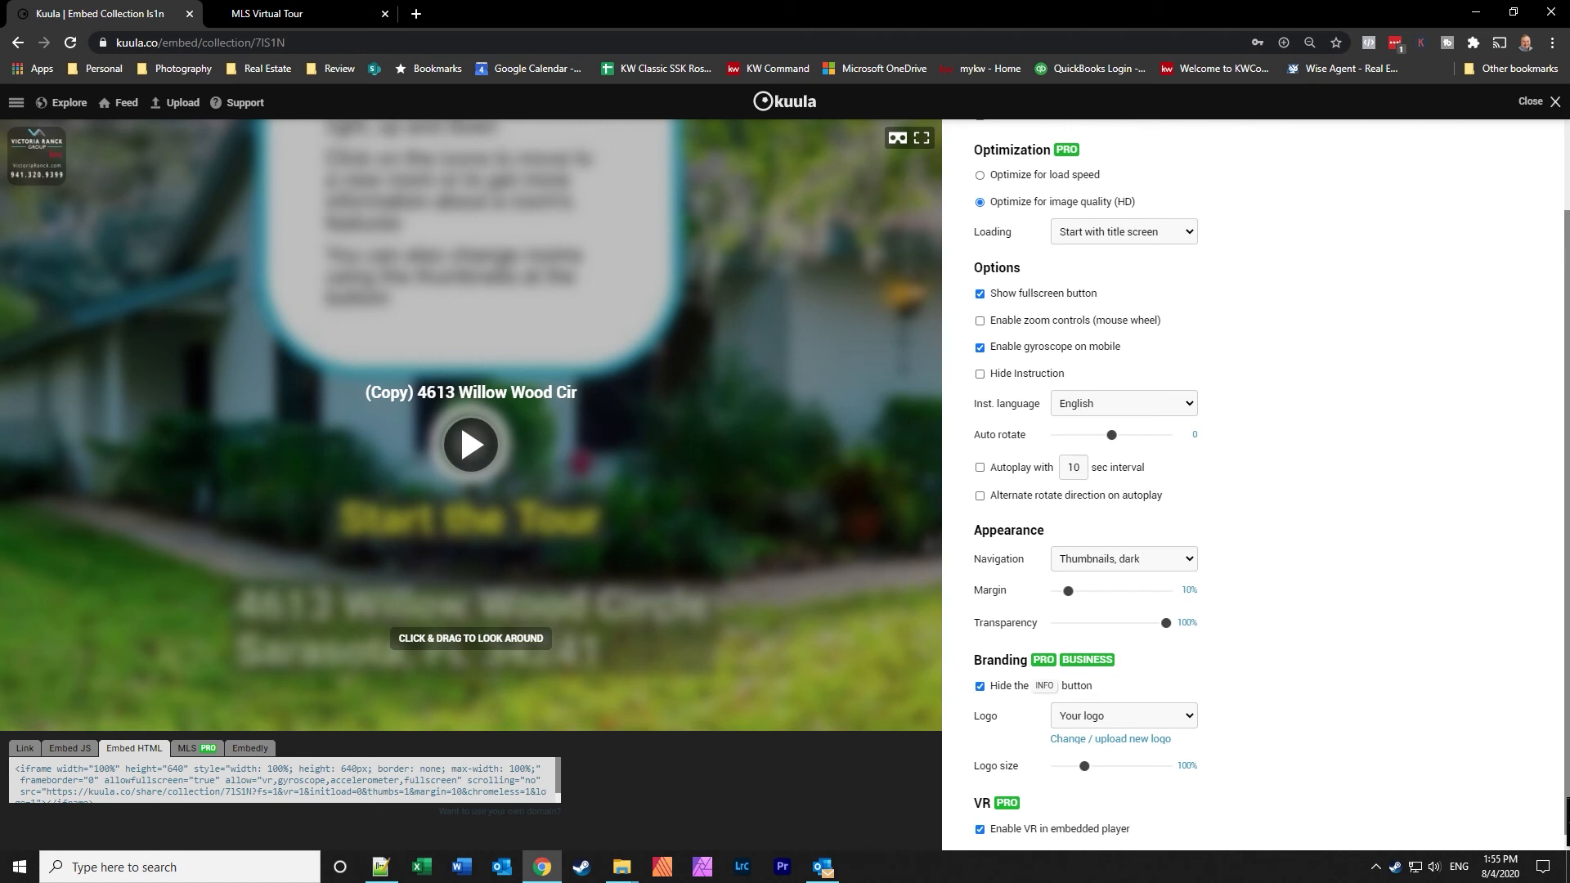
{"action": "left_click", "coordinate": [24, 748]}
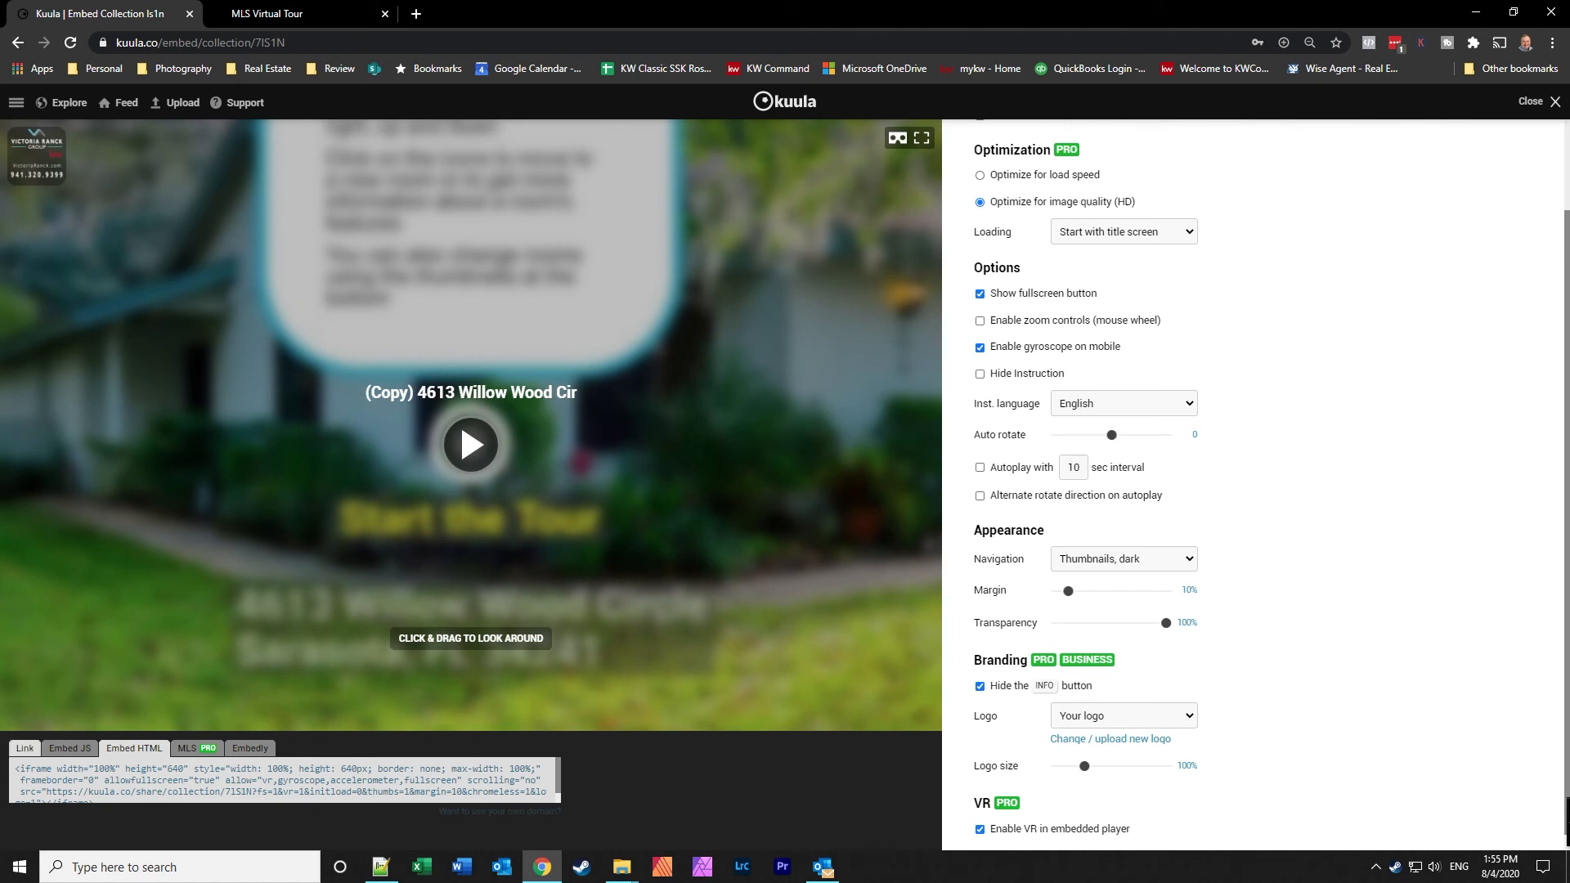